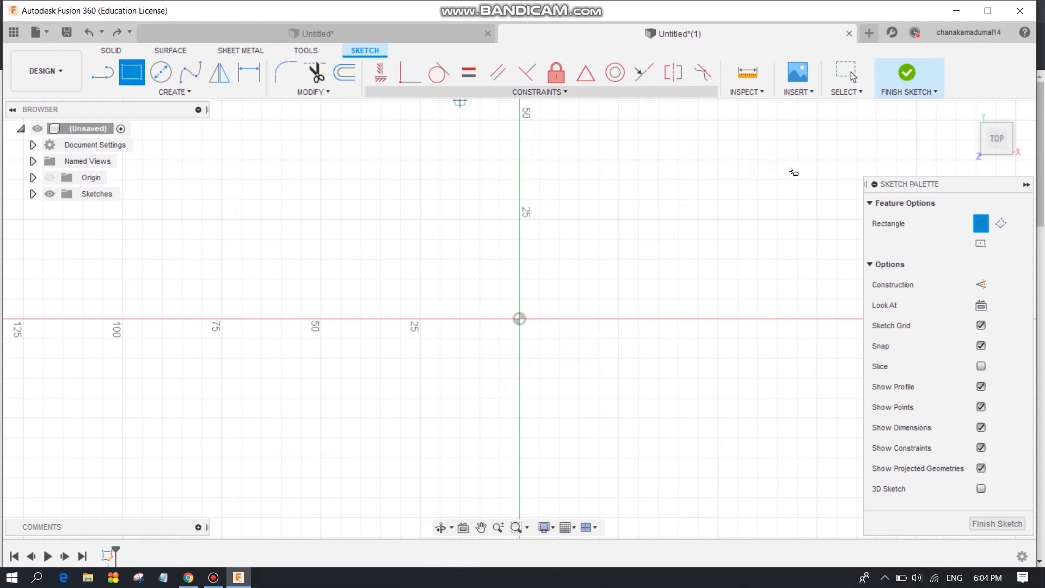
Sketch a center rectangle about 62 mm tall, centred on the origin
left_click(981, 245)
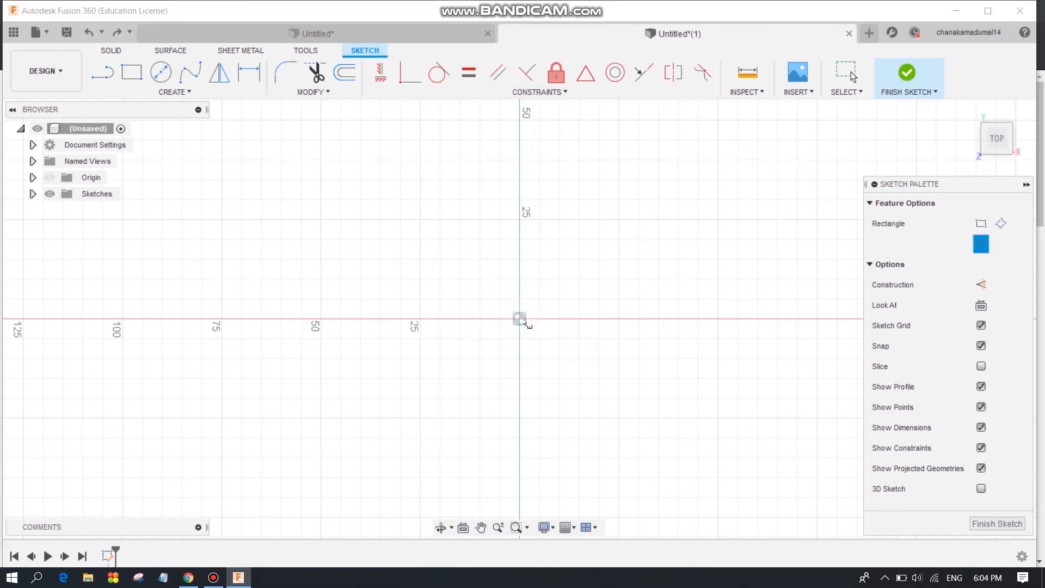
left_click(521, 320)
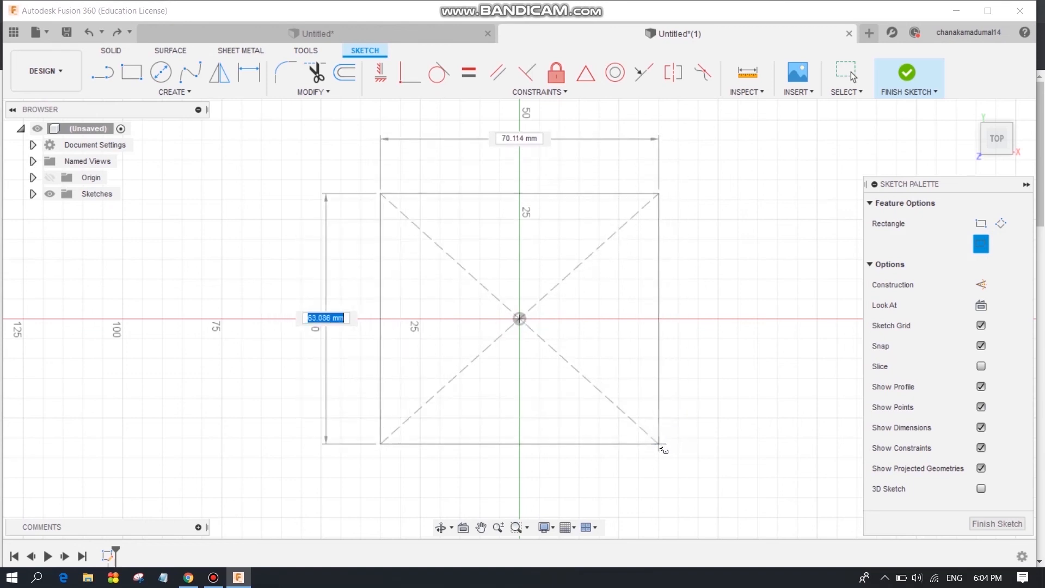
left_click(655, 443)
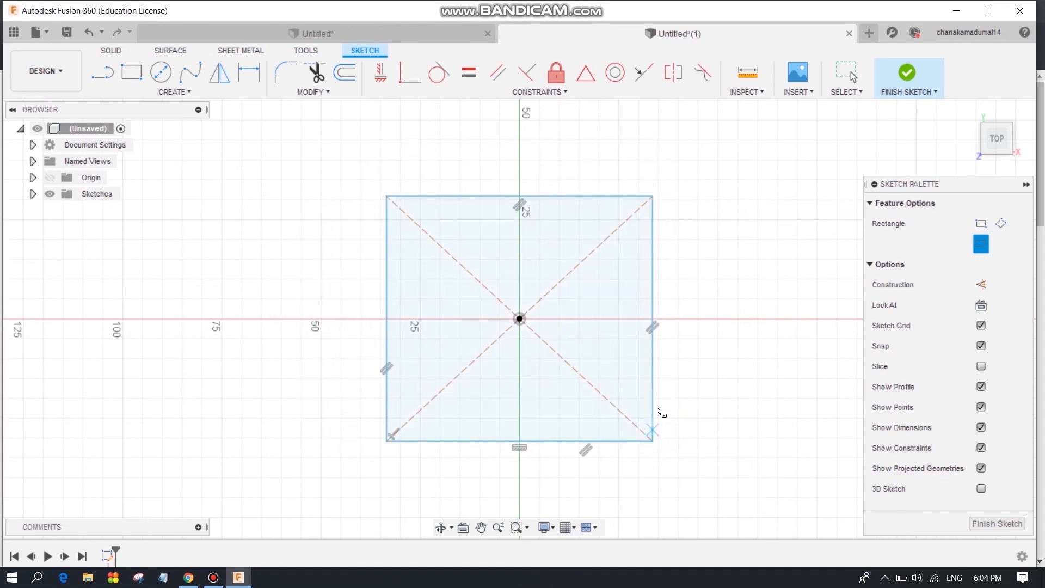
Dimension the rectangle's height and width to 100 mm each
key("d")
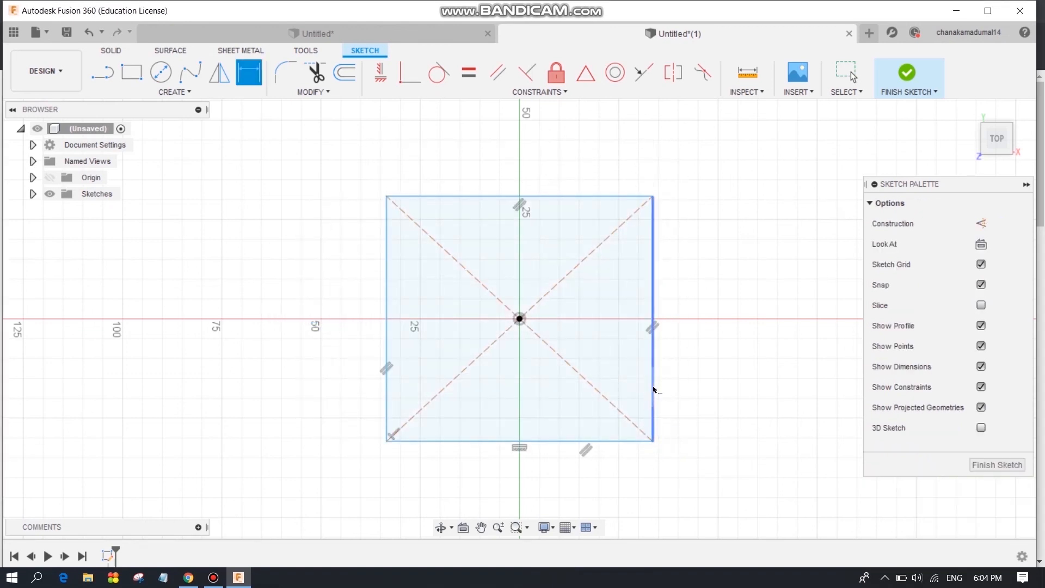
left_click(698, 363)
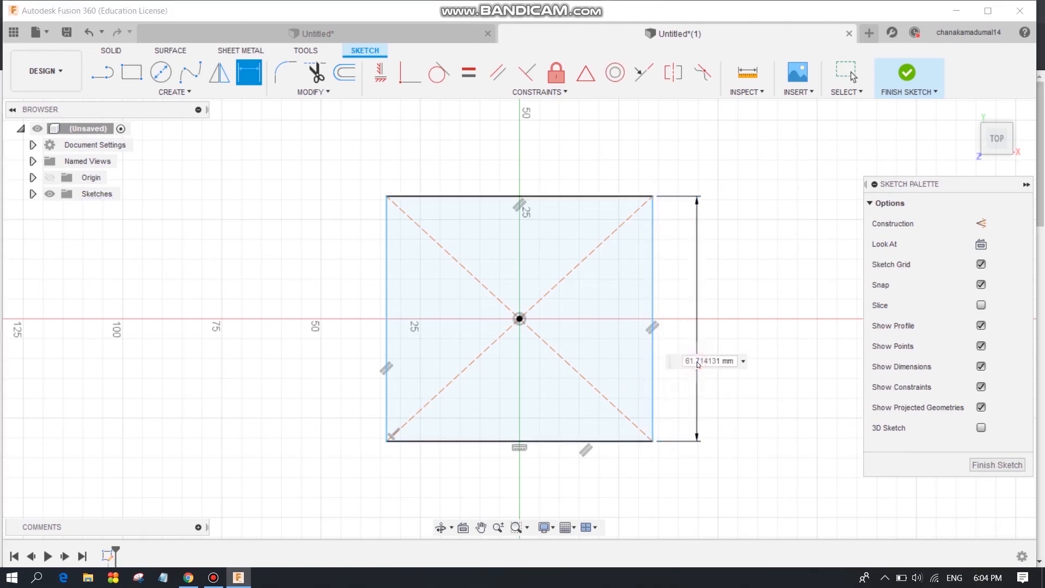
key("Return")
scroll(632, 371, "down", 1)
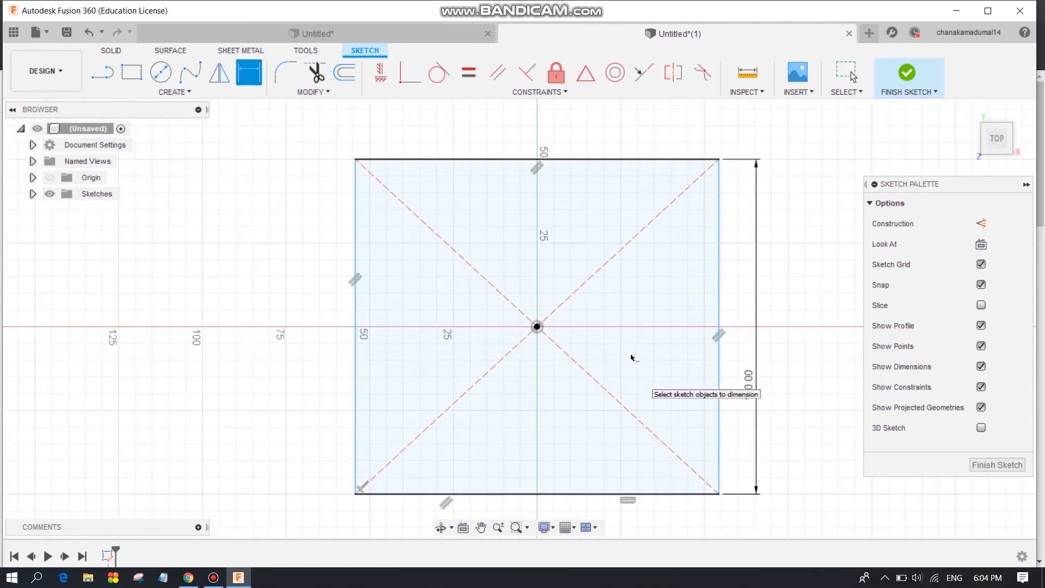
left_click(626, 160)
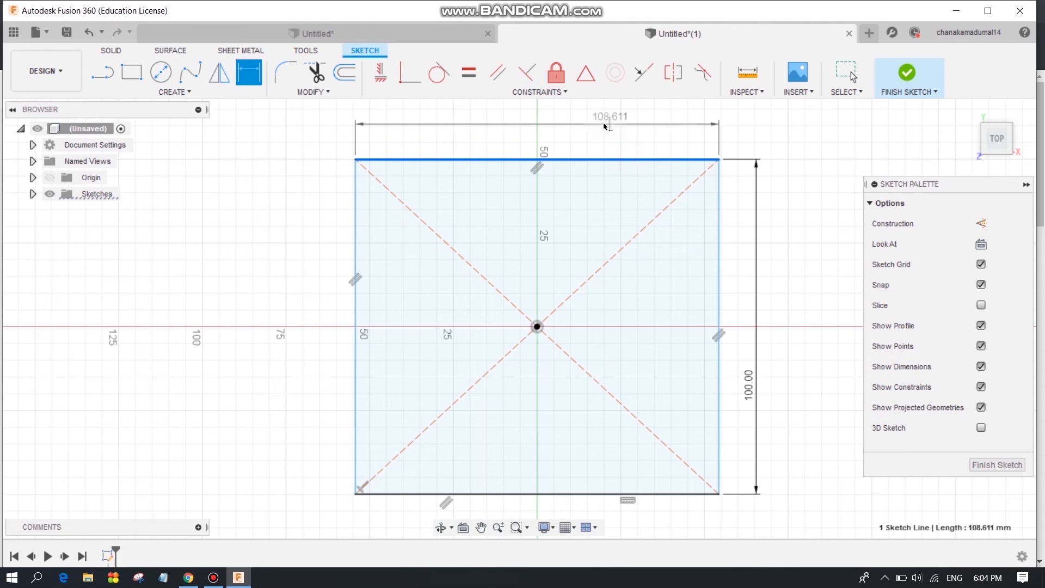
left_click(603, 124)
type("100")
key("Return")
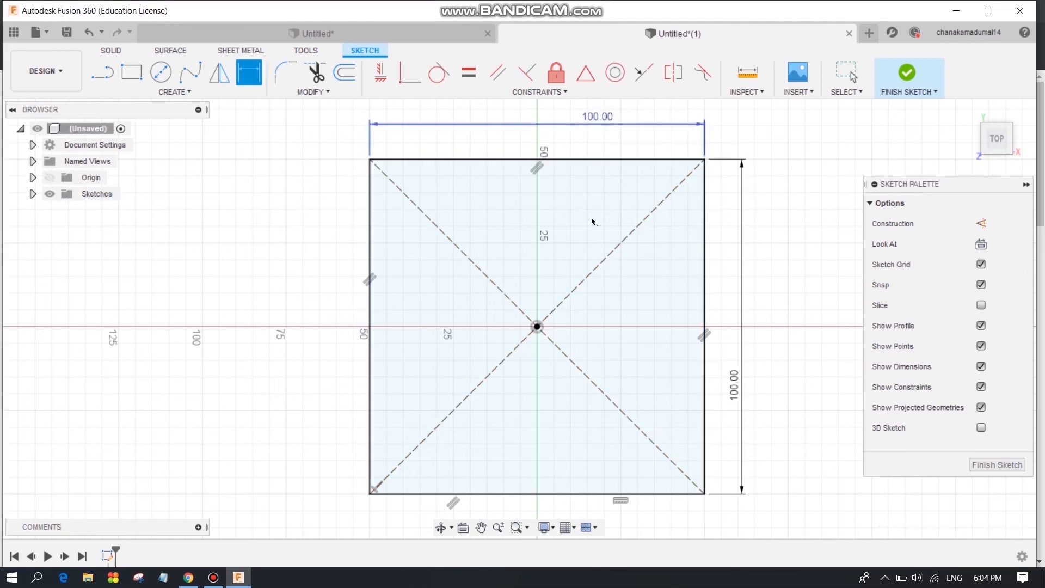
scroll(594, 283, "up", 1)
scroll(593, 285, "down", 1)
key("Escape")
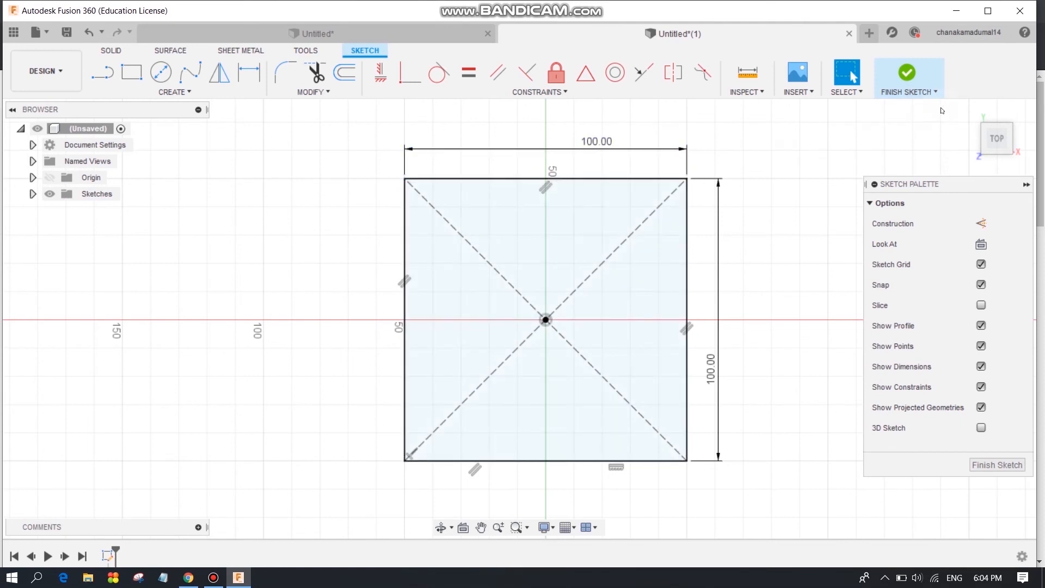
Extrude the square profile symmetrically as a new body with a distance of 5 mm and a taper angle of 25 degrees
left_click(969, 110)
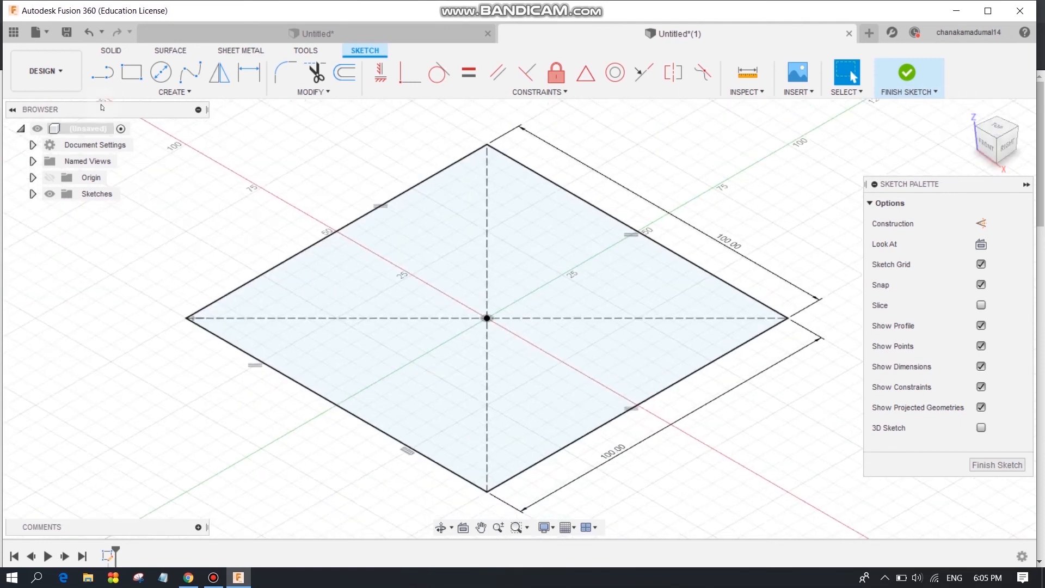
left_click(111, 51)
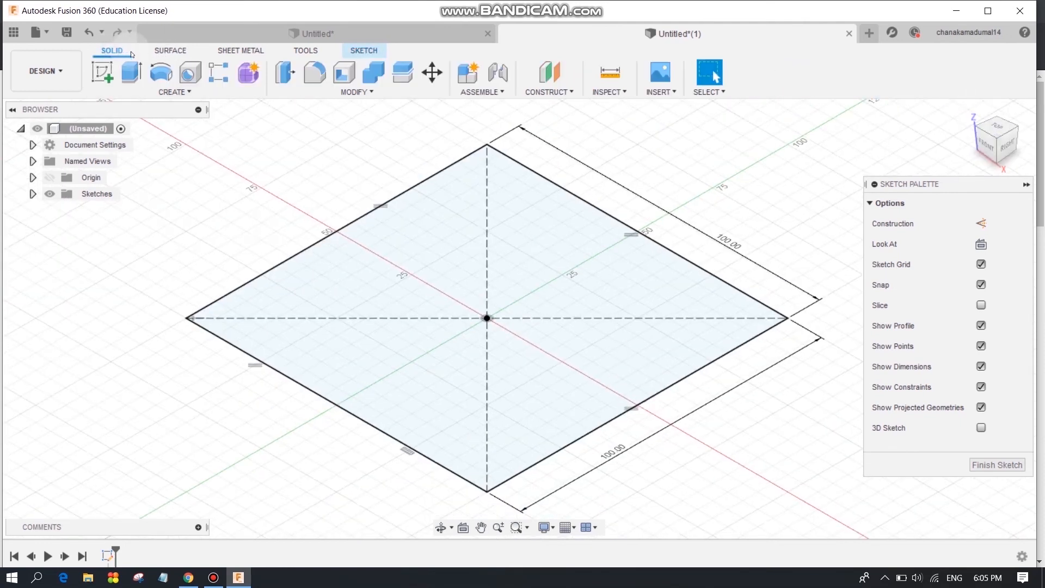
left_click(137, 73)
left_click(312, 322)
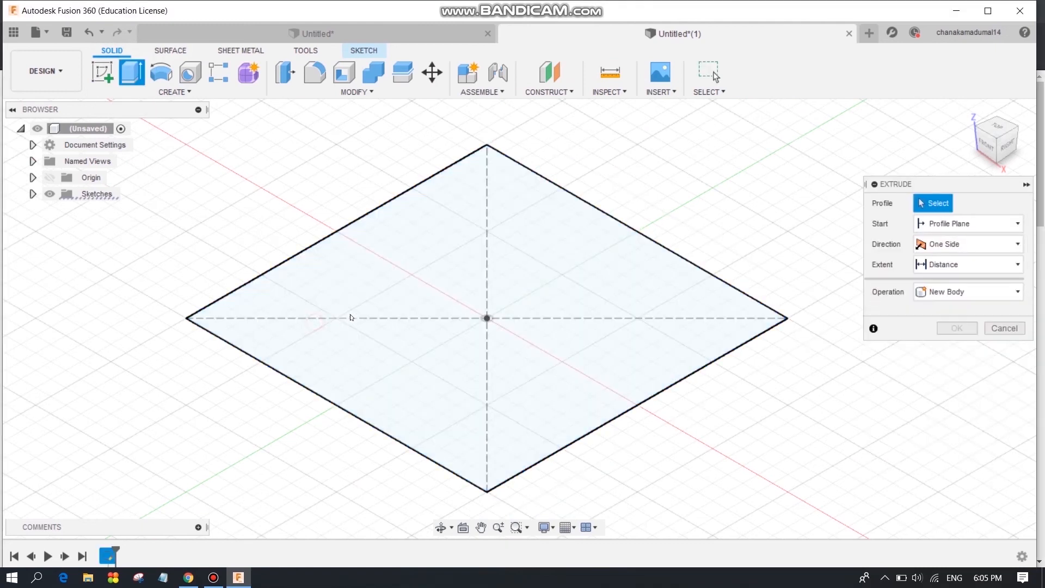
left_click(462, 268)
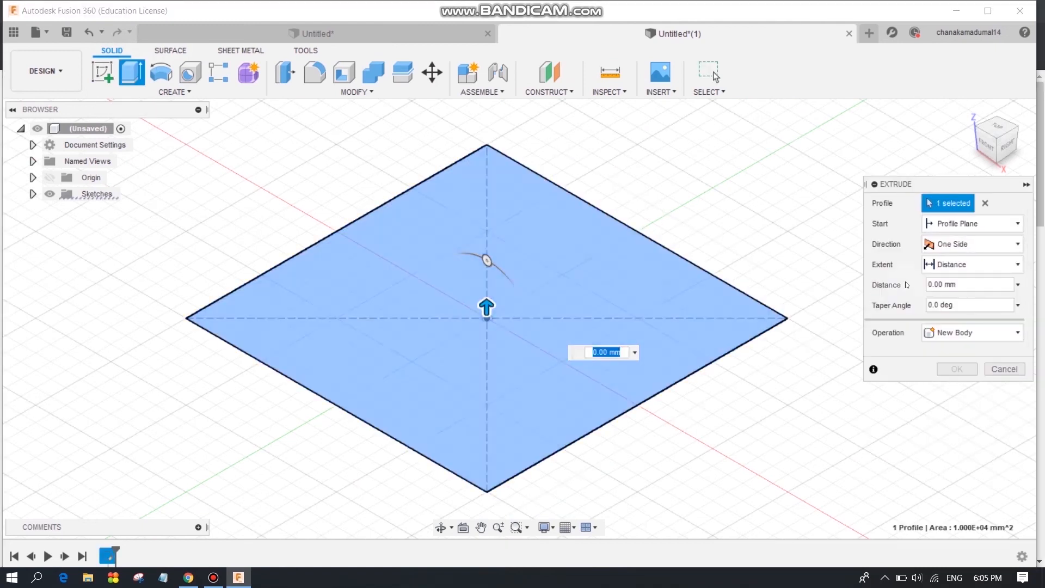
left_click(996, 244)
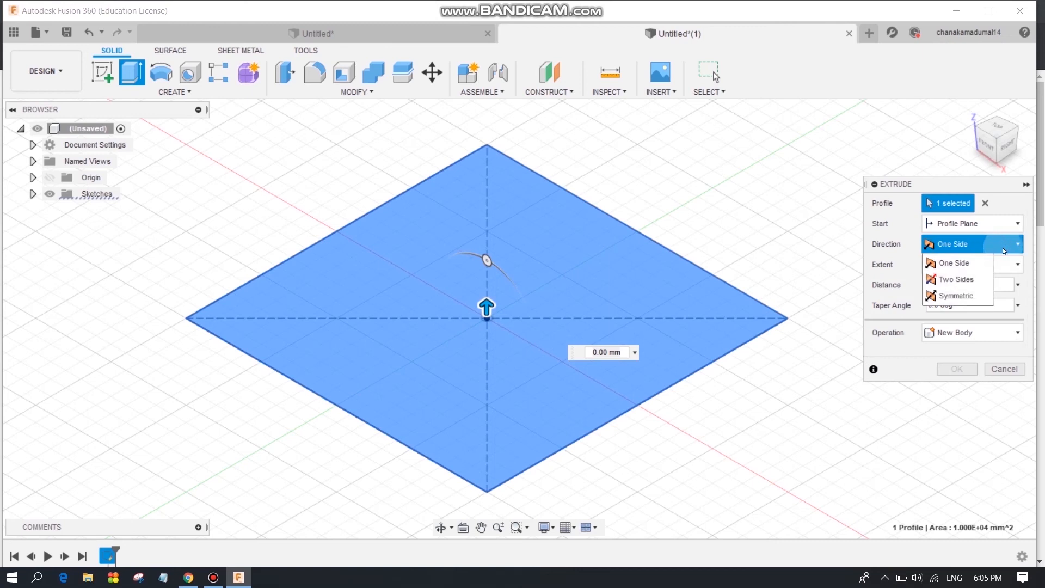
left_click(955, 296)
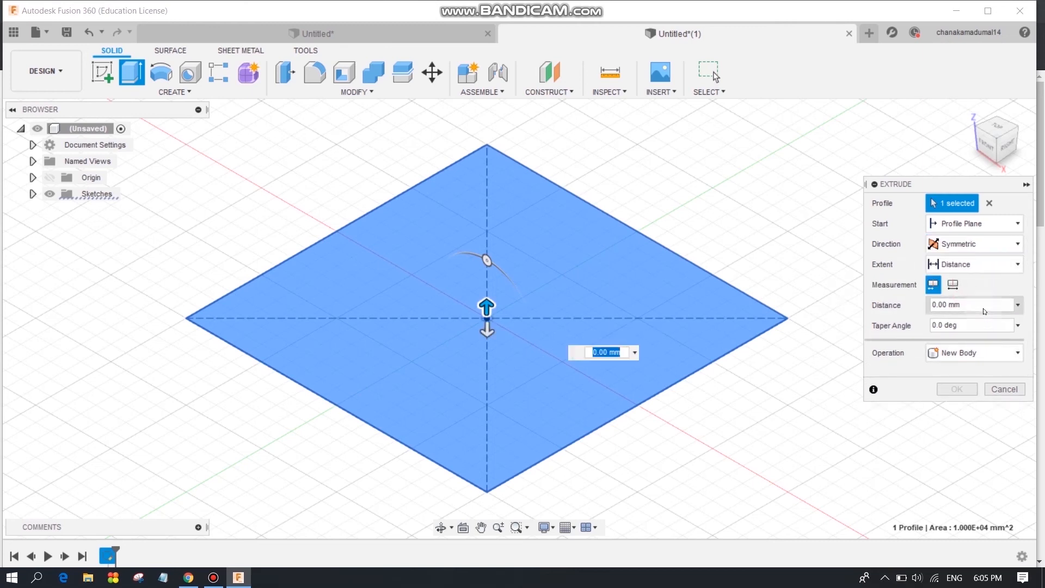
type("5")
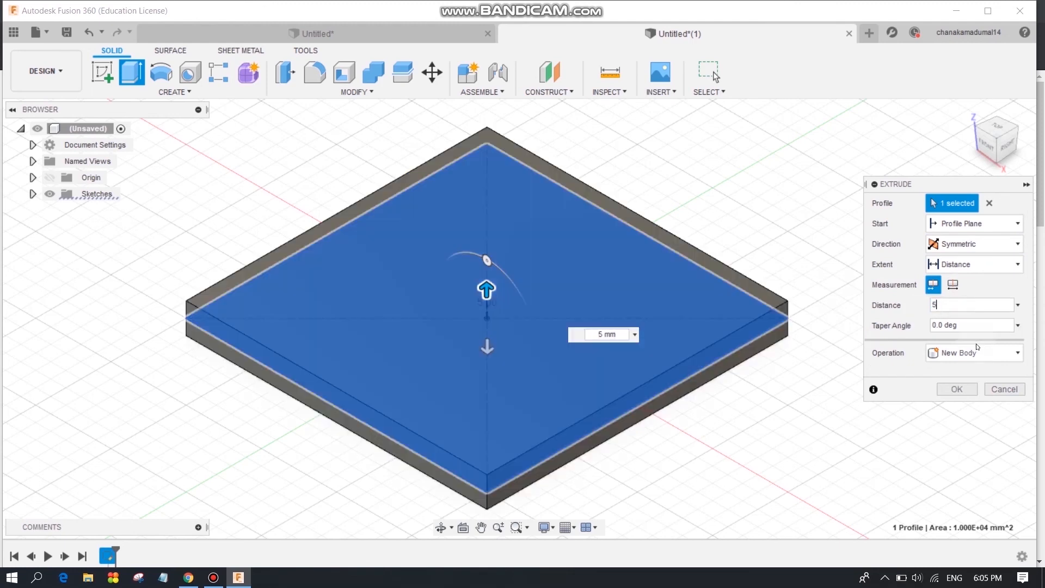
type("25")
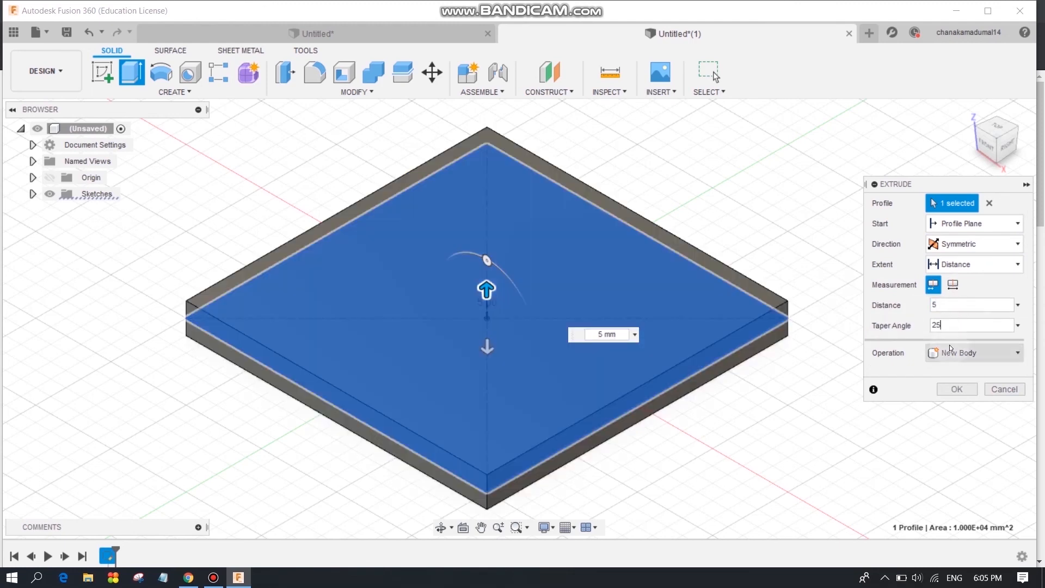
left_click(972, 390)
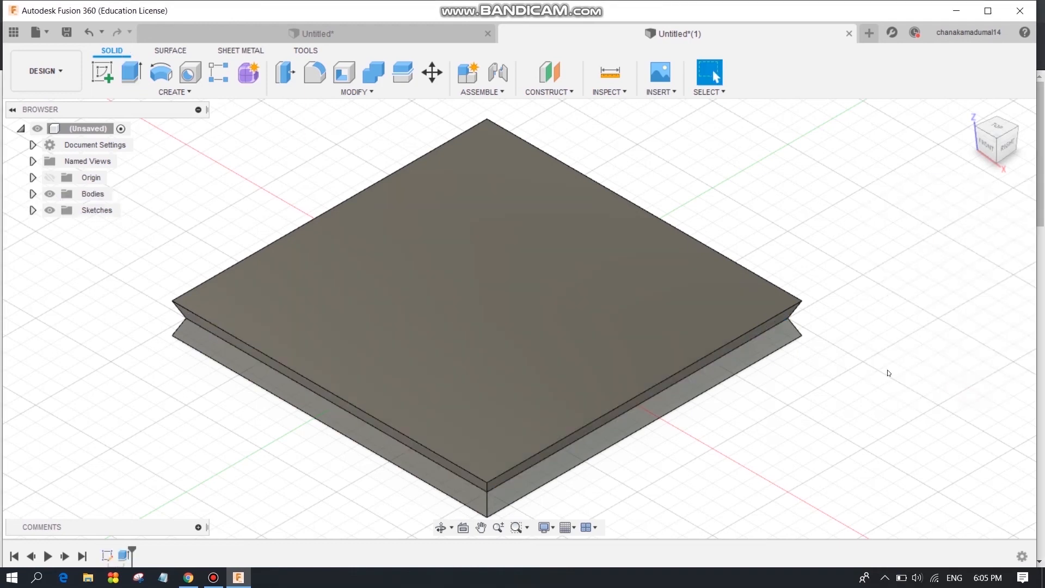
Fillet the four outer edges of the plate's top face with a 5 mm radius
middle_click_drag(791, 429, 847, 413)
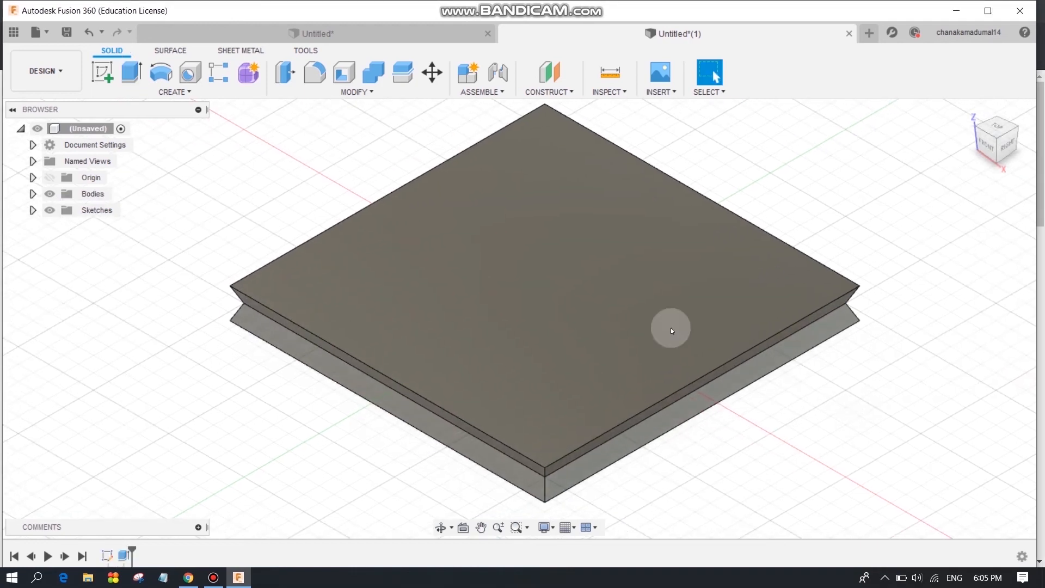
left_click(311, 69)
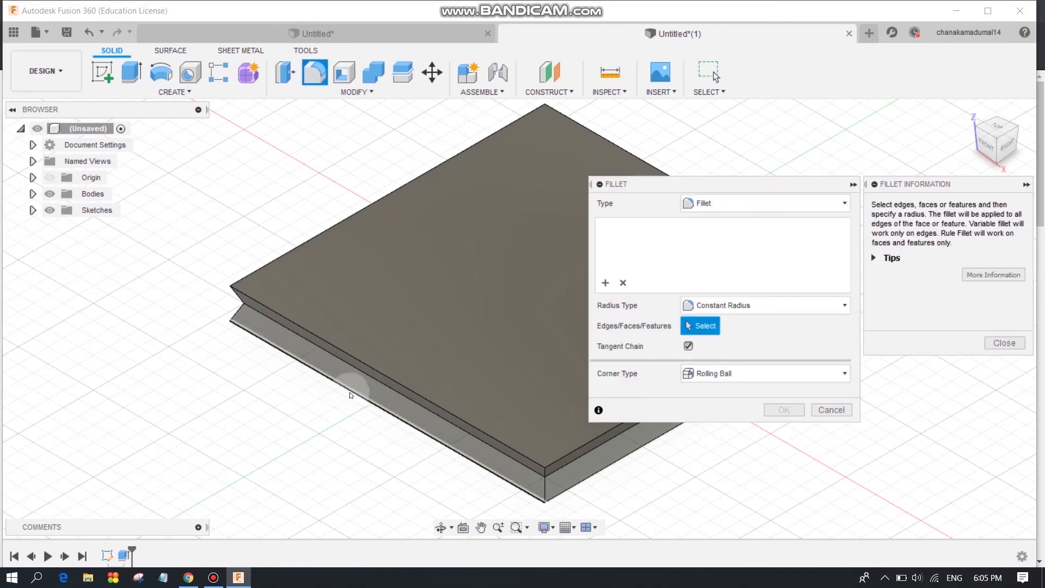
left_click(393, 377)
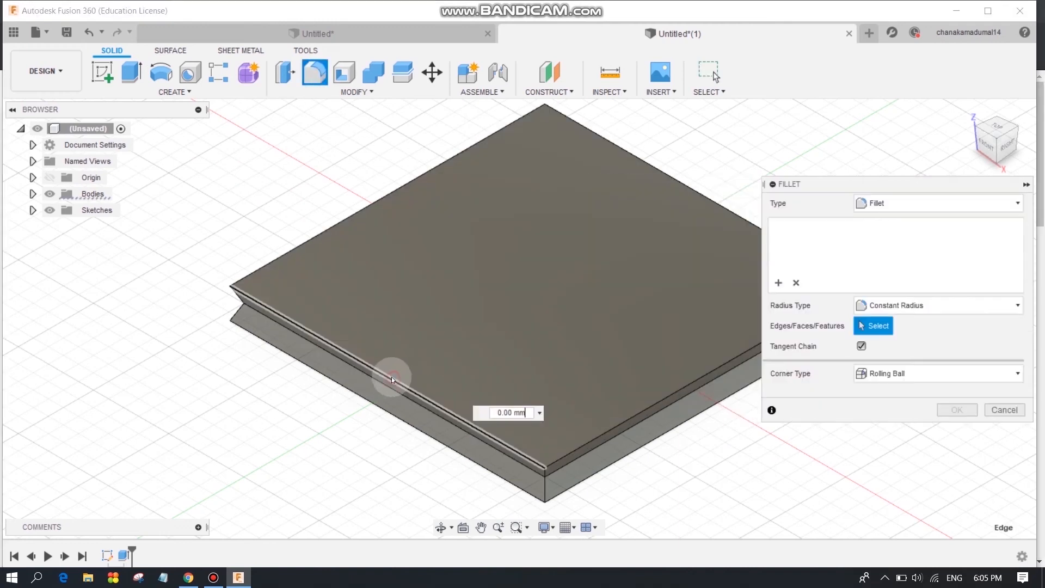
left_click(328, 230)
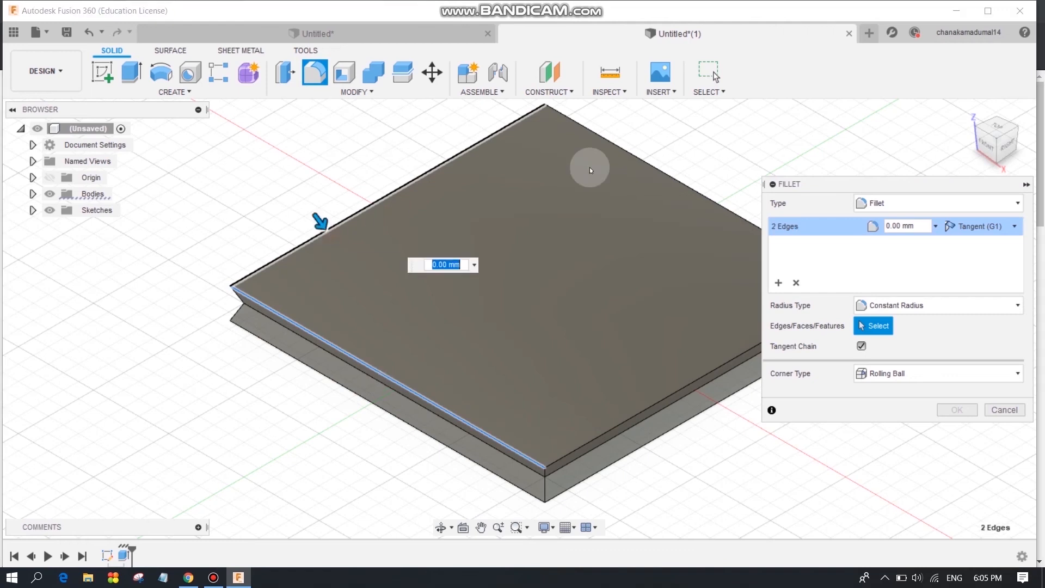
left_click(673, 177)
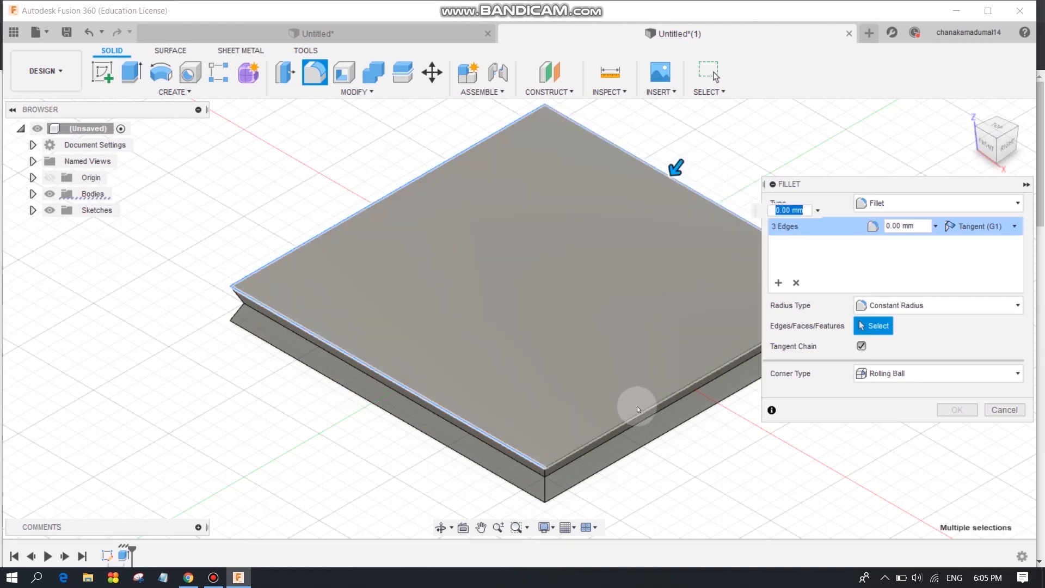
left_click(638, 413)
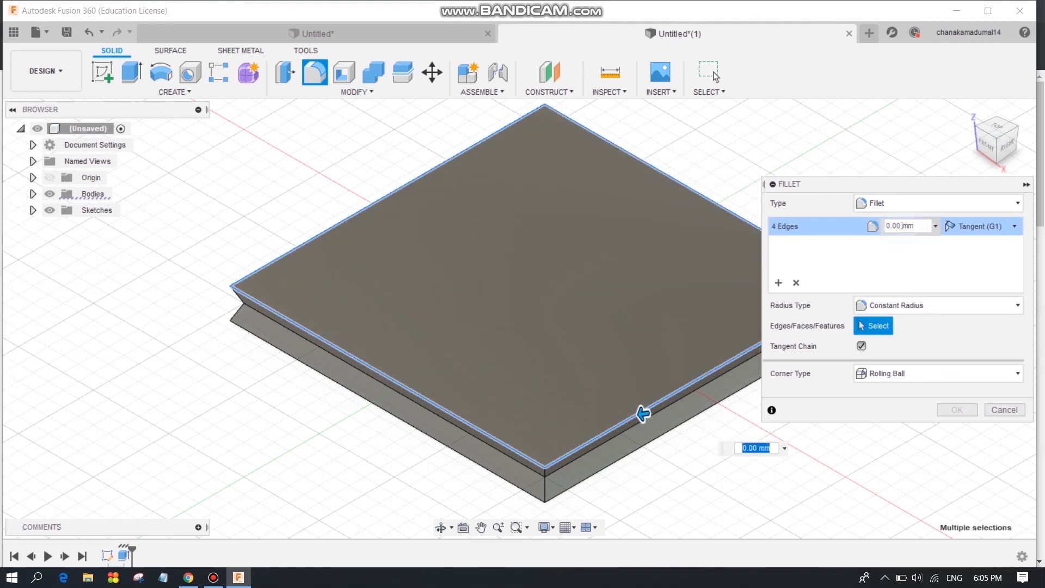
left_click(912, 227)
type("5")
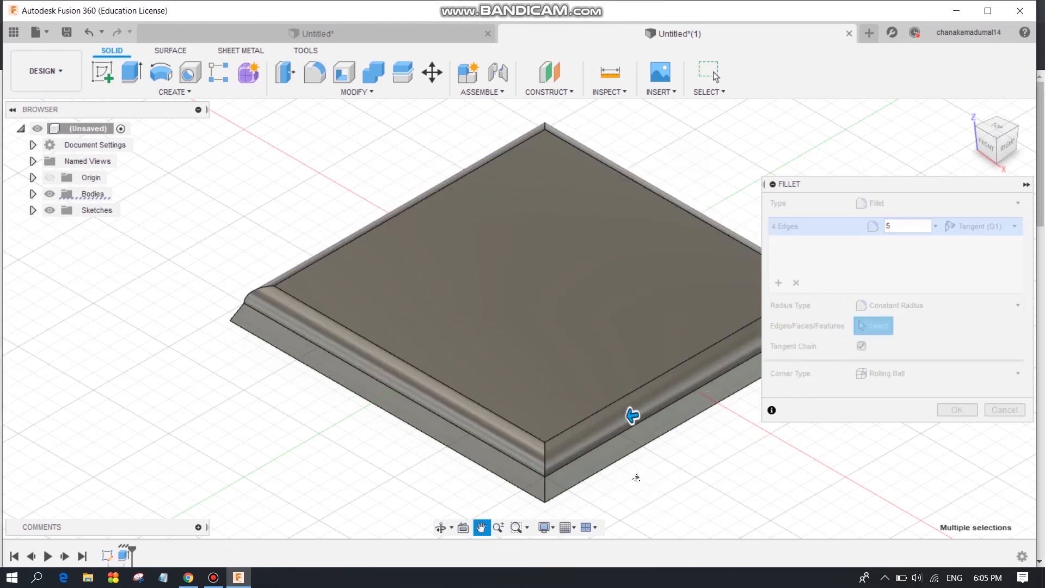
middle_click_drag(650, 485, 580, 450)
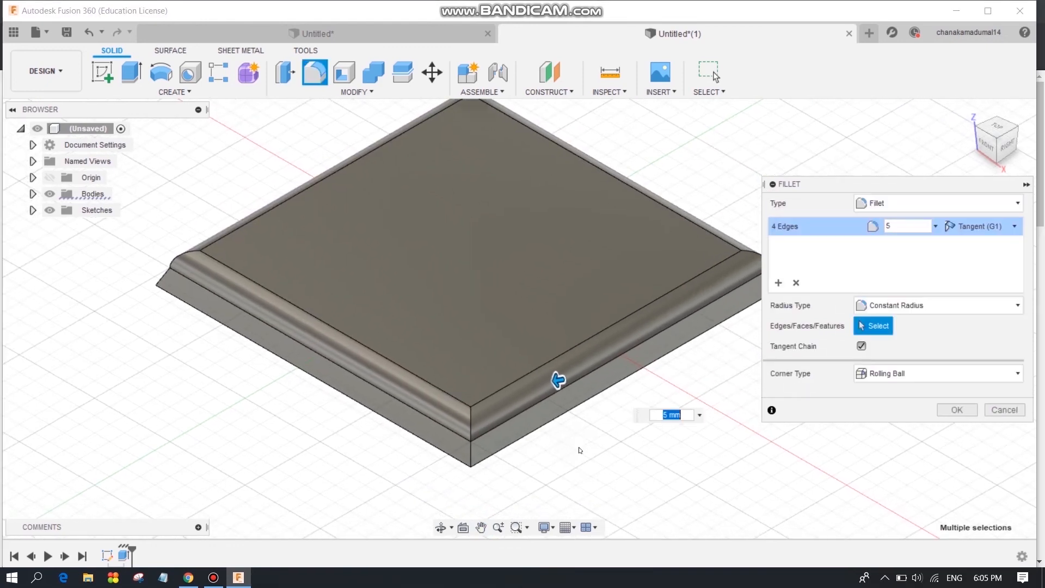
left_click(967, 411)
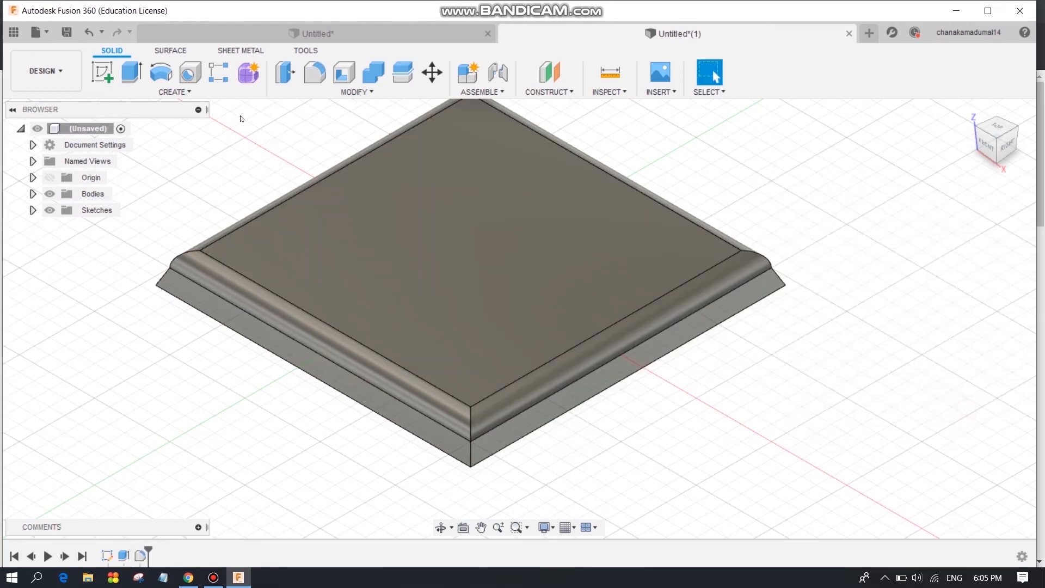
Fillet the four edges around the plate's sides, just below the rounded top border, with a 30 mm radius
left_click(325, 78)
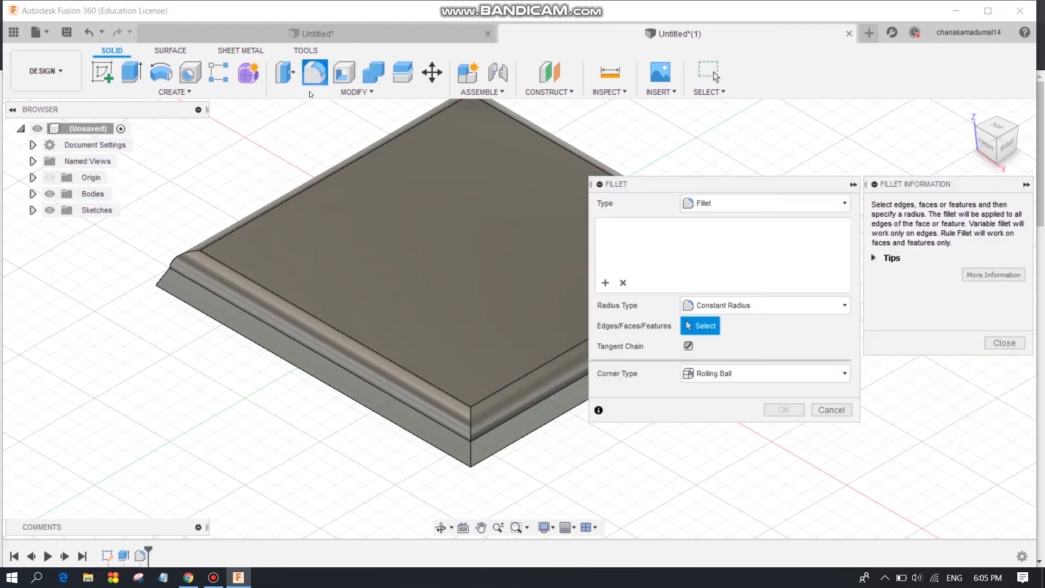
left_click(438, 424)
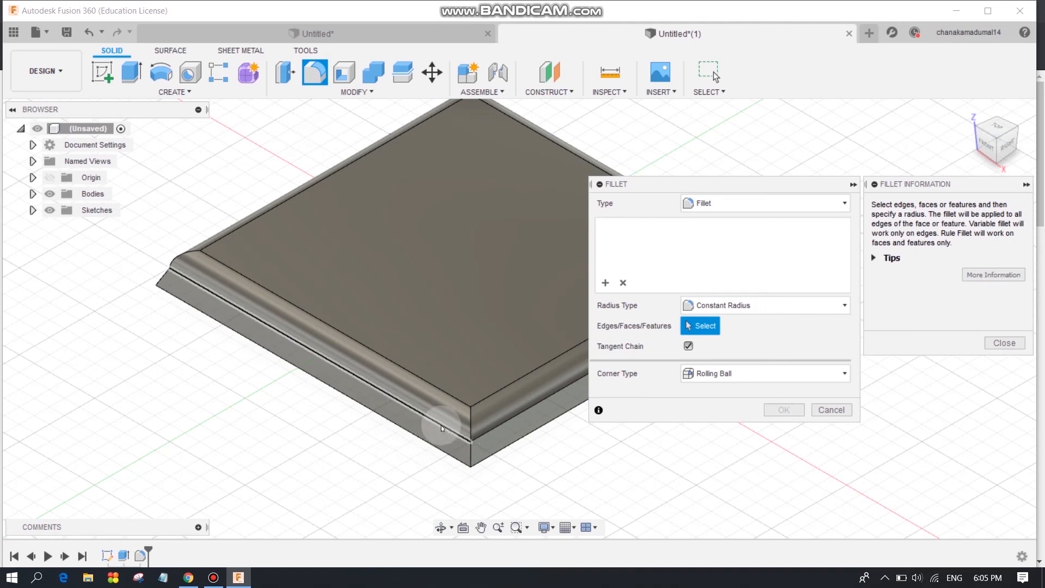
middle_click_drag(523, 468, 466, 466)
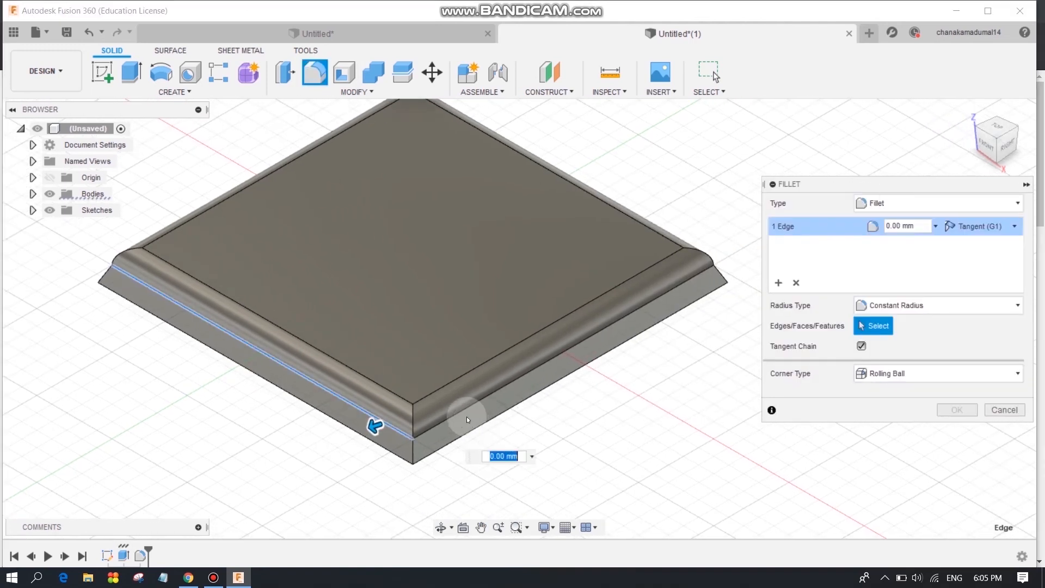
left_click(471, 406)
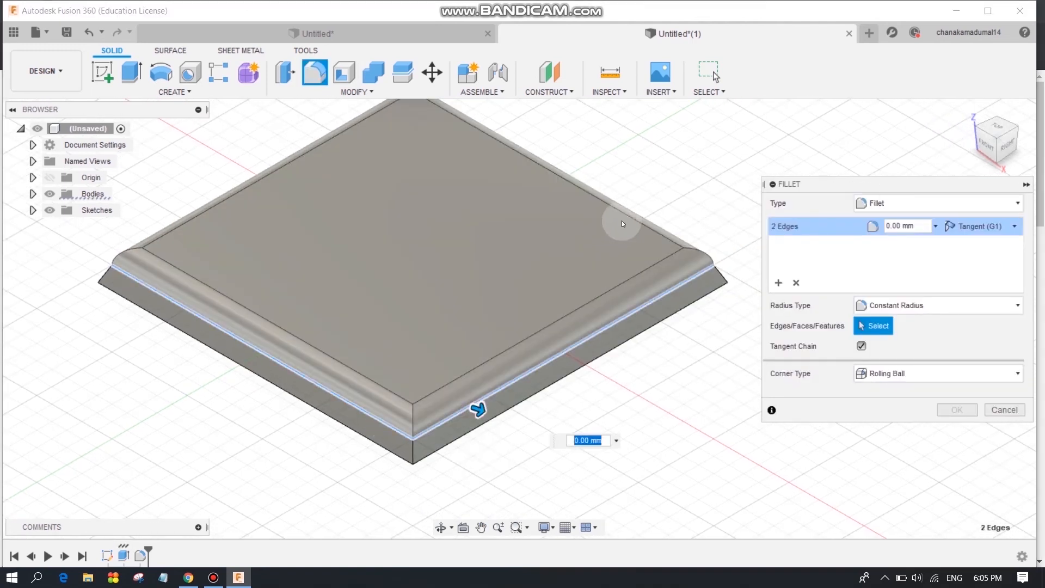
left_click(625, 218)
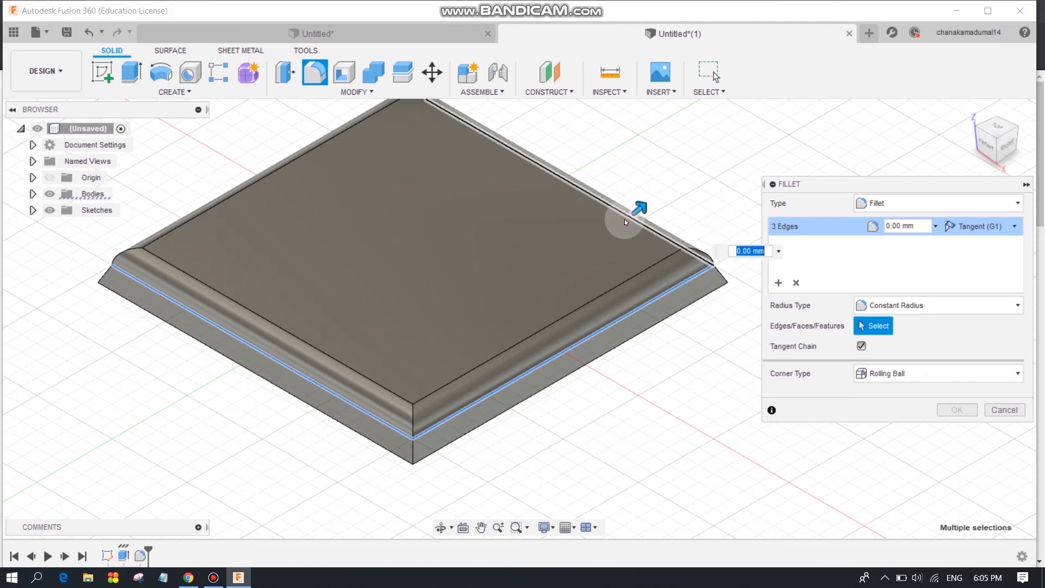
left_click(237, 196)
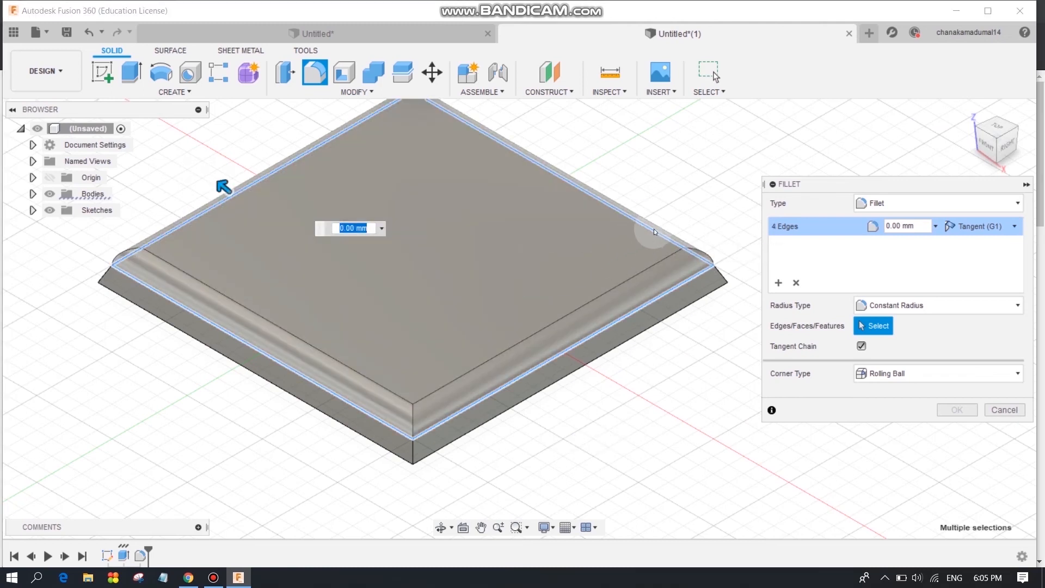
mouse_move(223, 187)
left_mouse_down()
mouse_move(216, 181)
mouse_move(233, 191)
mouse_move(217, 182)
left_mouse_up()
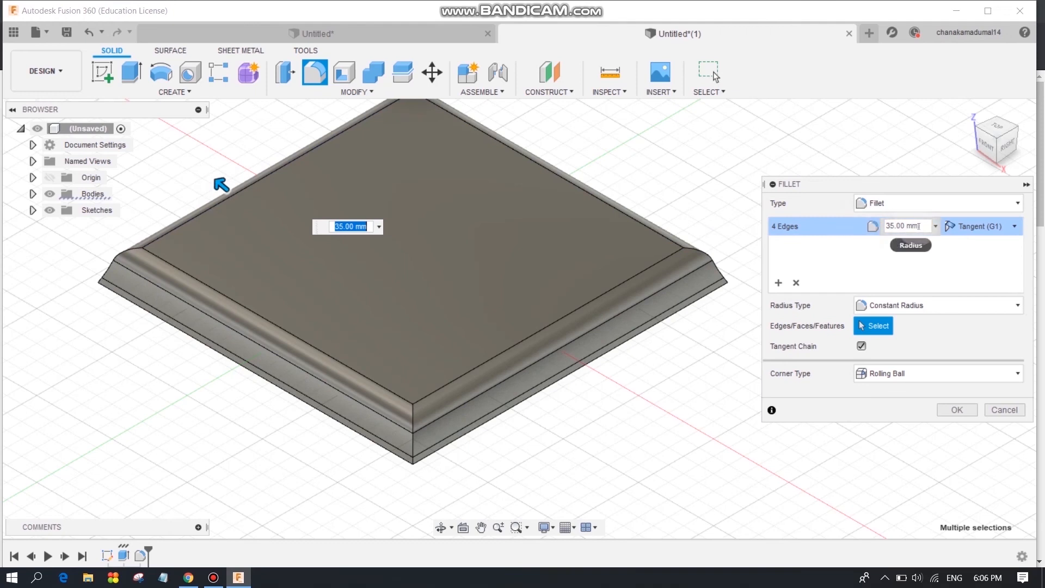
type("30")
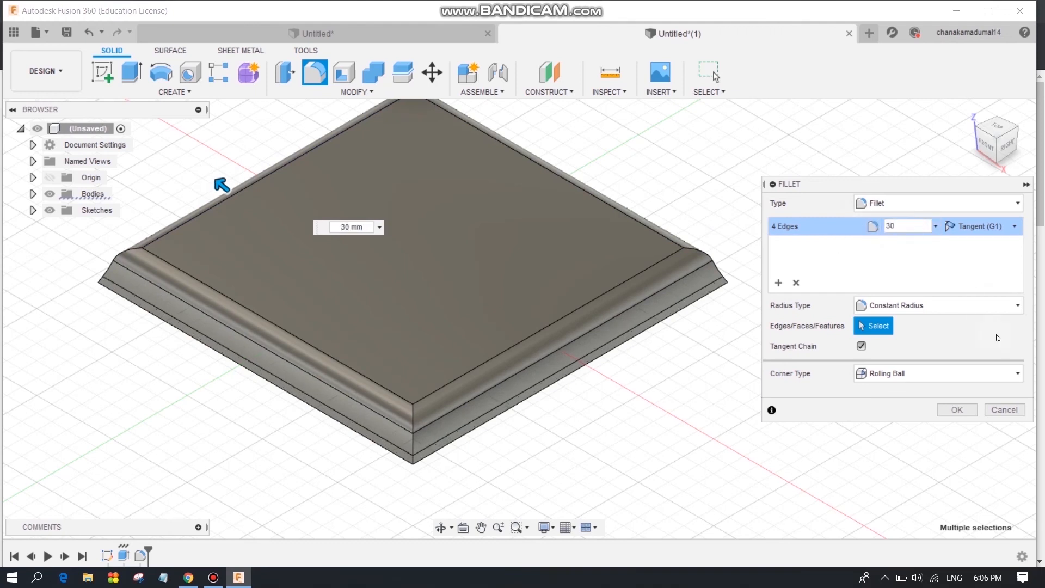
left_click(971, 414)
Sketch a center rectangle about 80 mm square on the plate's top face, centred on the origin
middle_click_drag(602, 420, 678, 452)
right_click(531, 298)
scroll(532, 298, "down", 1)
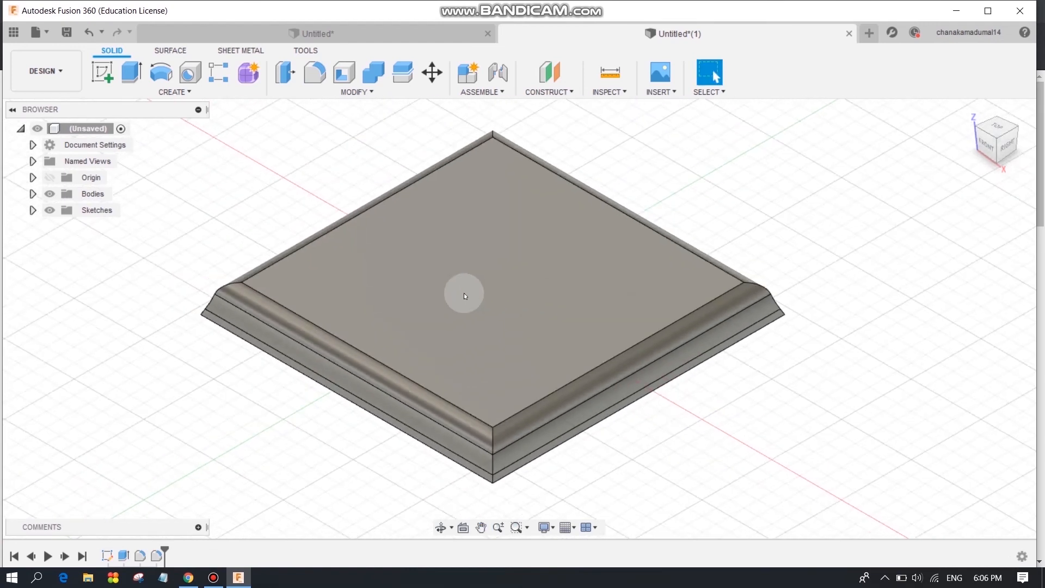
left_click(452, 298)
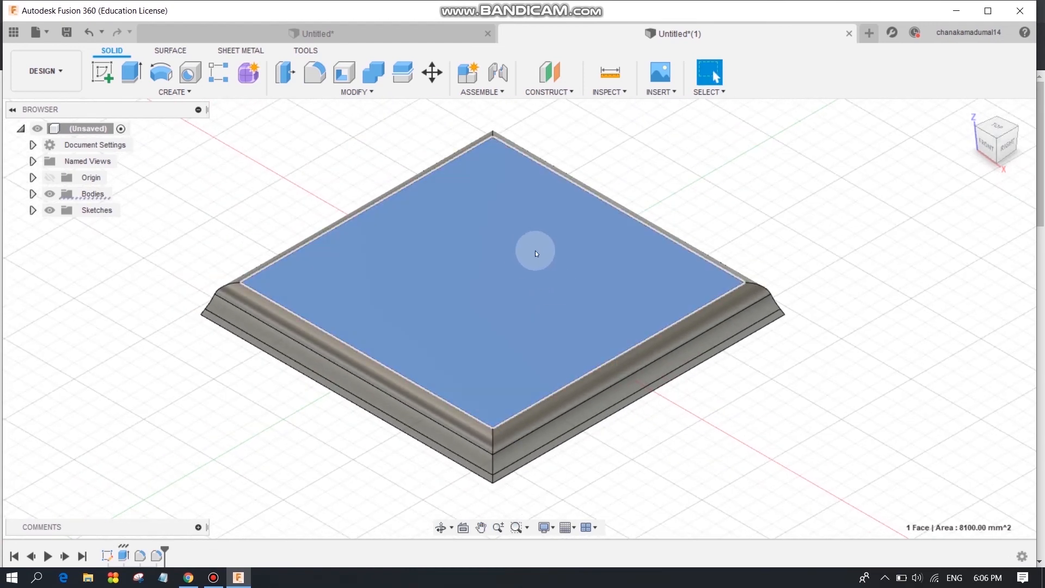
left_click(106, 78)
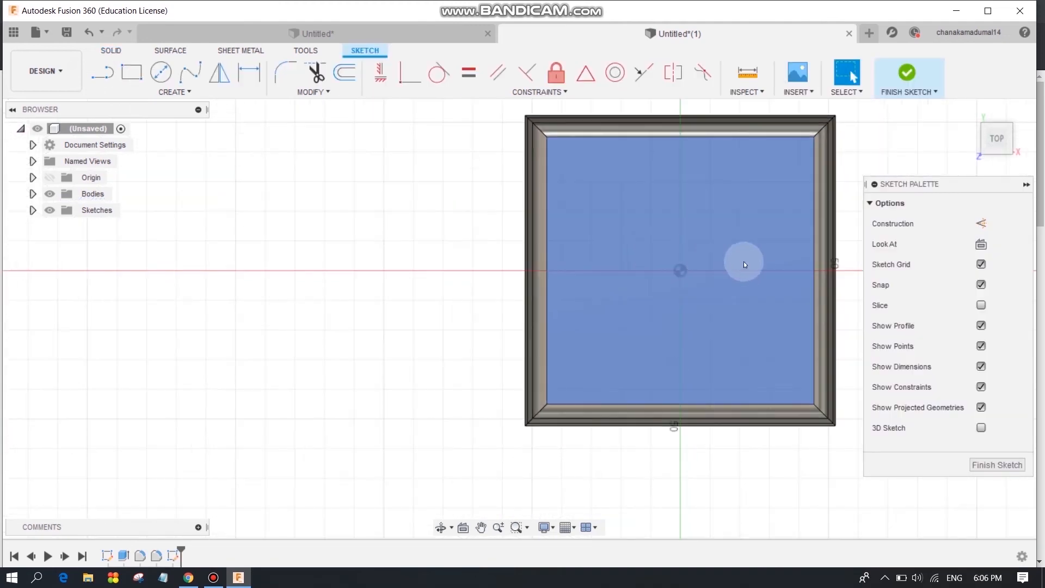
middle_click_drag(743, 261, 603, 285)
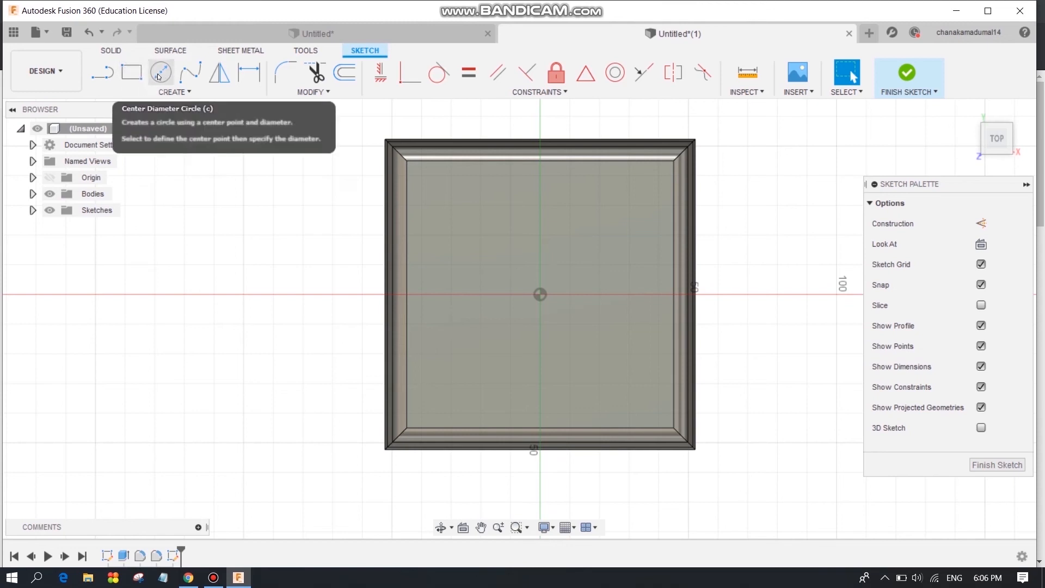
left_click(132, 72)
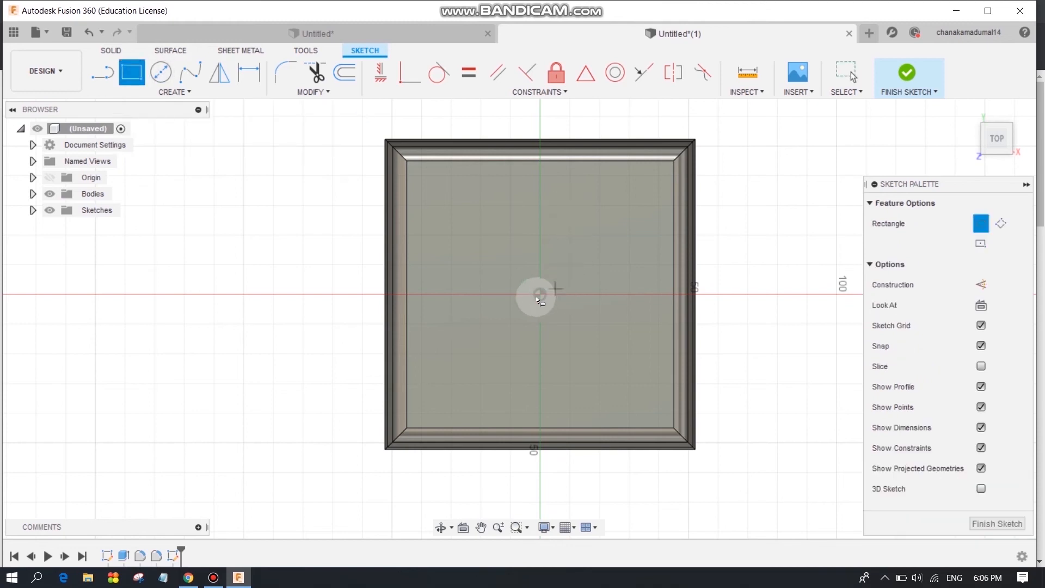
left_click(984, 247)
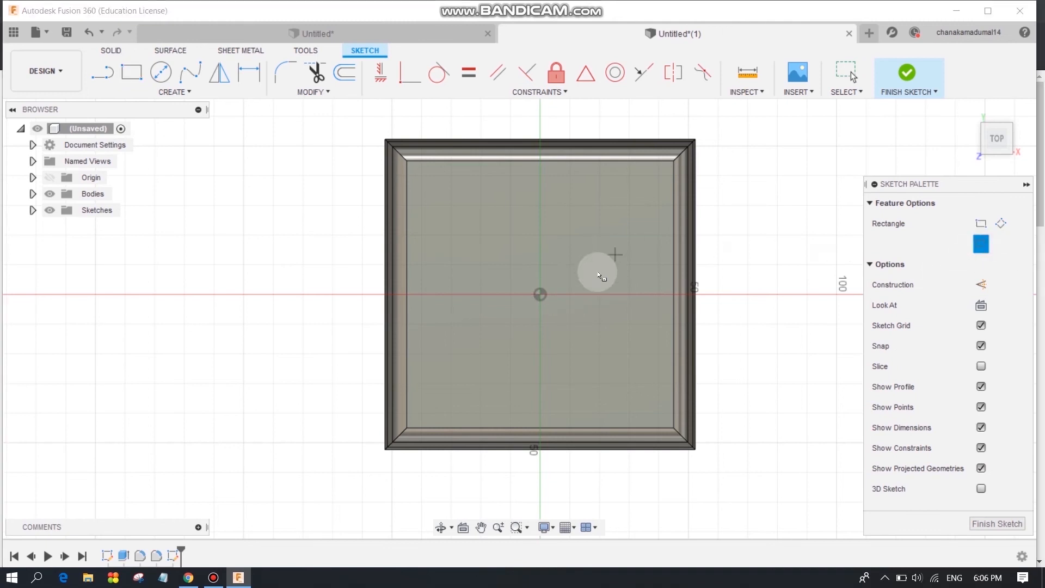
left_click_drag(543, 295, 659, 417)
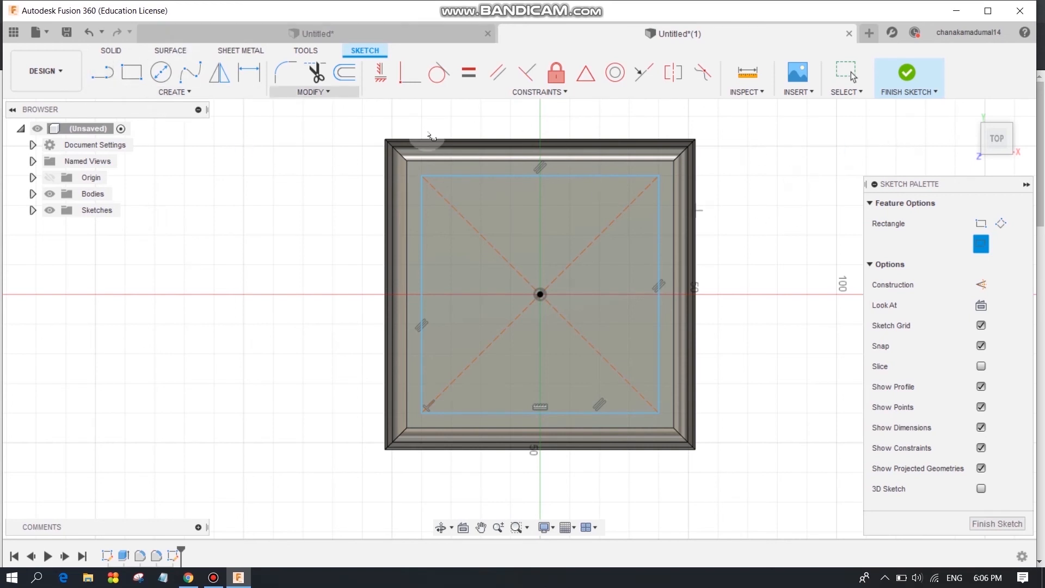
Dimension the rectangle's width and height to 80 mm each
key("d")
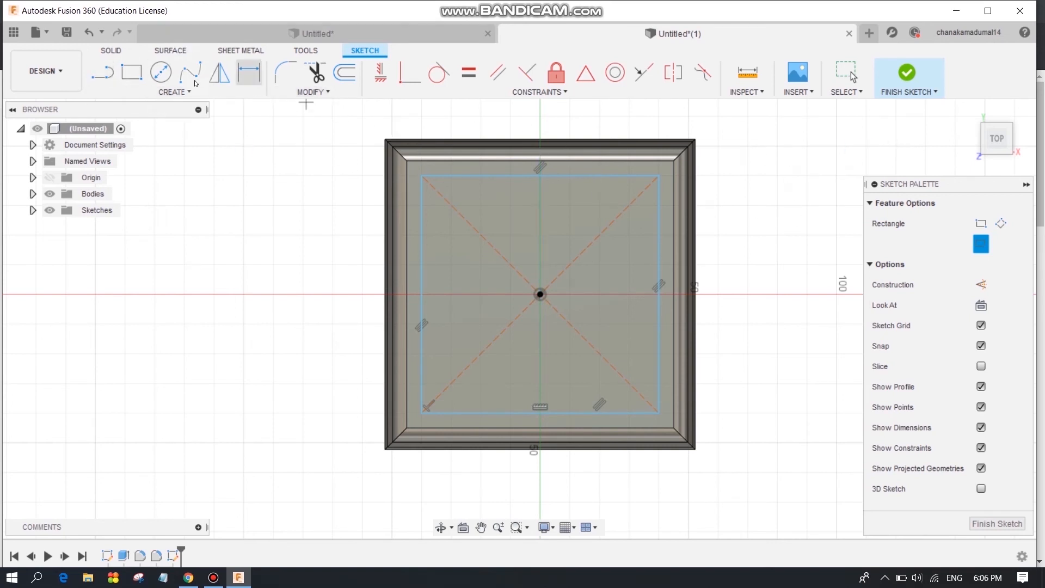
left_click(254, 81)
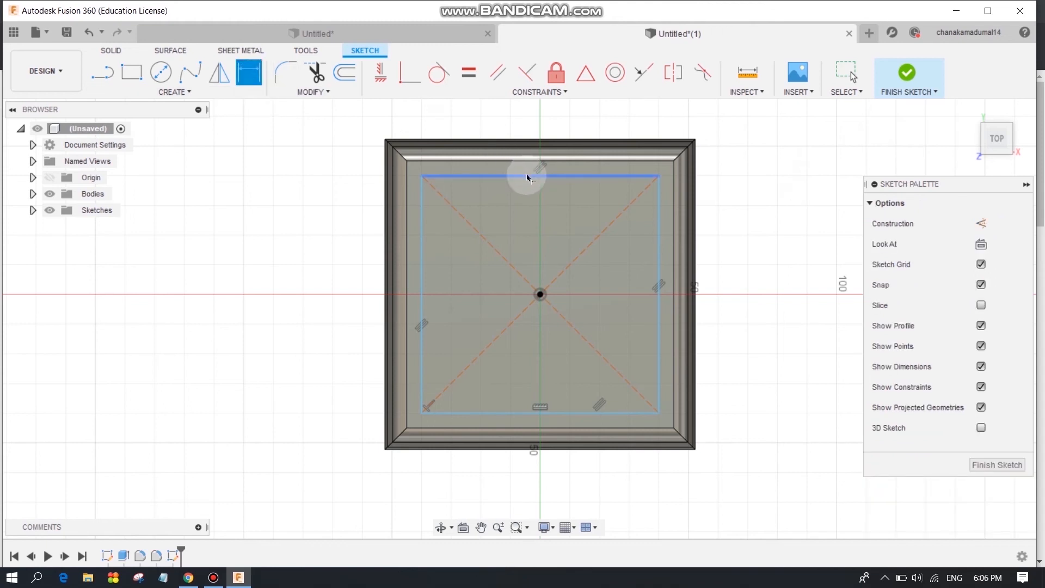
left_click(527, 177)
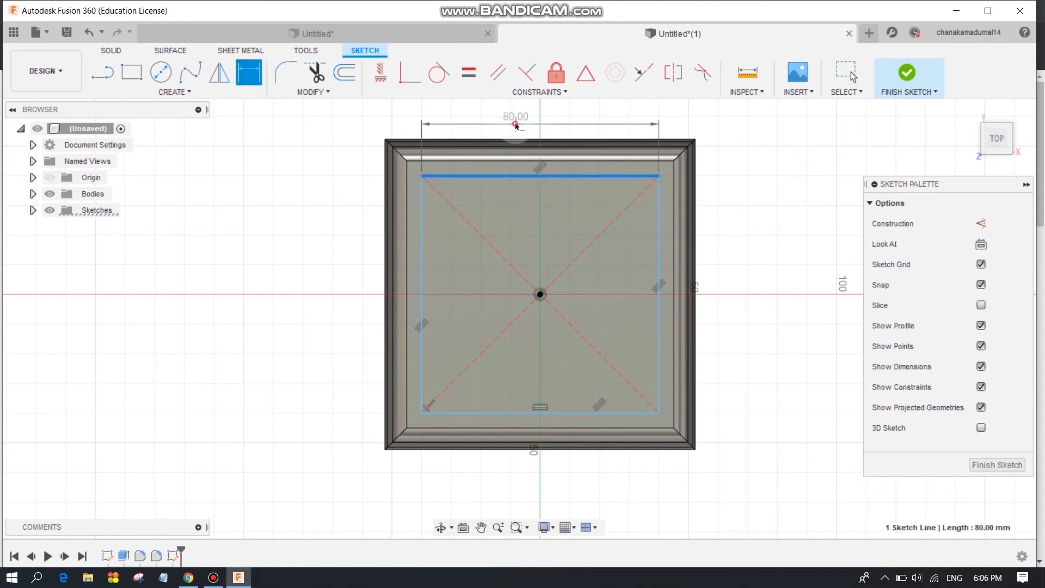
left_click(517, 126)
key("Return")
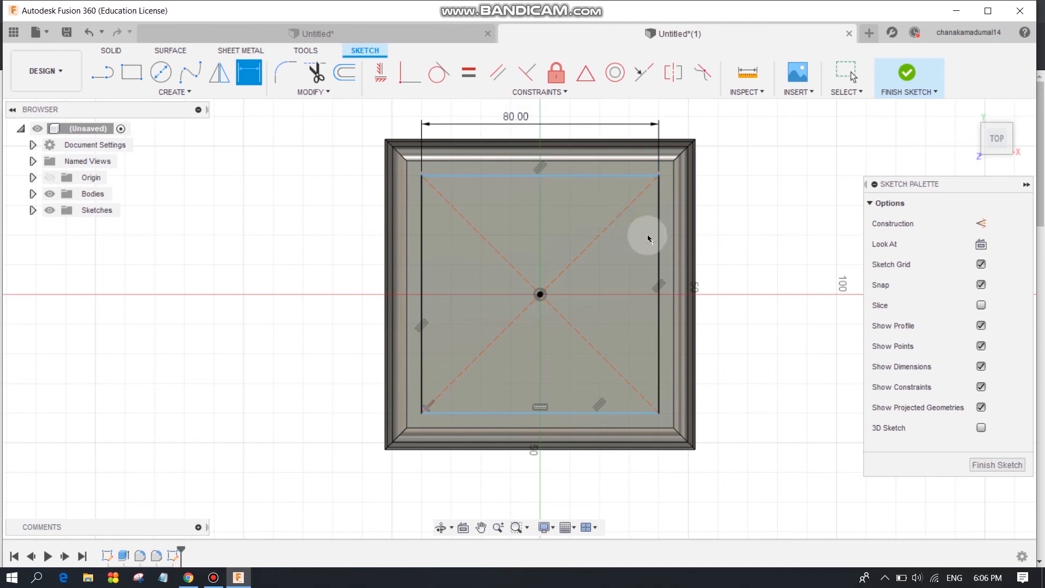
left_click(658, 236)
left_click(722, 232)
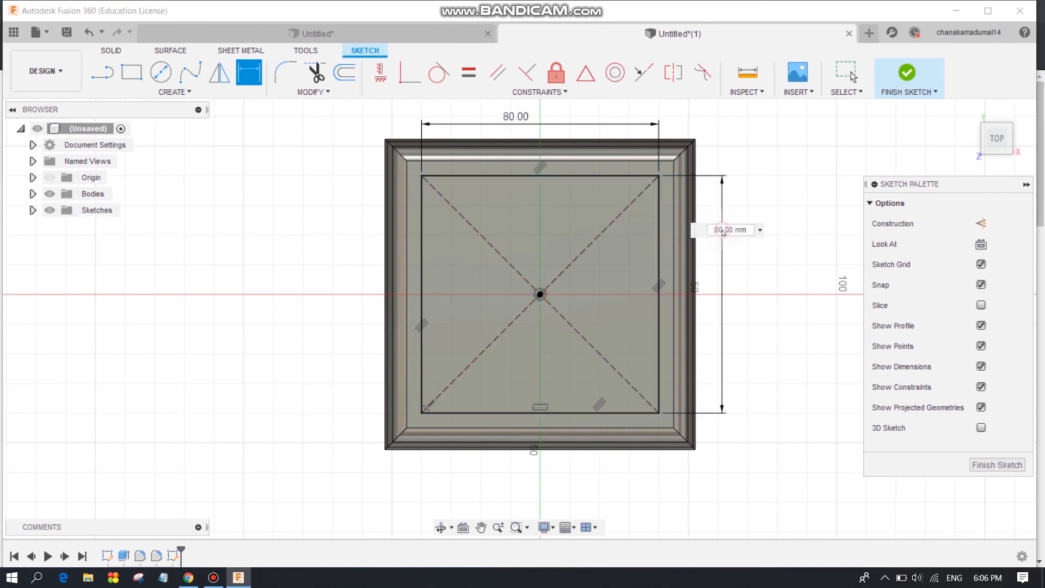
left_click(394, 198)
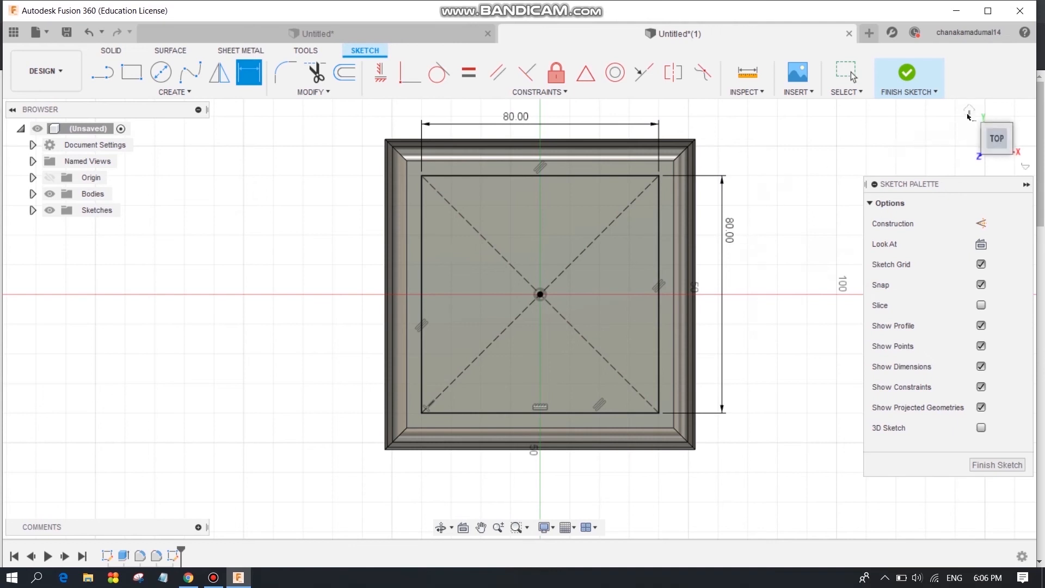
left_click(968, 112)
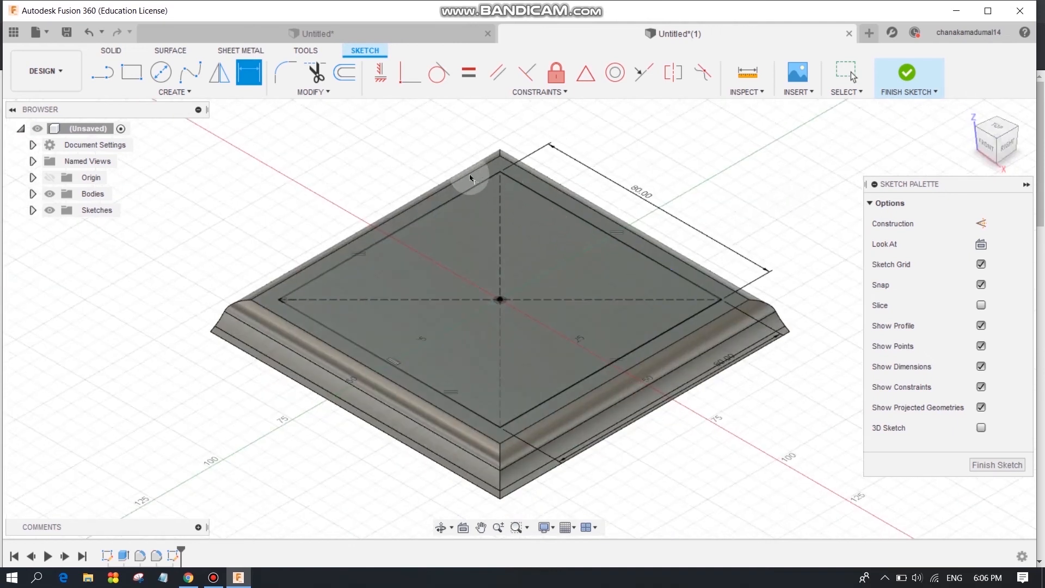
right_click(401, 162)
left_click(349, 162)
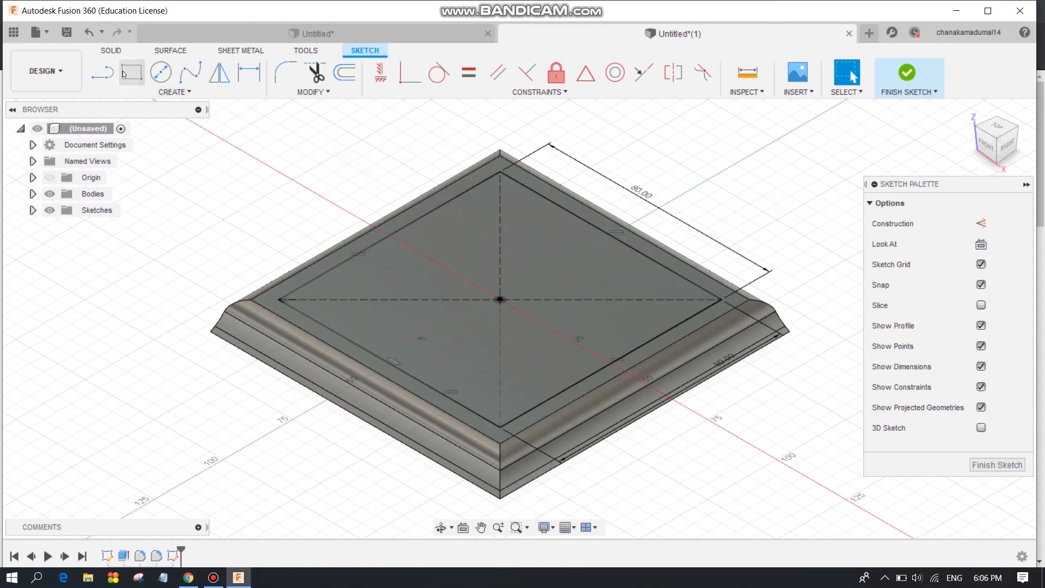
Extrude the square profile 60 mm upward from the plate's top face, joined to the existing body
left_click(111, 50)
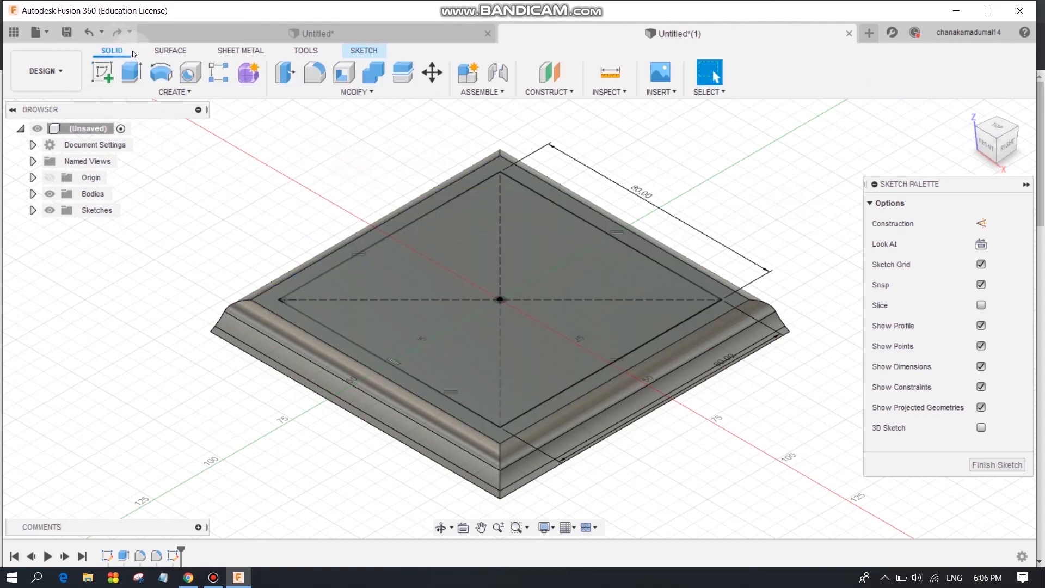
left_click(136, 81)
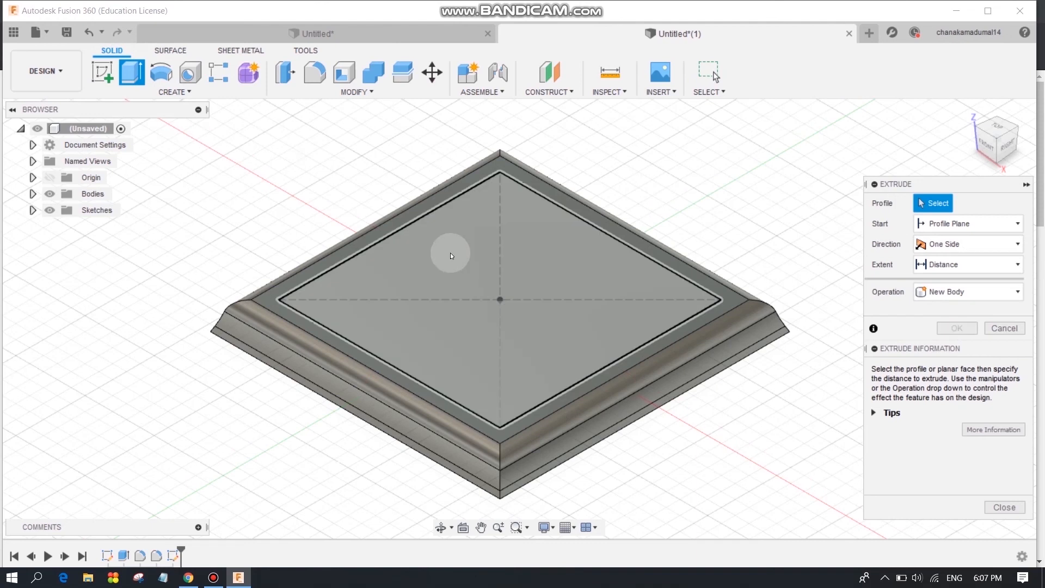
left_click(451, 254)
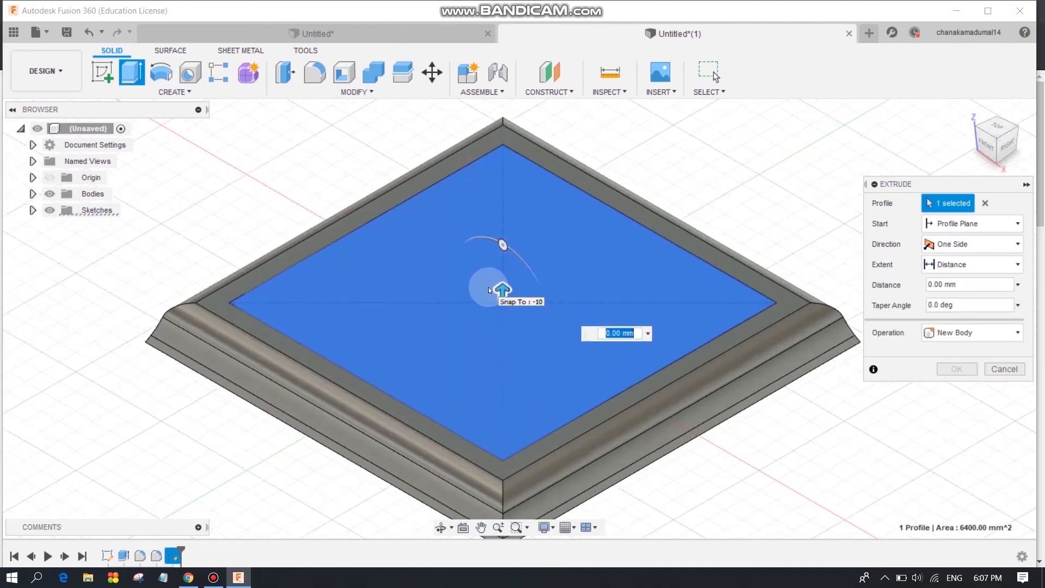
scroll(488, 286, "down", 3)
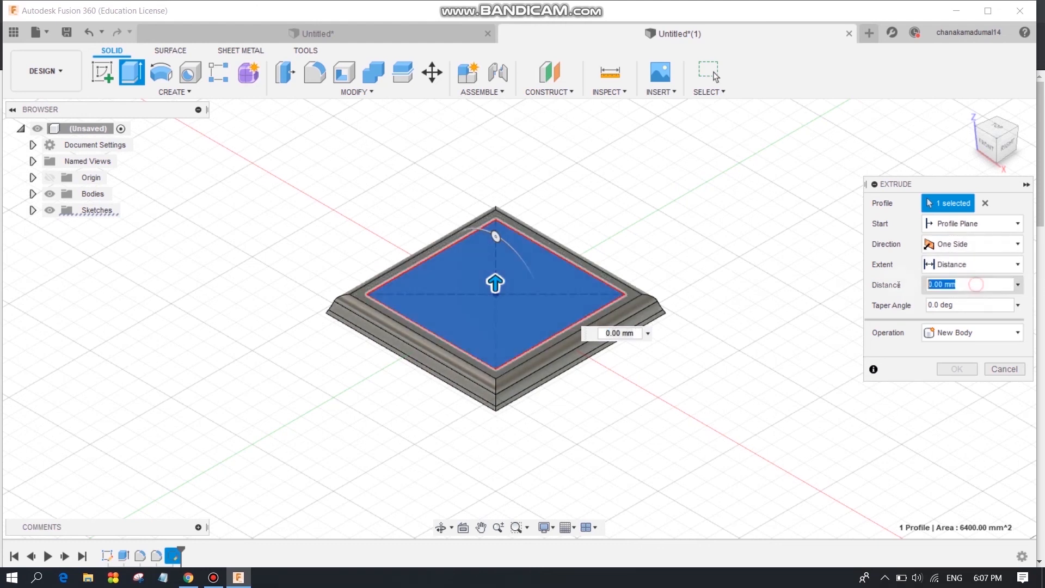
type("60")
scroll(788, 382, "up", 1)
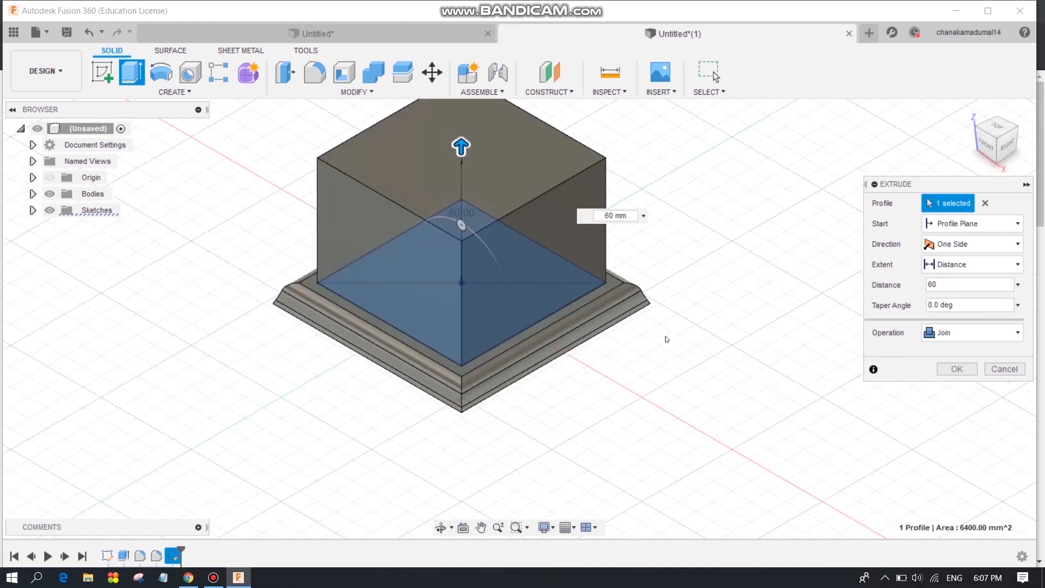
scroll(665, 335, "down", 2)
right_click(516, 351)
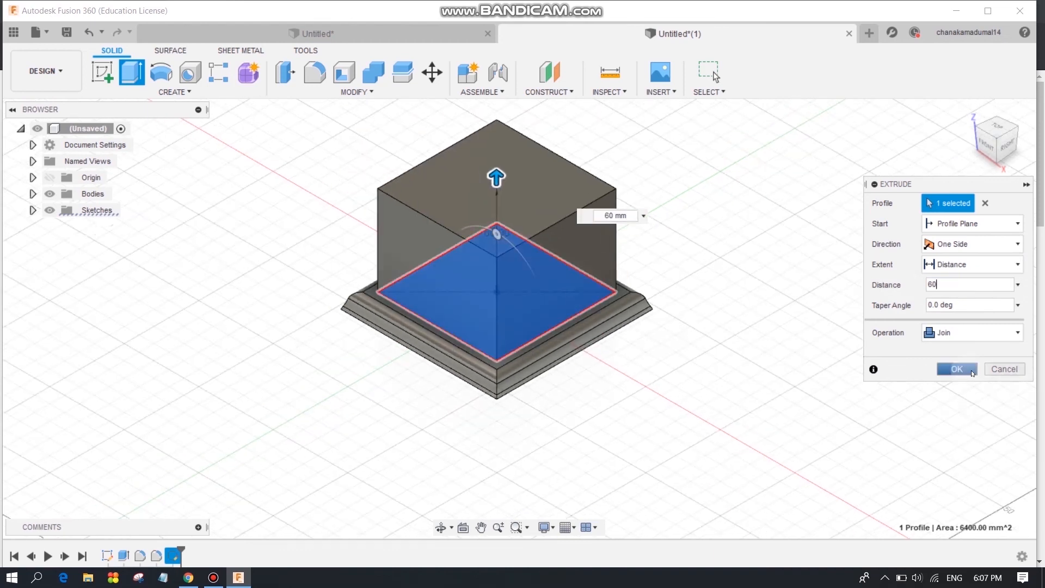
left_click(957, 369)
Fillet the block's four vertical corner edges with a 10 mm radius
scroll(436, 249, "up", 1)
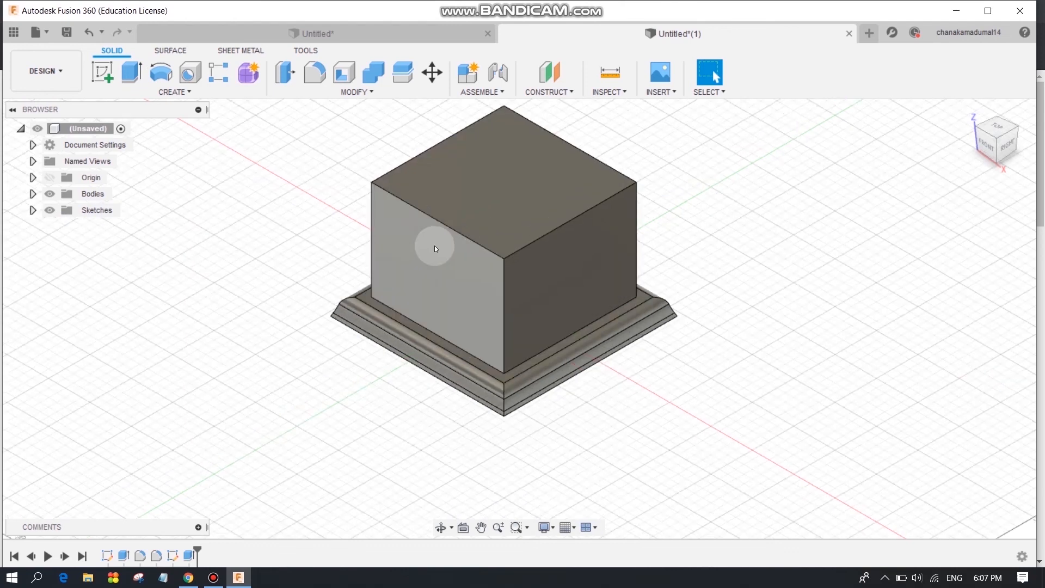
scroll(435, 249, "down", 1)
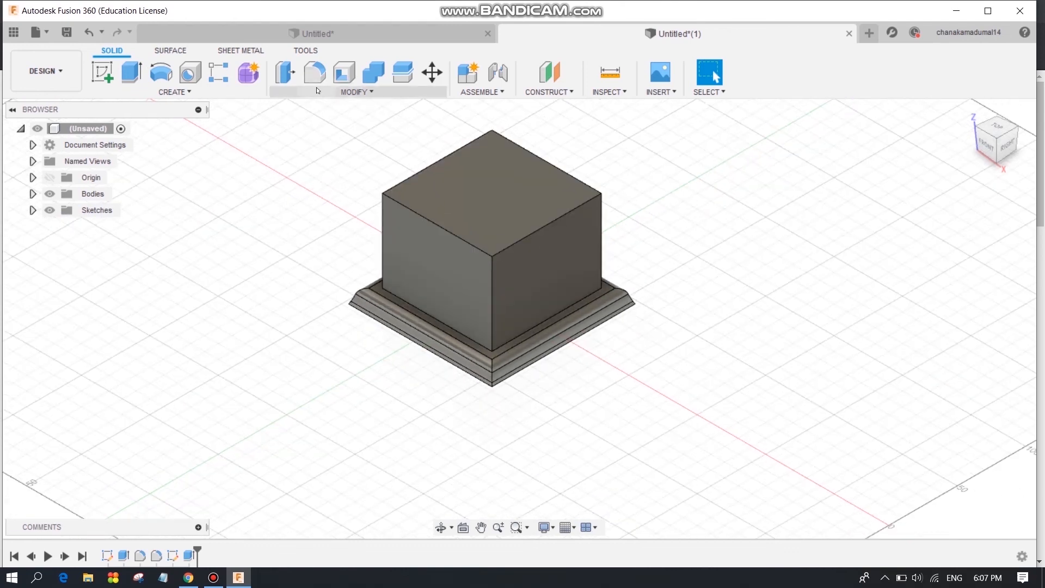
left_click(309, 75)
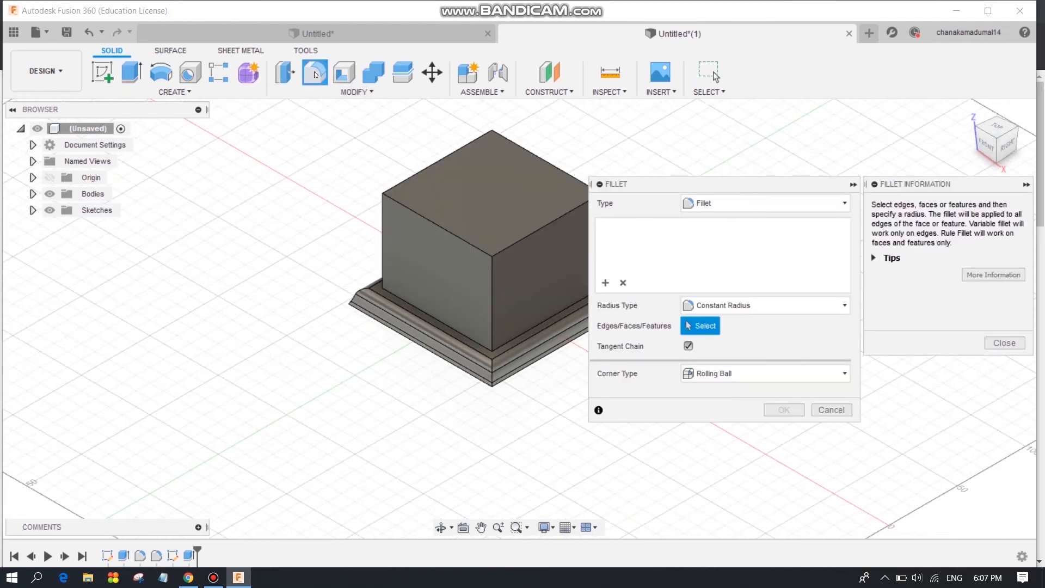
left_click(384, 218)
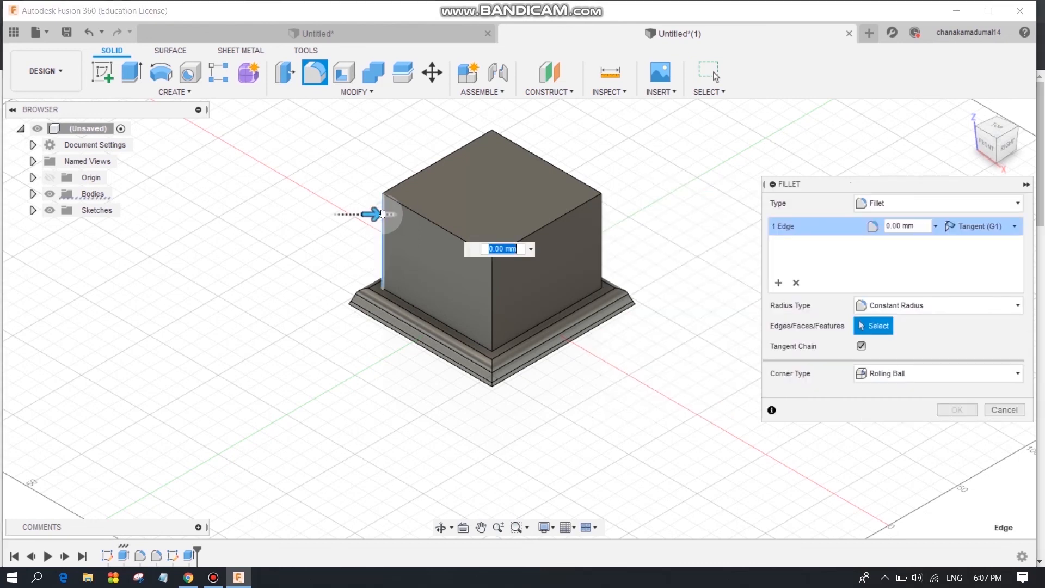
left_click(494, 318)
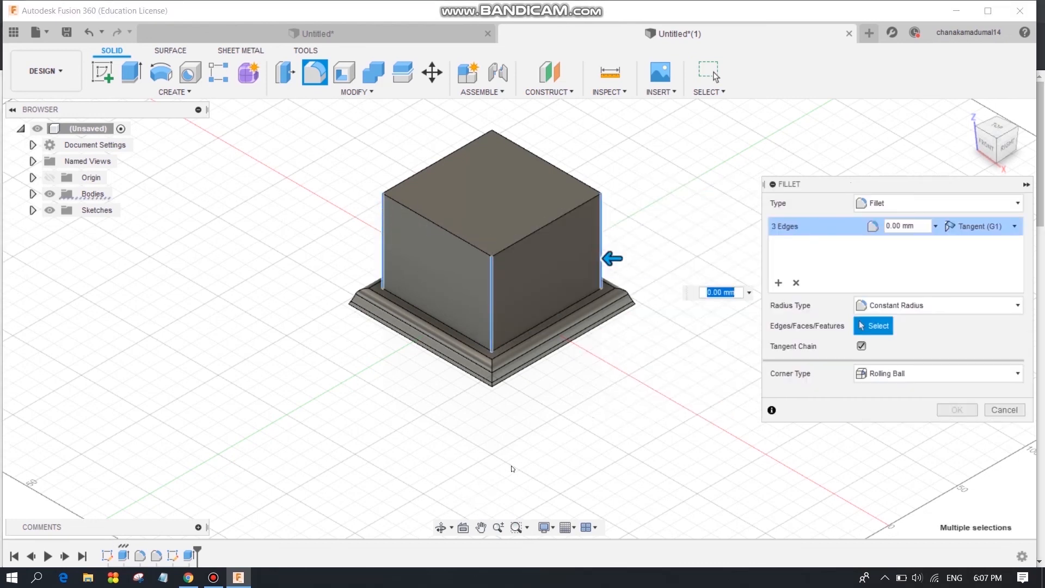
left_click(440, 527)
left_click_drag(608, 327, 435, 313)
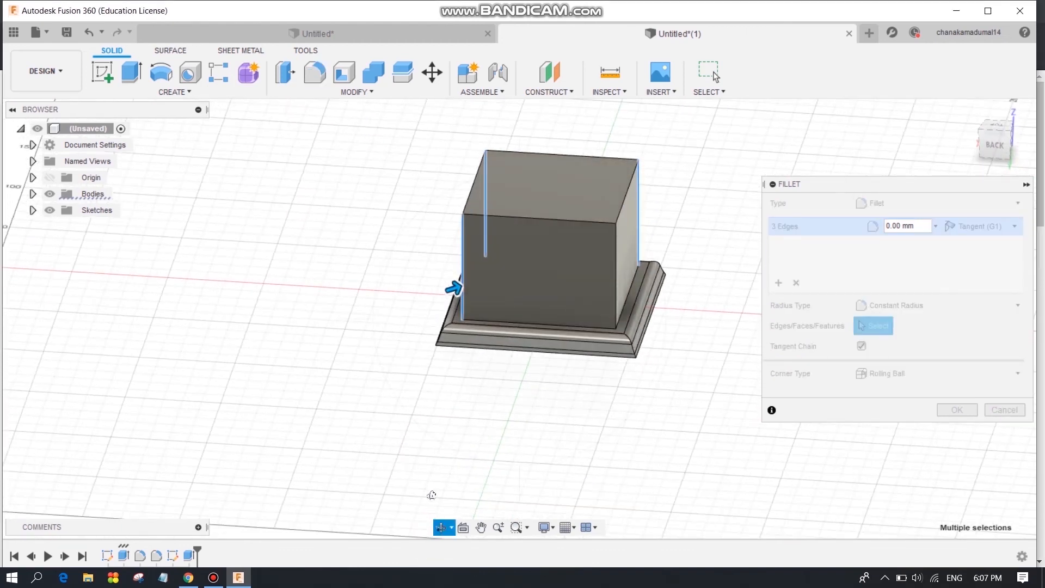
right_click(442, 454)
key("Escape")
left_click(616, 288)
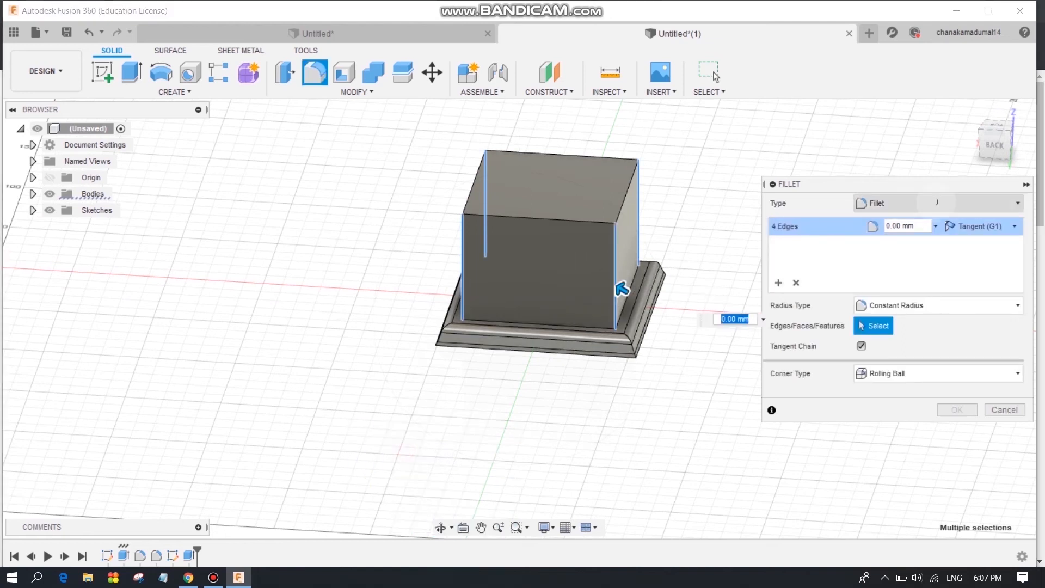
left_click(910, 226)
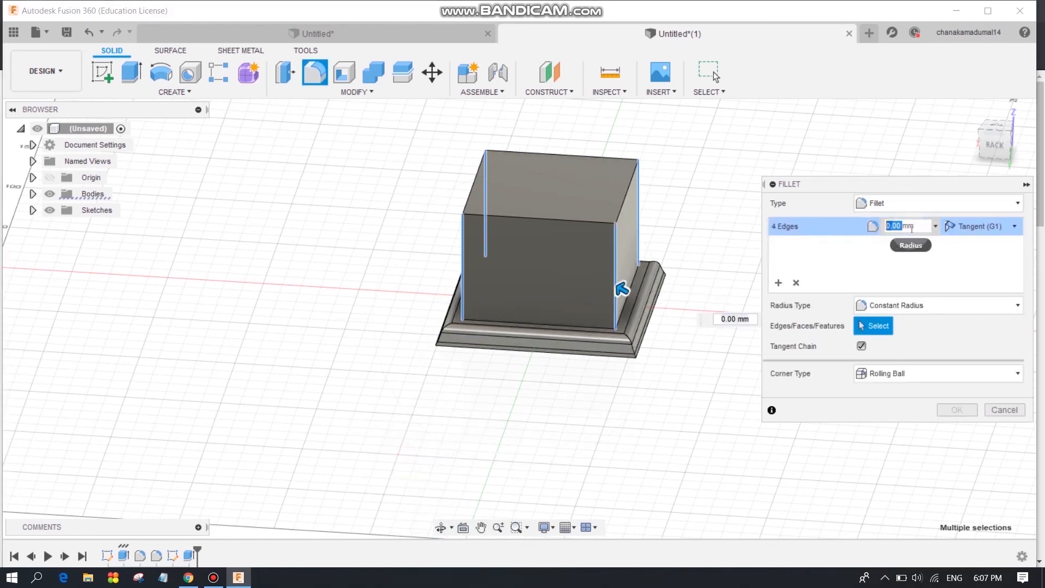
type("10")
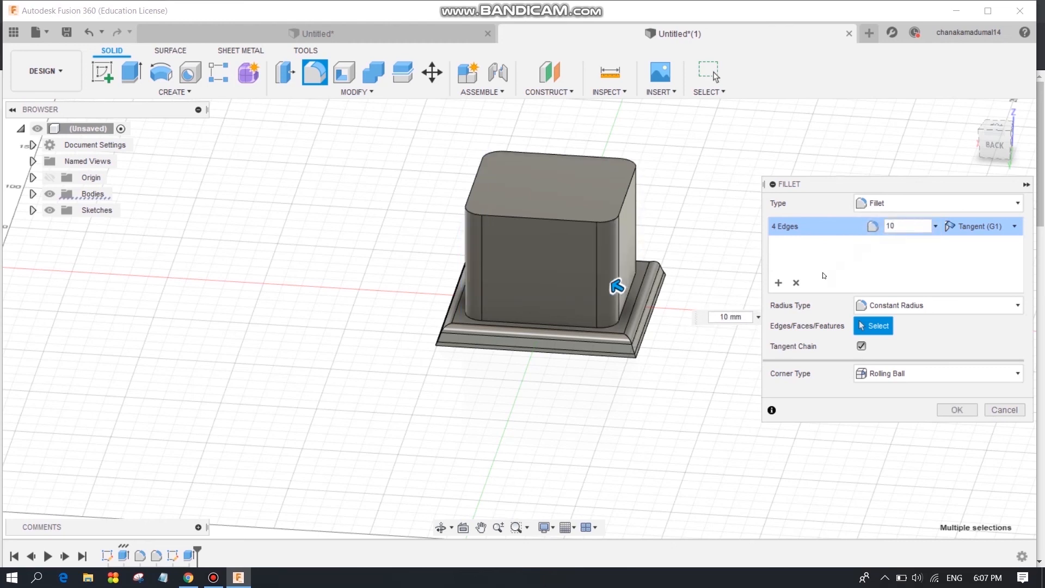
middle_click_drag(635, 401, 610, 412)
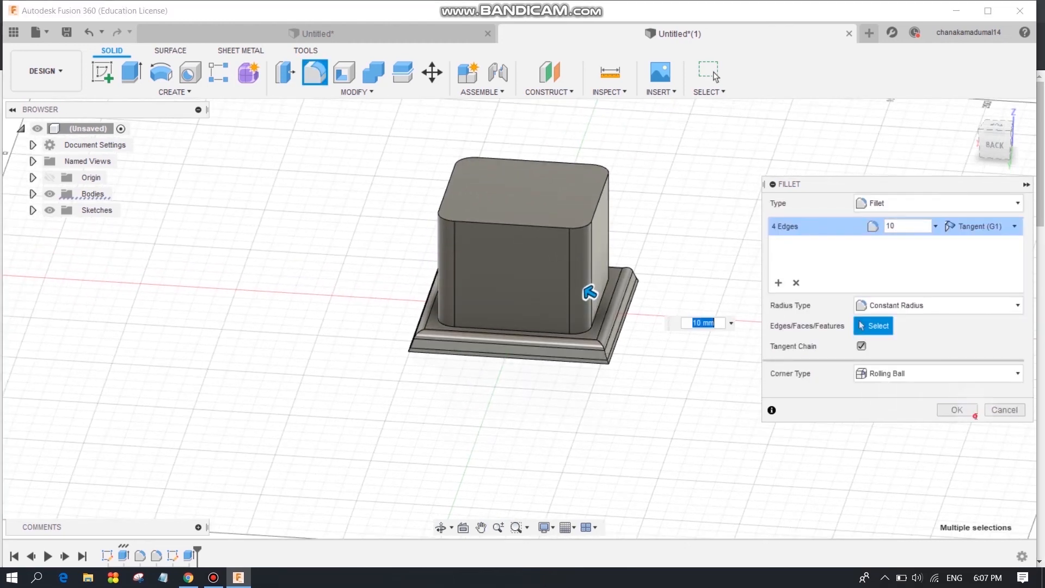
left_click(957, 410)
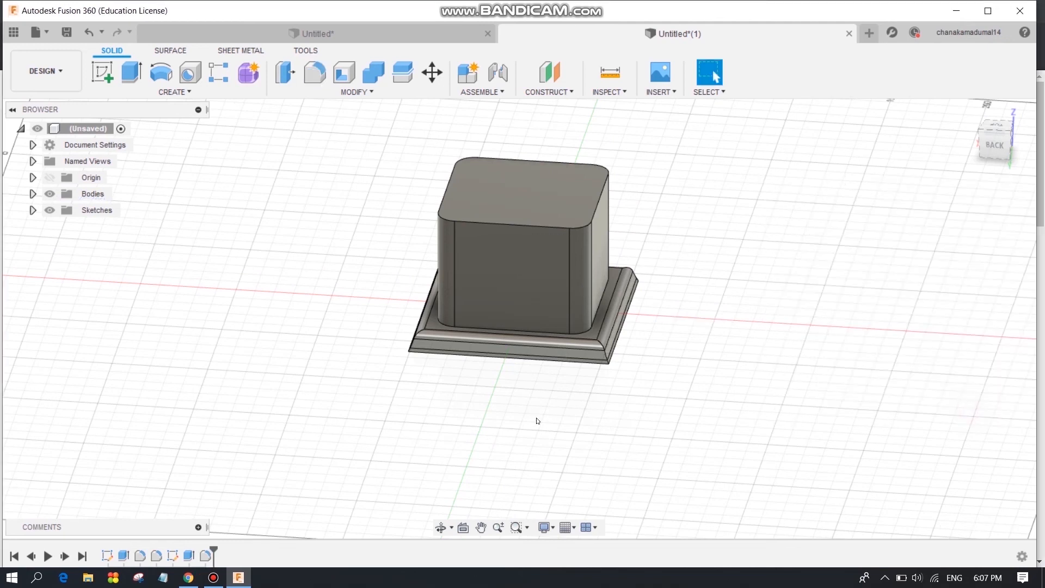
Chamfer the edge loop where the block meets the base plate with an equal distance of 2 mm
left_click(322, 73)
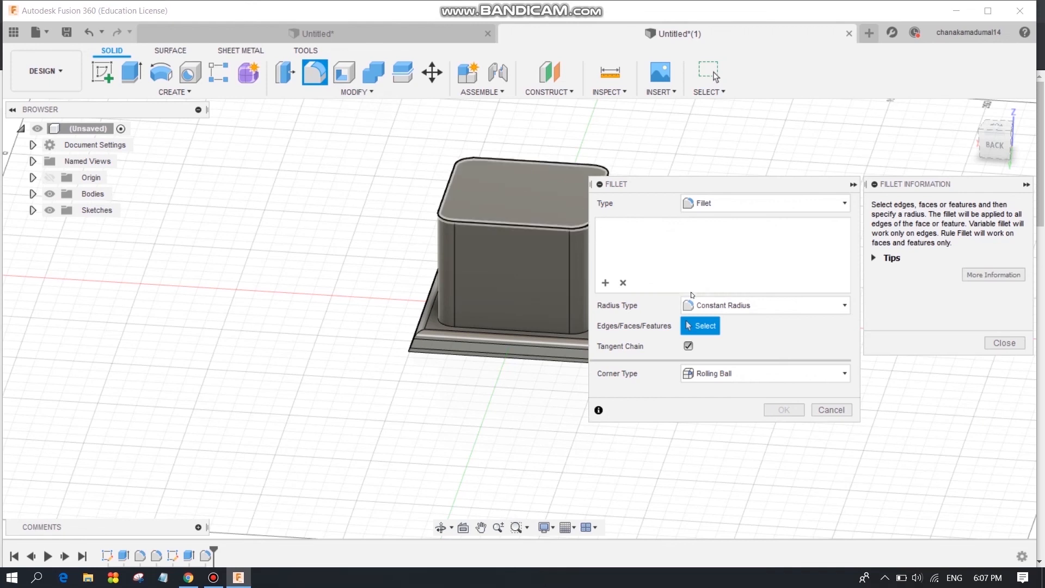
left_click(351, 92)
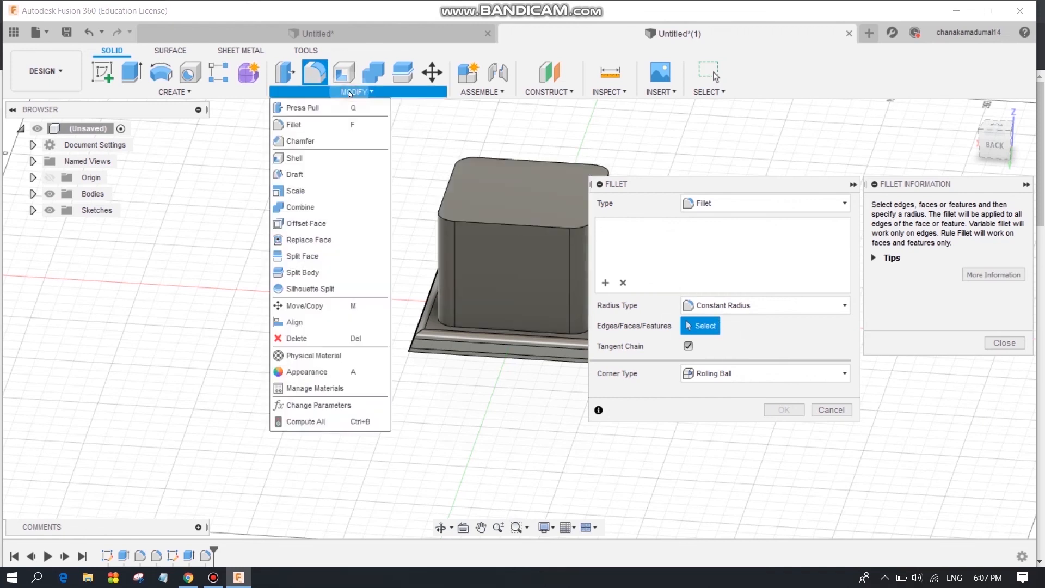
left_click(305, 141)
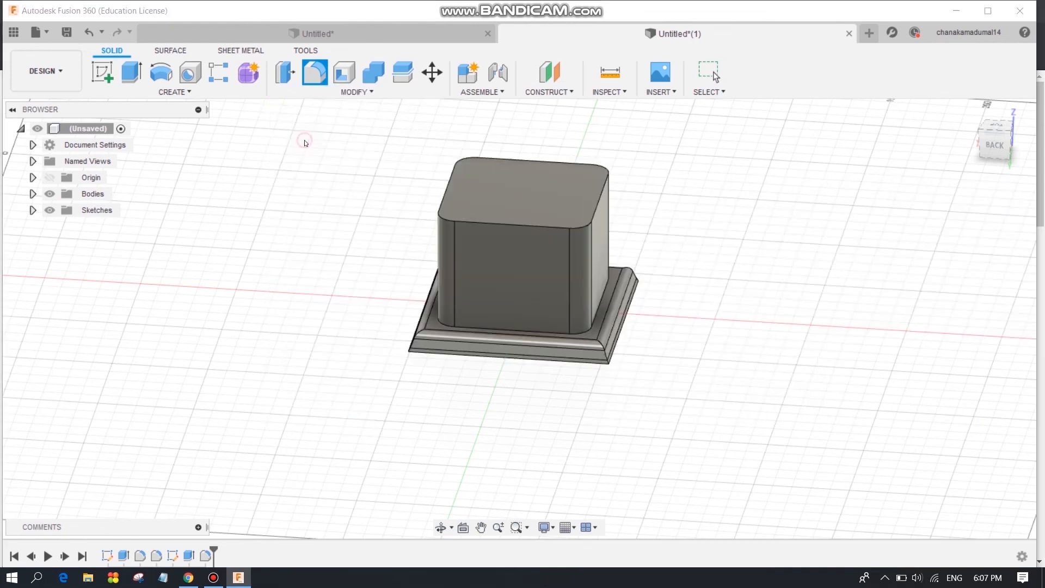
left_click(478, 327)
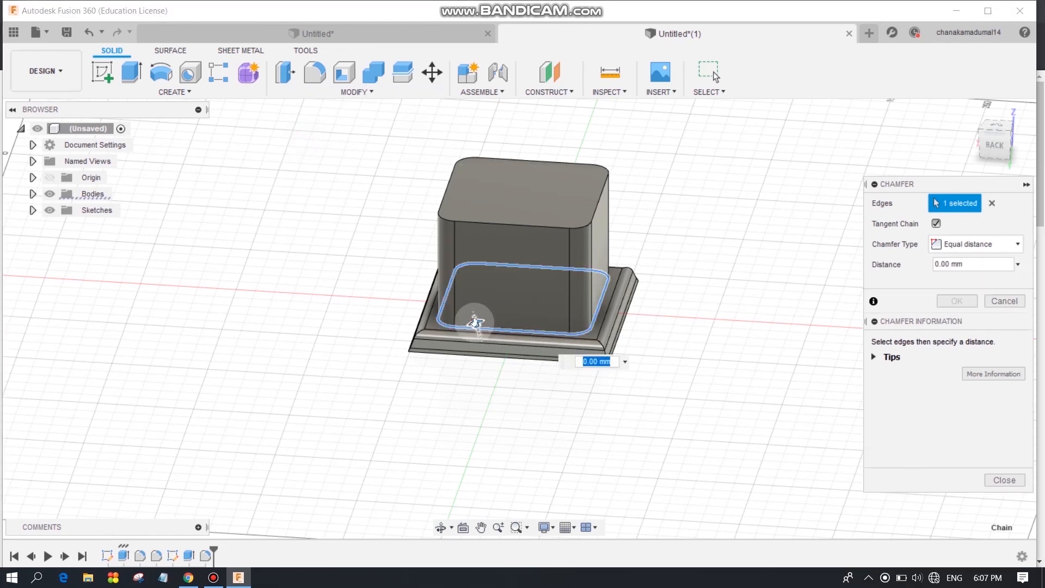
type("30")
left_click_drag(473, 309, 477, 331)
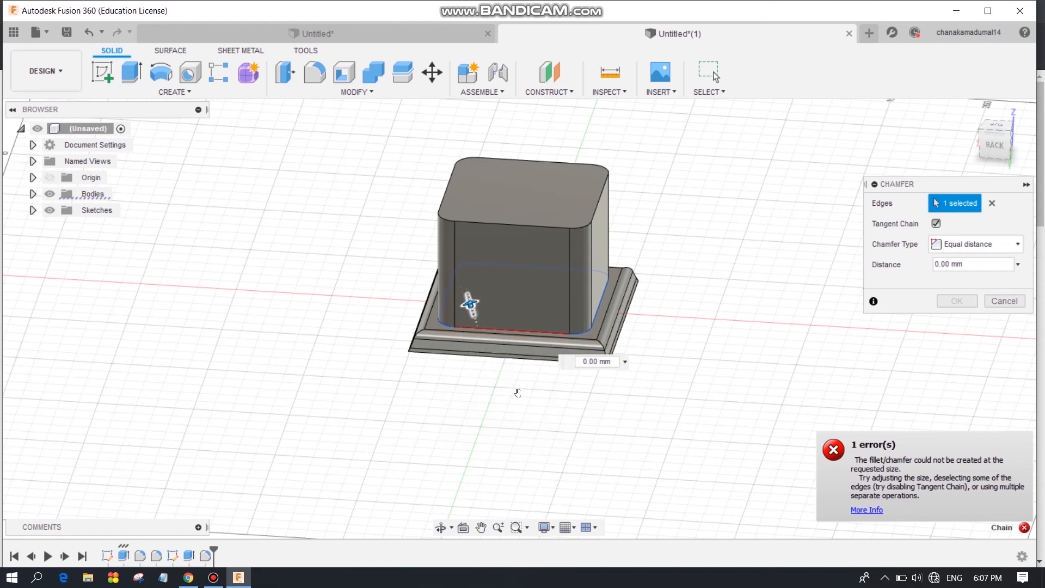
left_click_drag(518, 393, 517, 391)
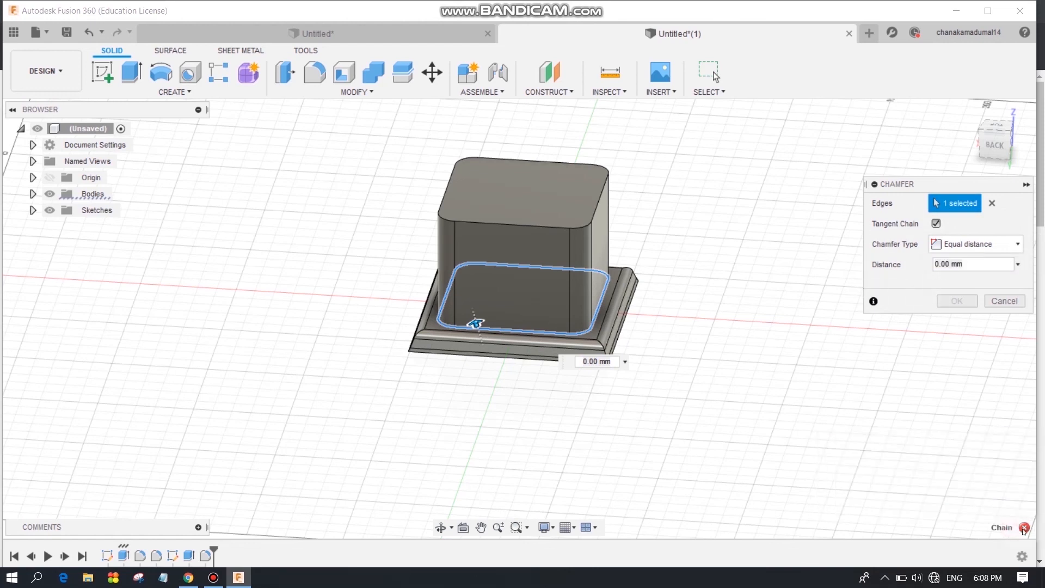
left_click(1024, 528)
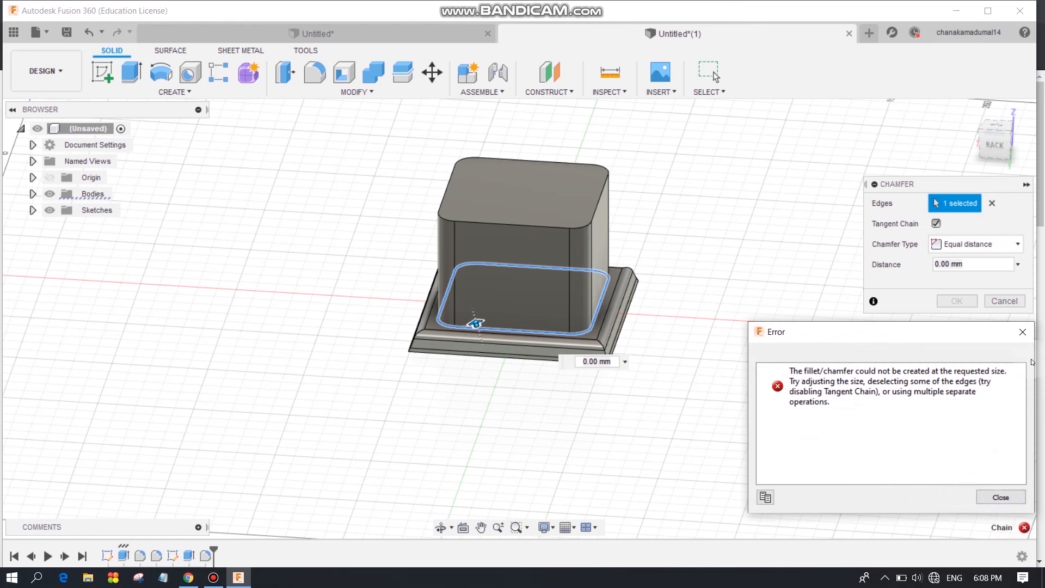
left_click(1022, 334)
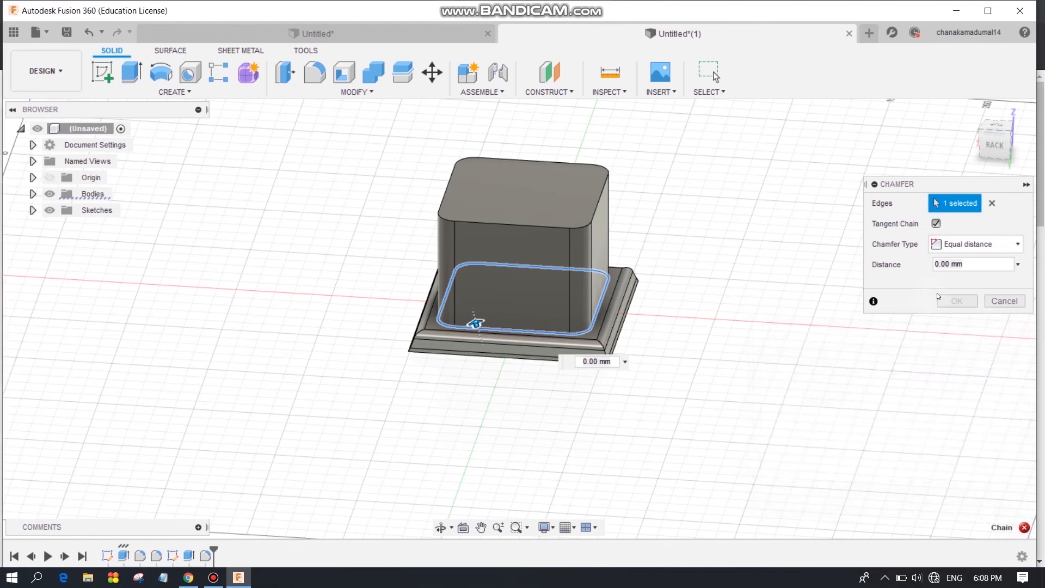
left_click(967, 264)
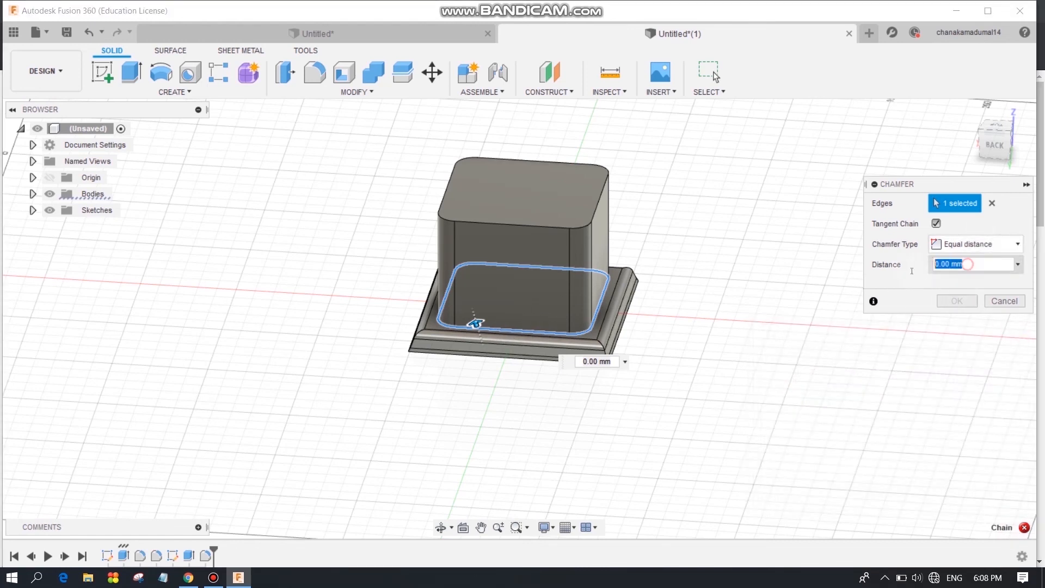
type("2")
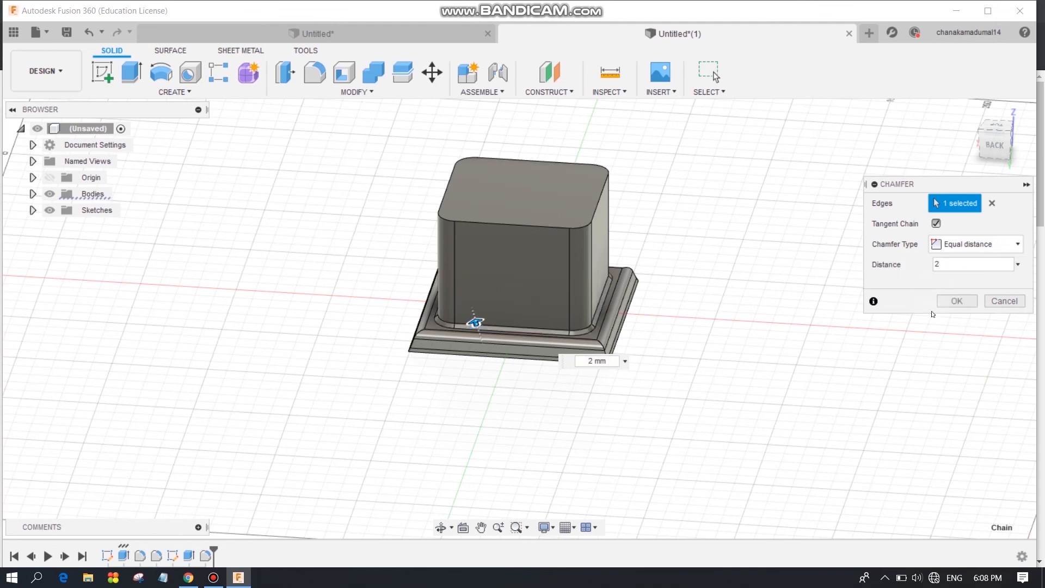
left_click(958, 303)
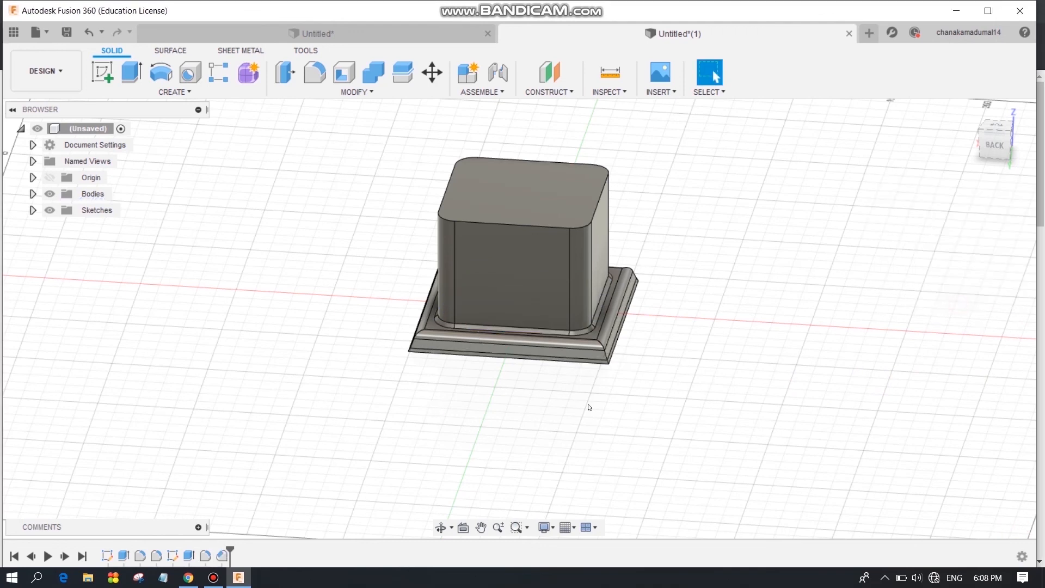
Shell the body through the block's top face with a 2 mm inside thickness
left_click(441, 526)
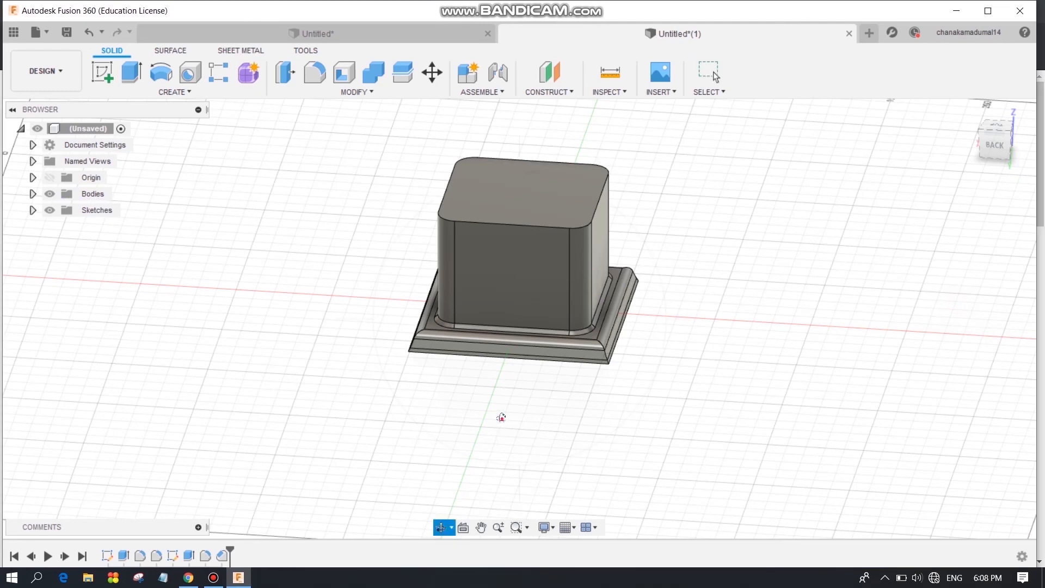
left_click_drag(501, 479, 565, 361)
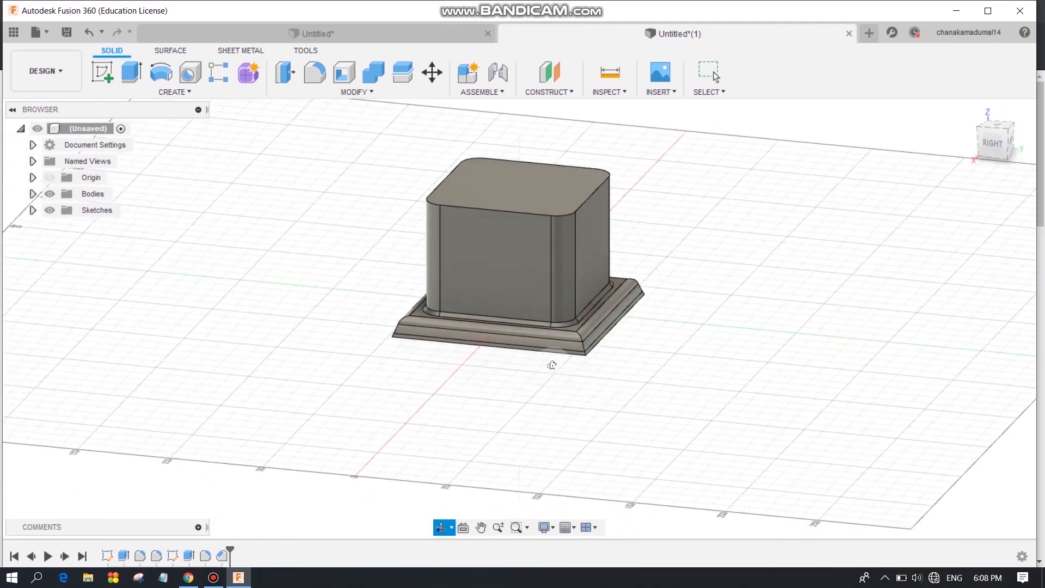
scroll(546, 357, "up", 5)
left_click_drag(483, 377, 476, 403)
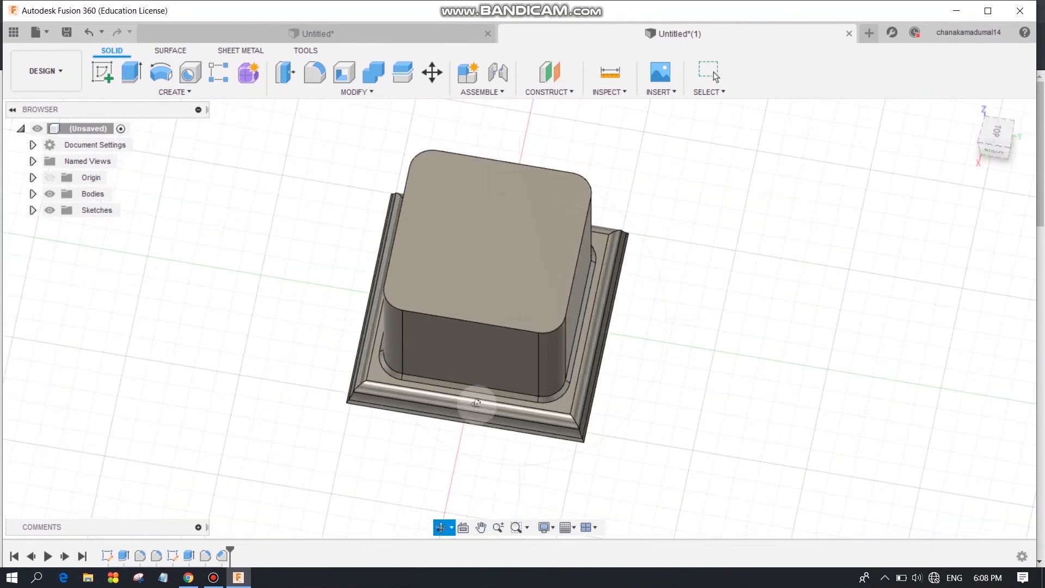
middle_click_drag(446, 439, 460, 401)
key("Escape")
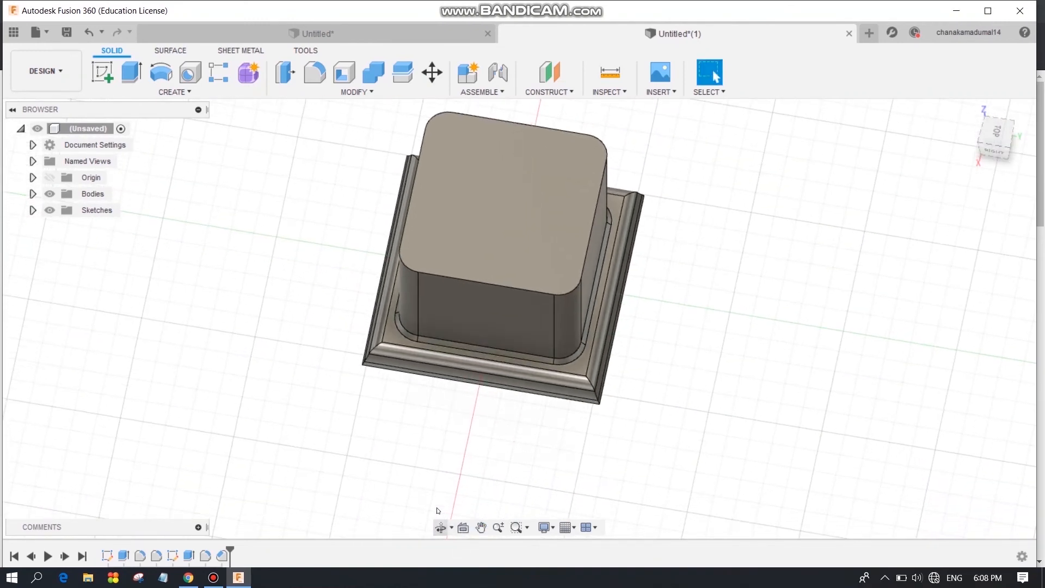
left_click(196, 91)
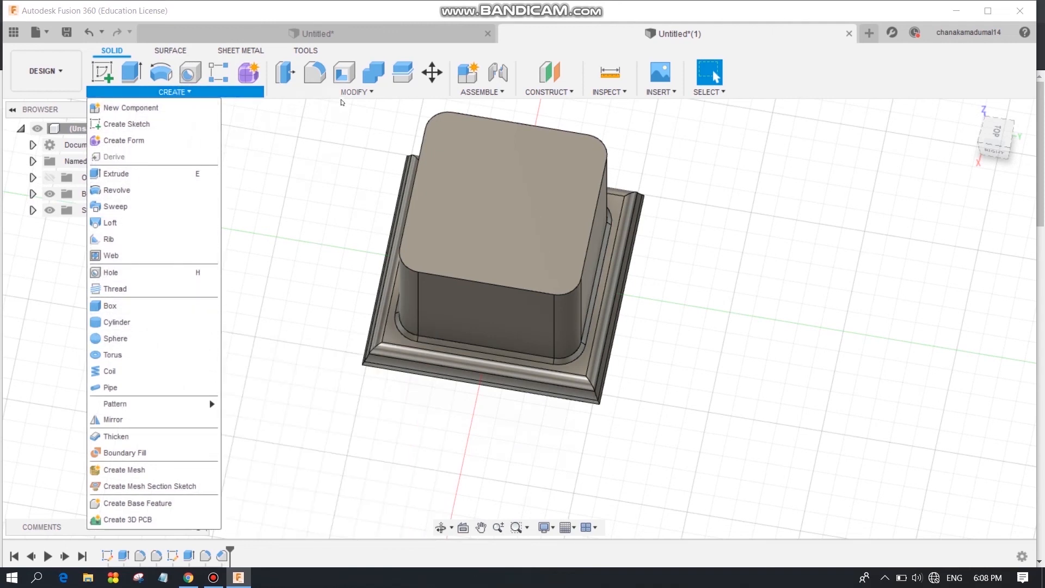
left_click(348, 94)
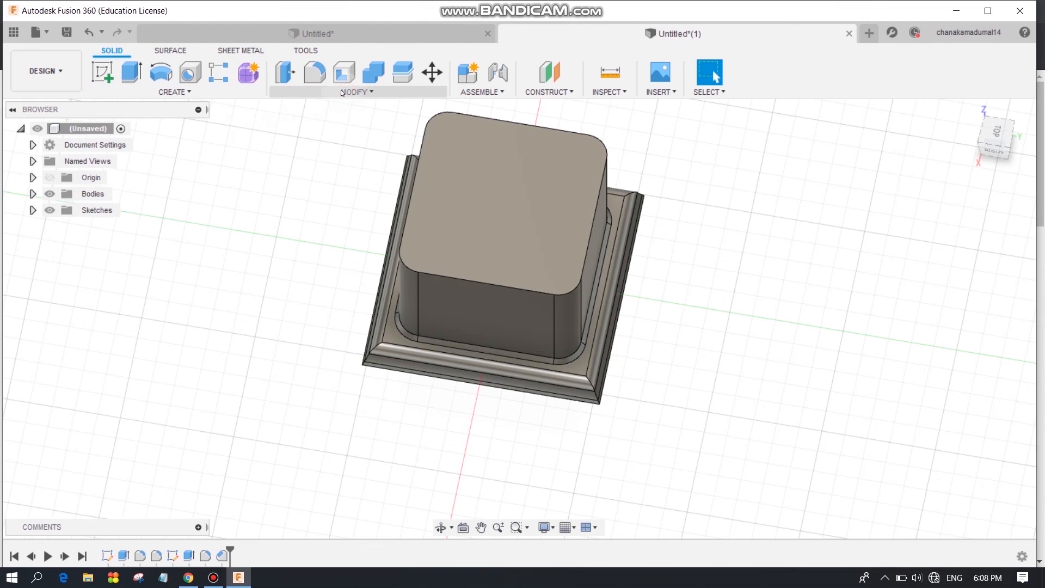
left_click(341, 94)
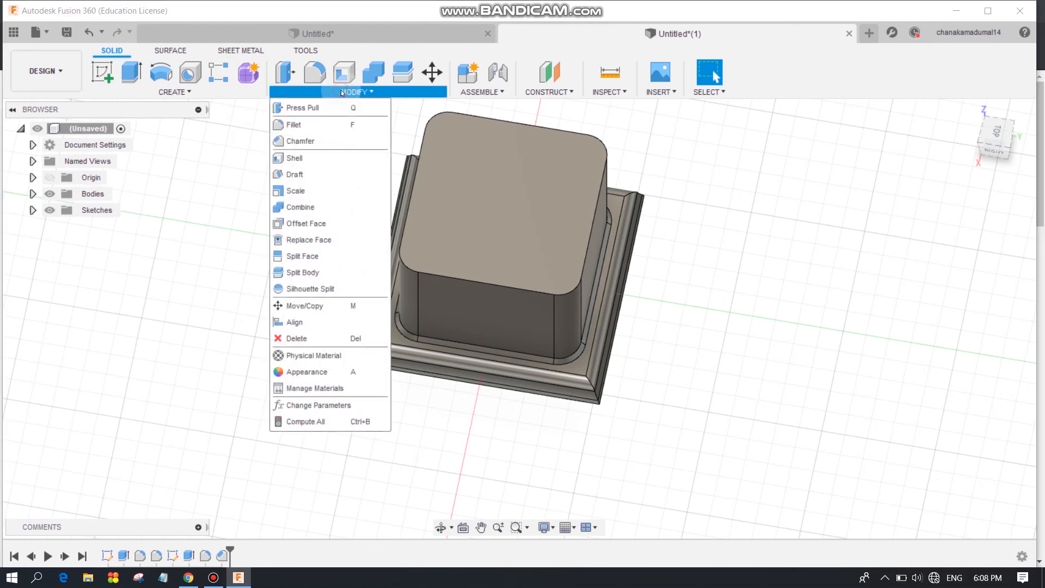
left_click(304, 162)
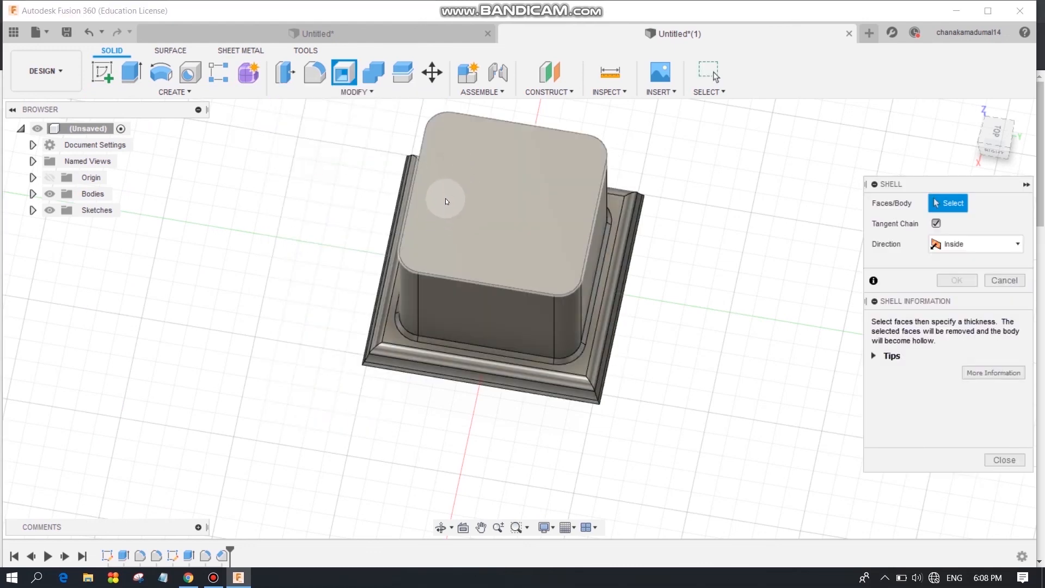
left_click(466, 192)
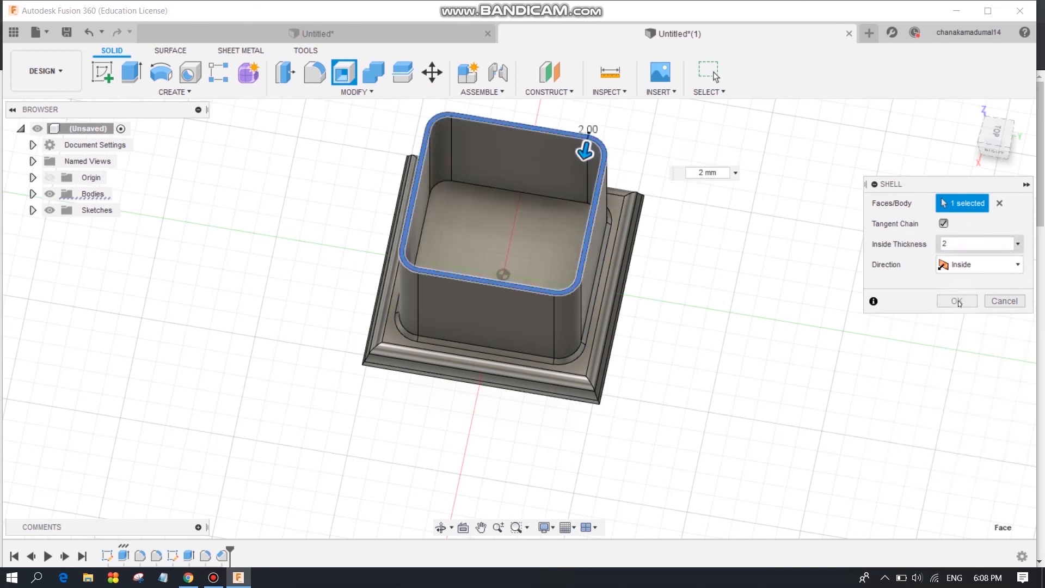
left_click(969, 308)
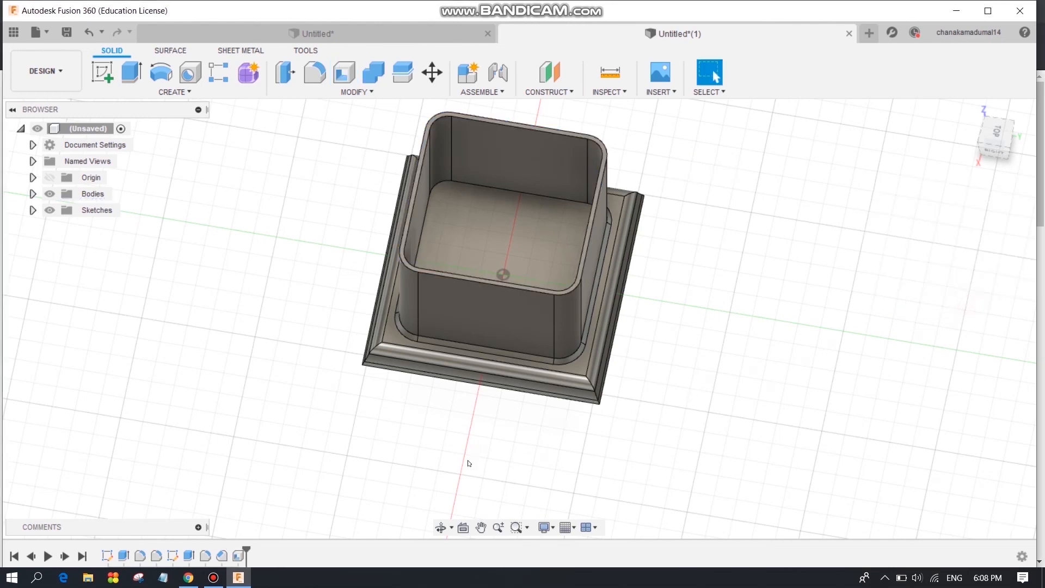
Try to delete the bottom face of the base plate
left_click(439, 527)
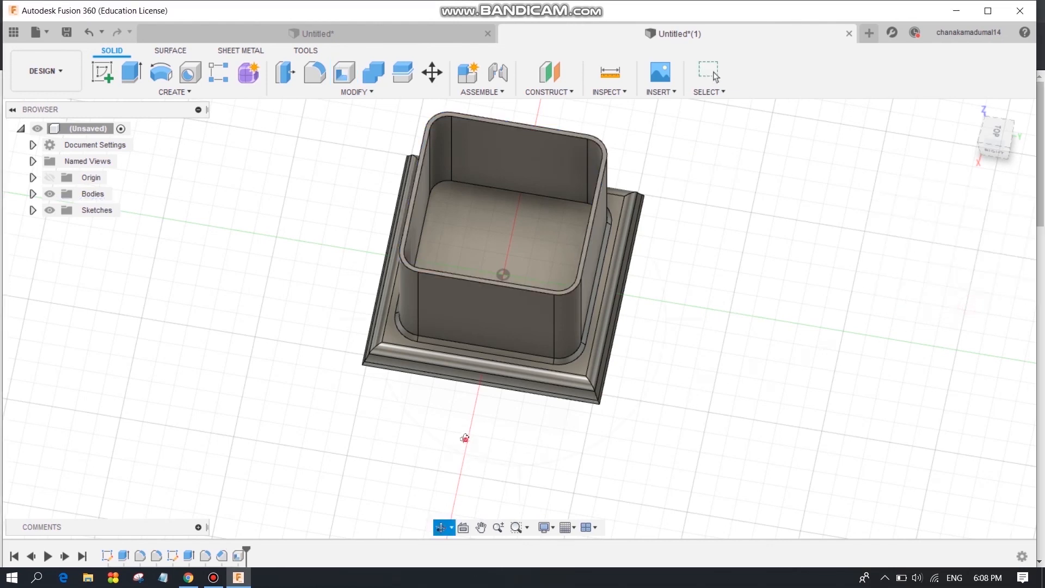
left_click_drag(467, 438, 541, 326)
right_click(471, 383)
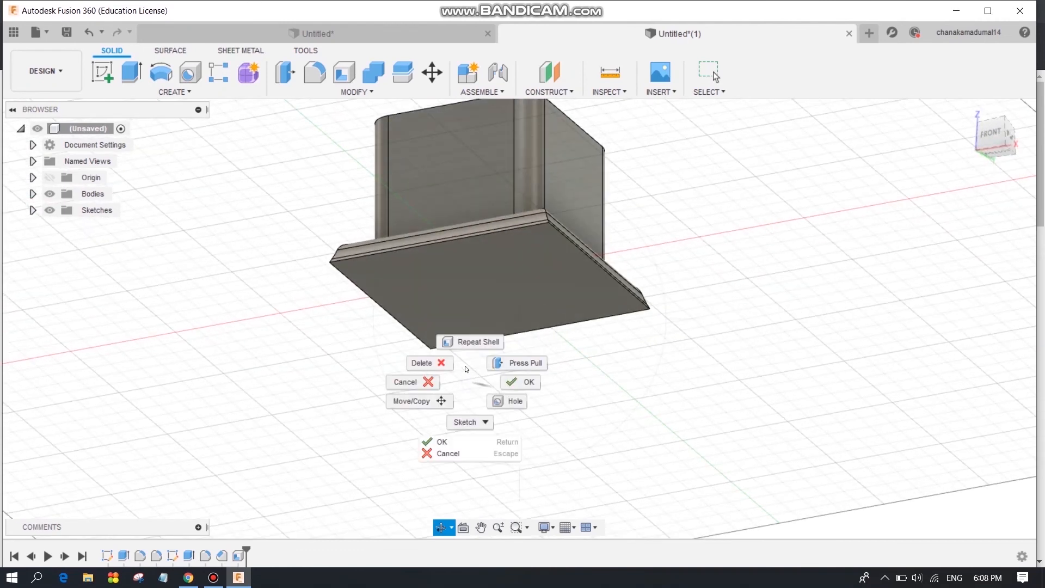
left_click(402, 380)
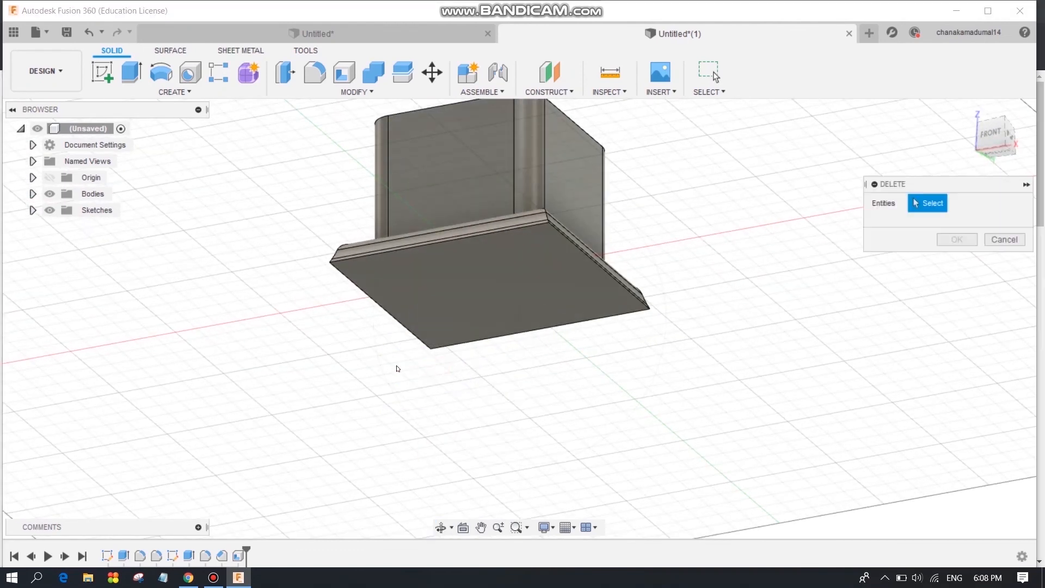
left_click(465, 306)
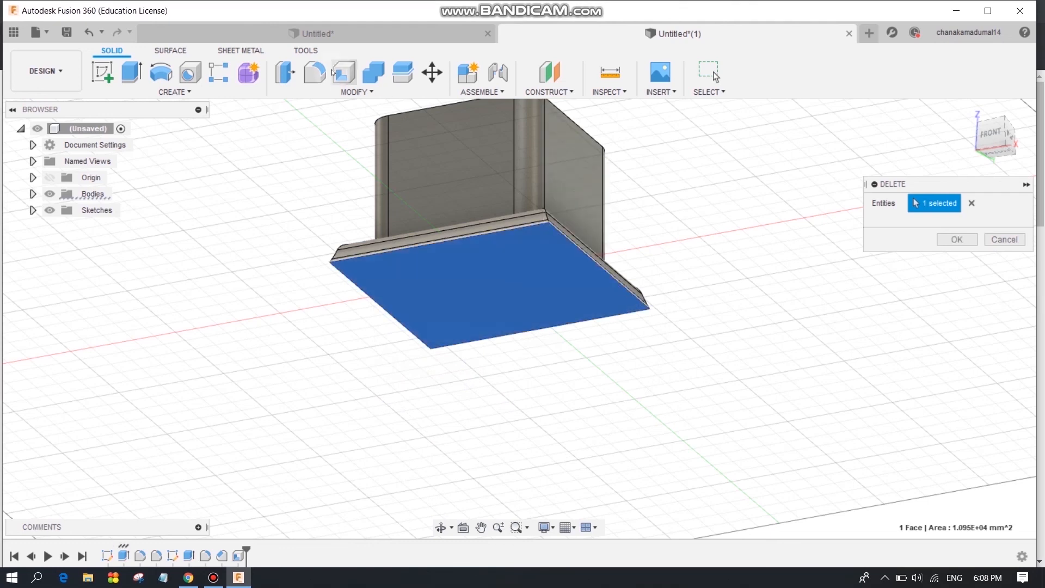
left_click(325, 92)
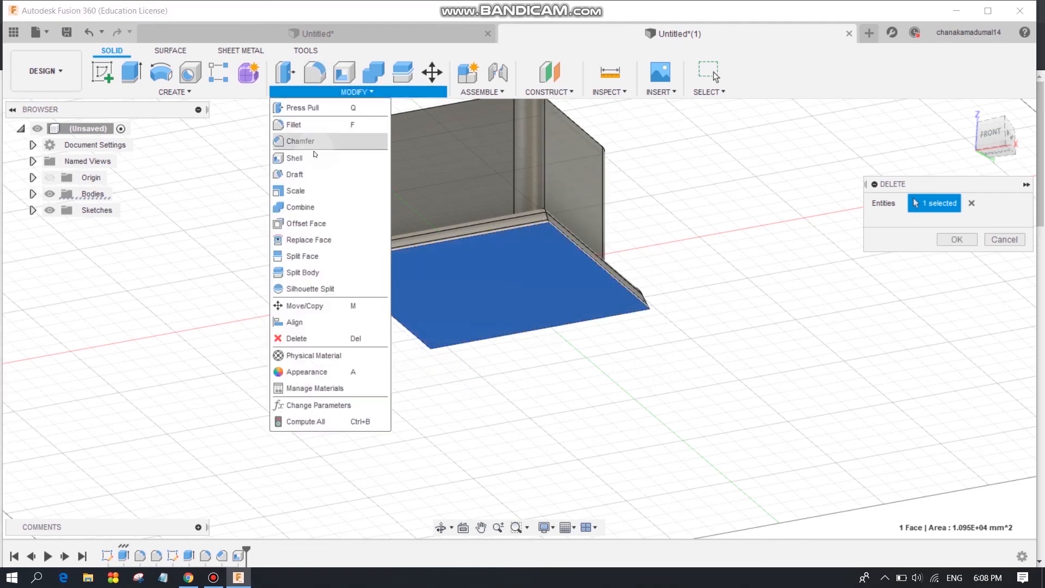
left_click(314, 157)
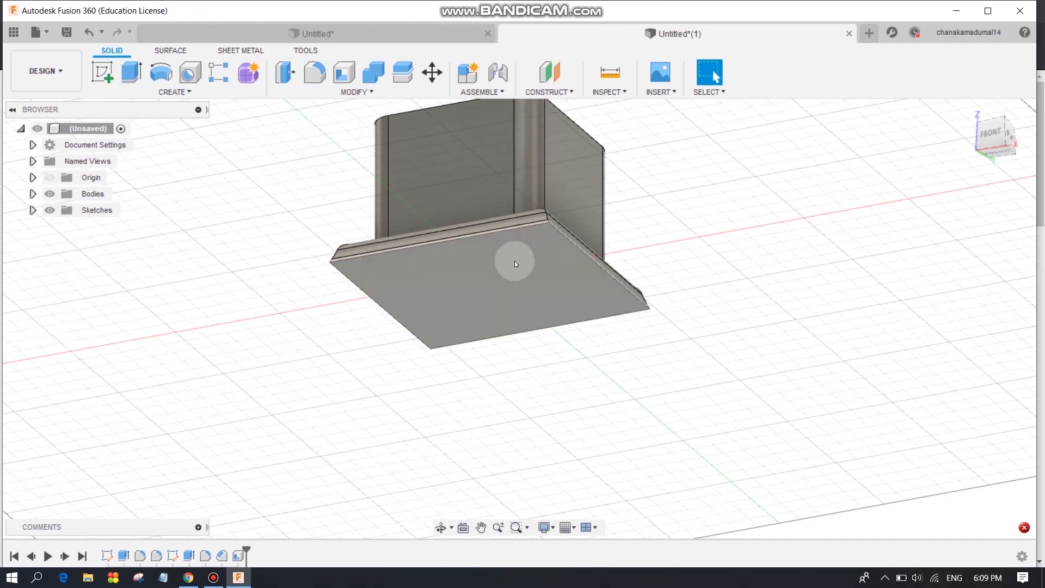
Check the error details of the face deletion and start a sketch on the base plate's bottom face
left_click(503, 270)
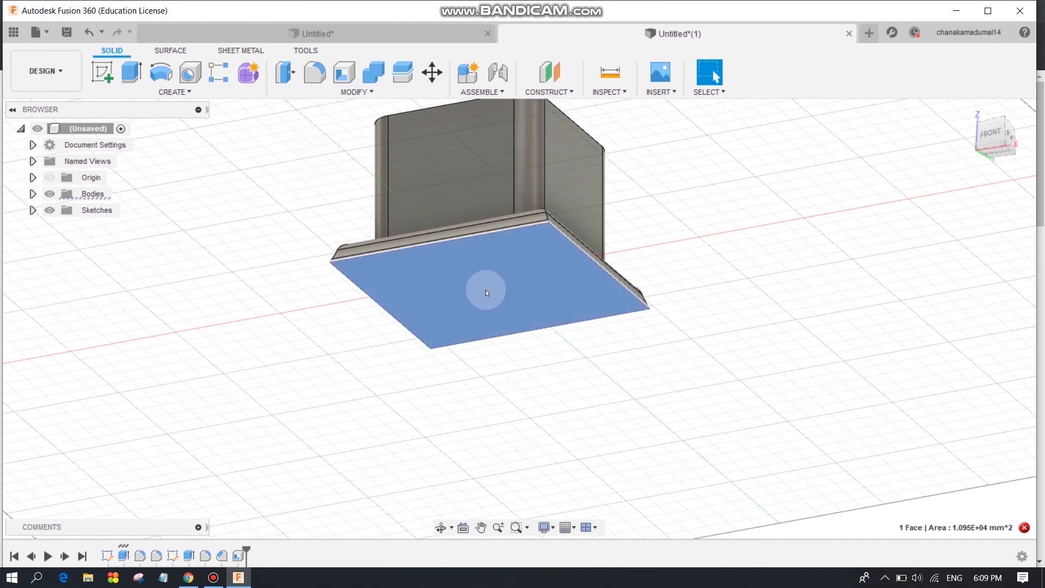
left_click(368, 91)
left_click(377, 361)
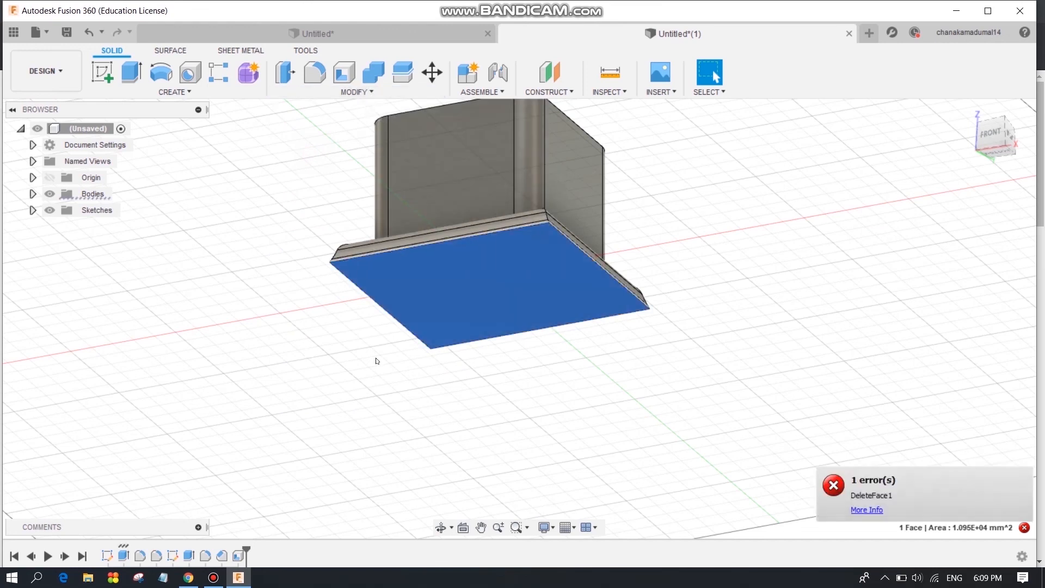
left_click(1024, 528)
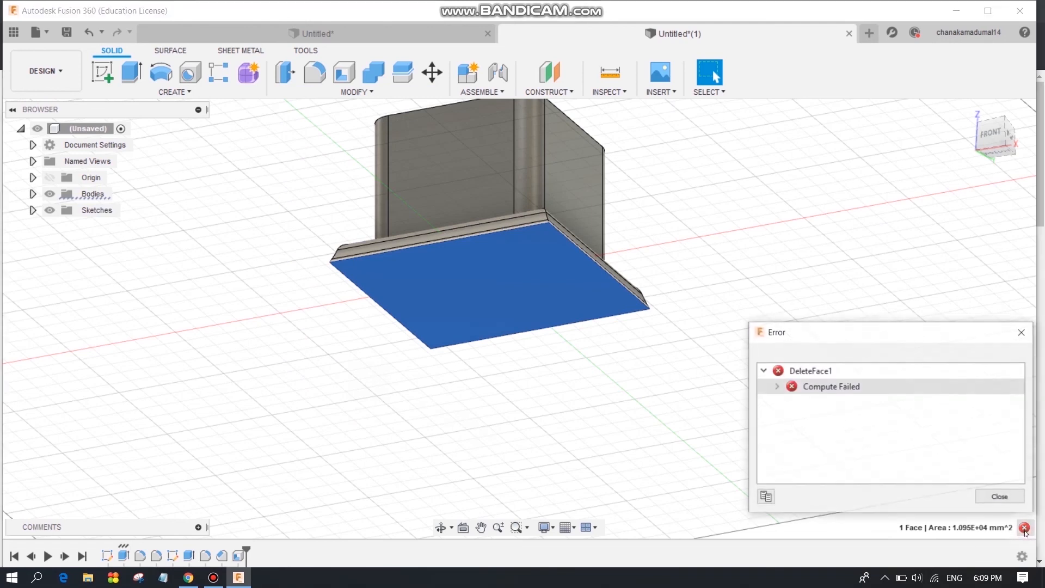
left_click(1028, 340)
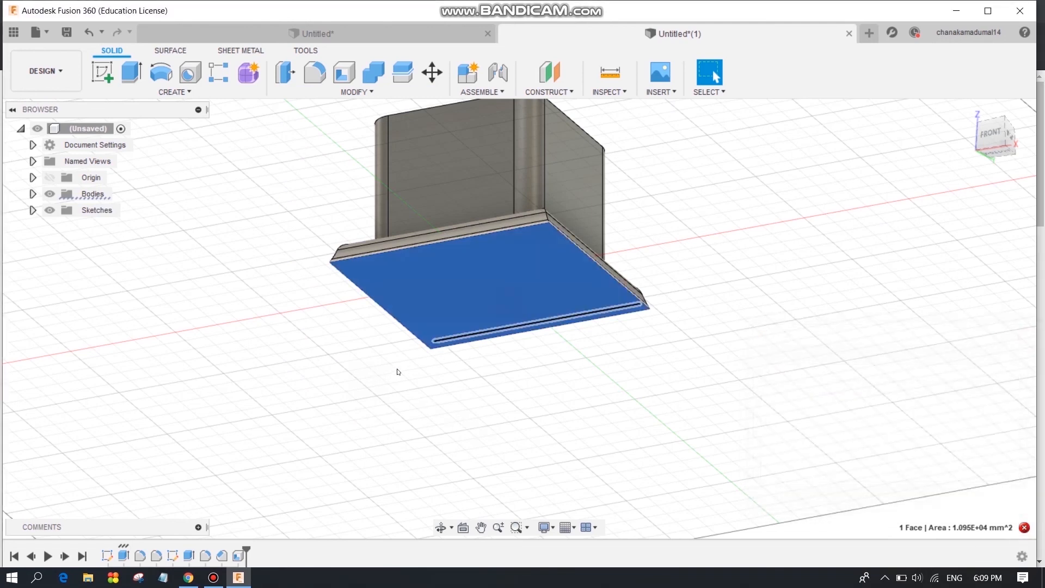
left_click(109, 79)
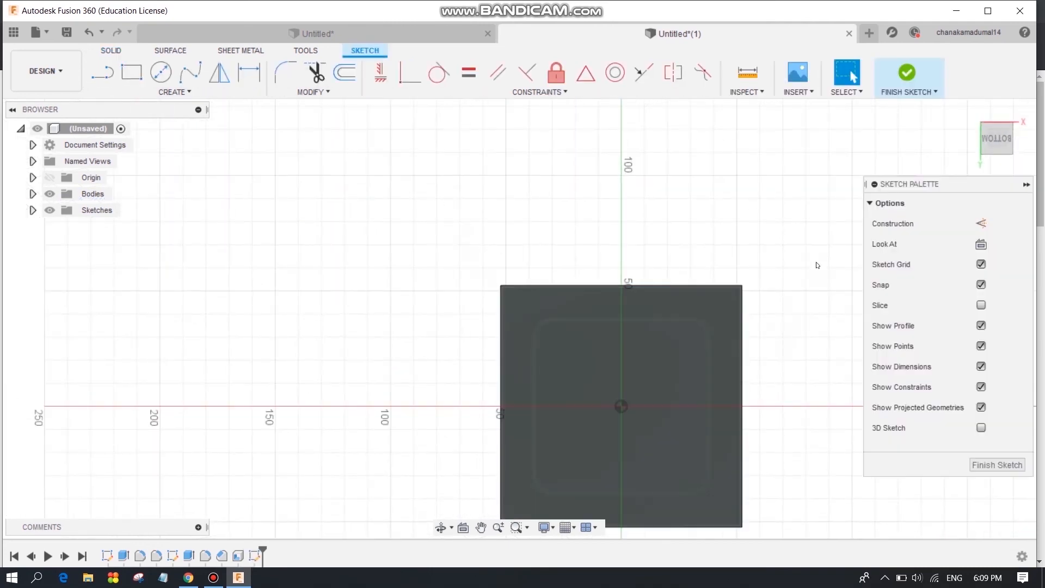
Shell the body through the base plate's bottom face with a 1 mm inside thickness
left_click(970, 111)
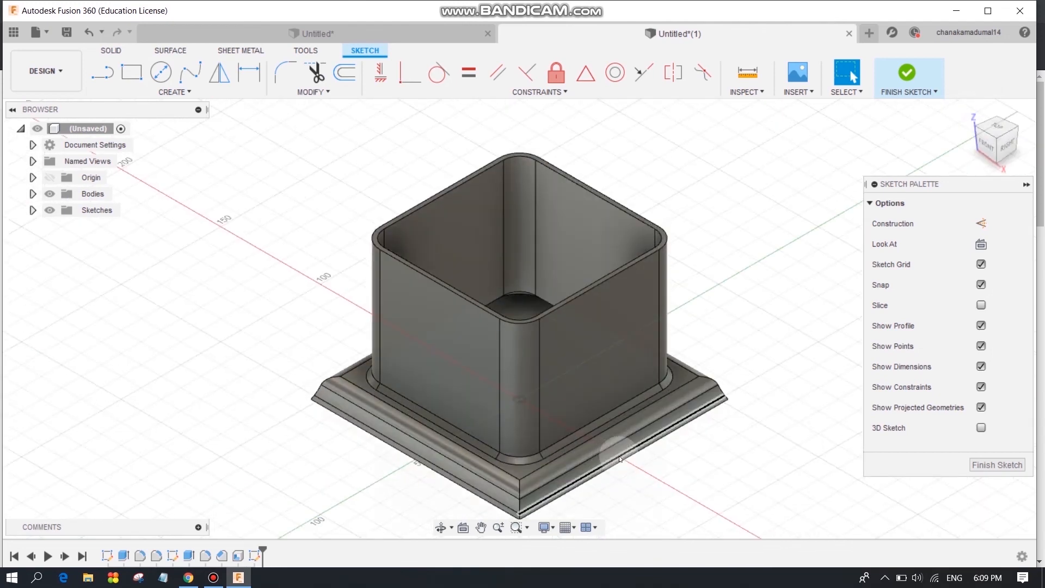
middle_click_drag(649, 453, 654, 423)
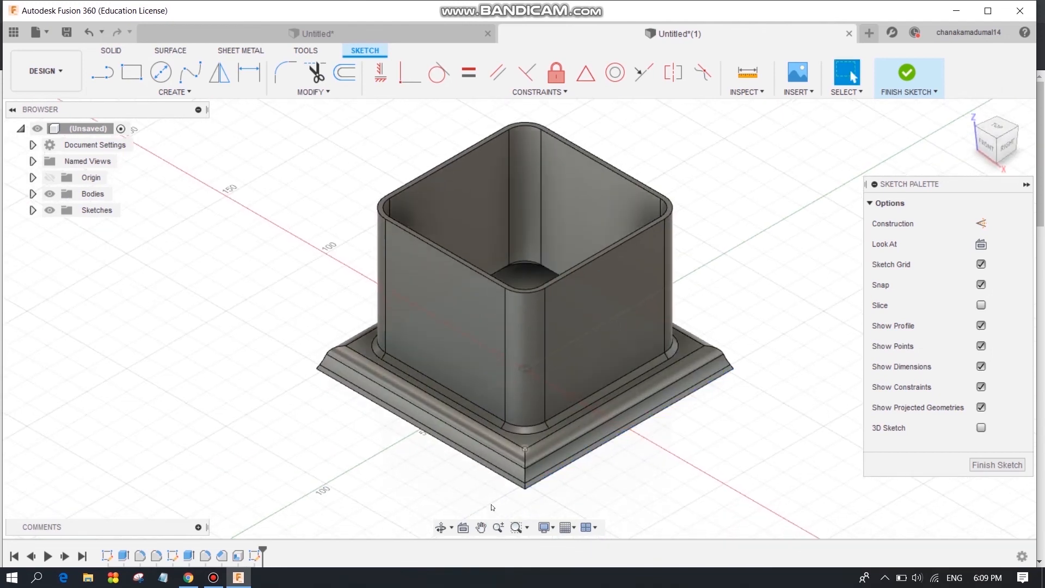
left_click(441, 528)
left_click_drag(448, 471, 440, 403)
right_click(303, 325)
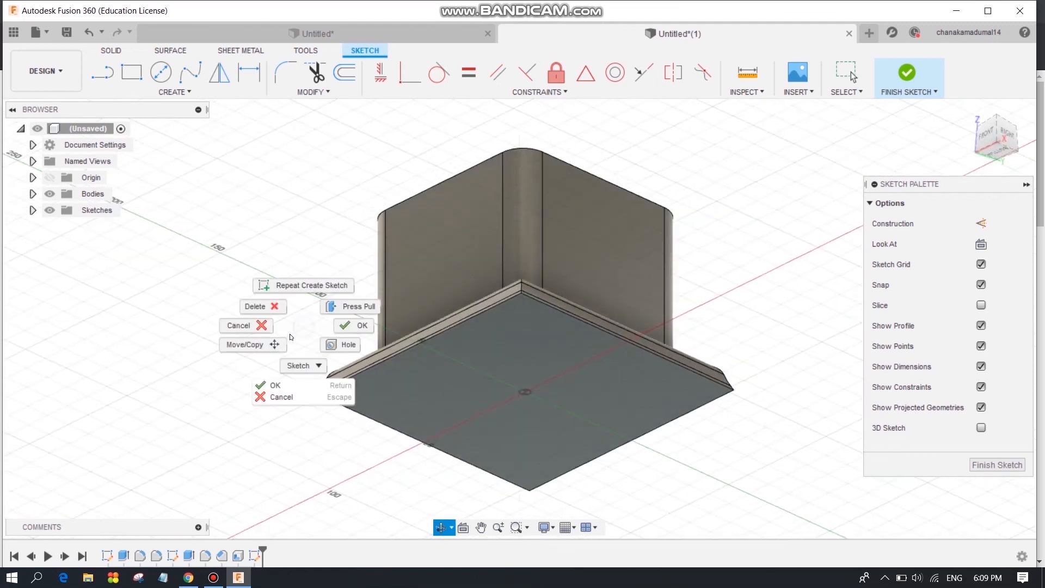
left_click(251, 326)
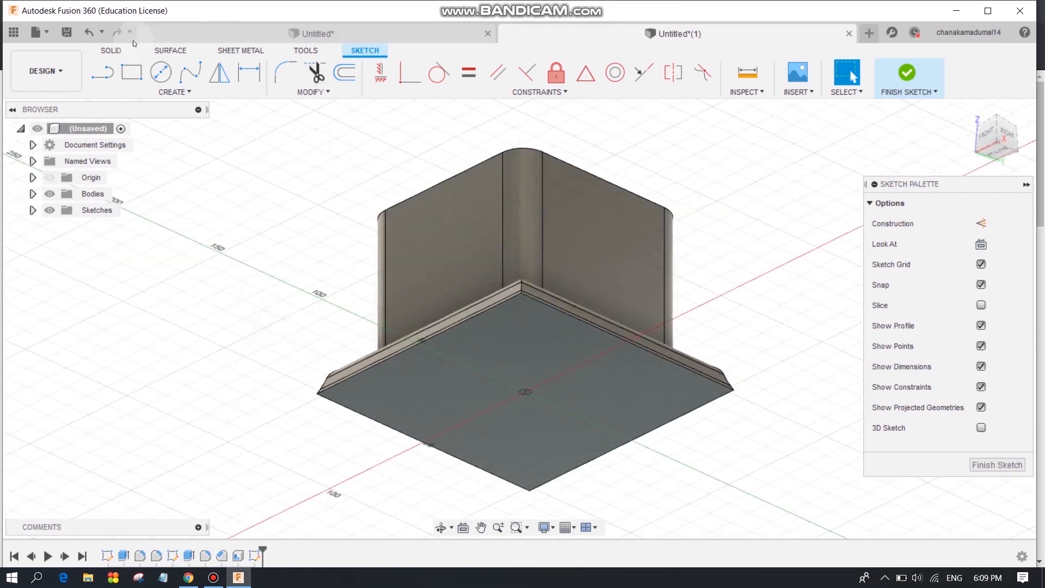
left_click(111, 50)
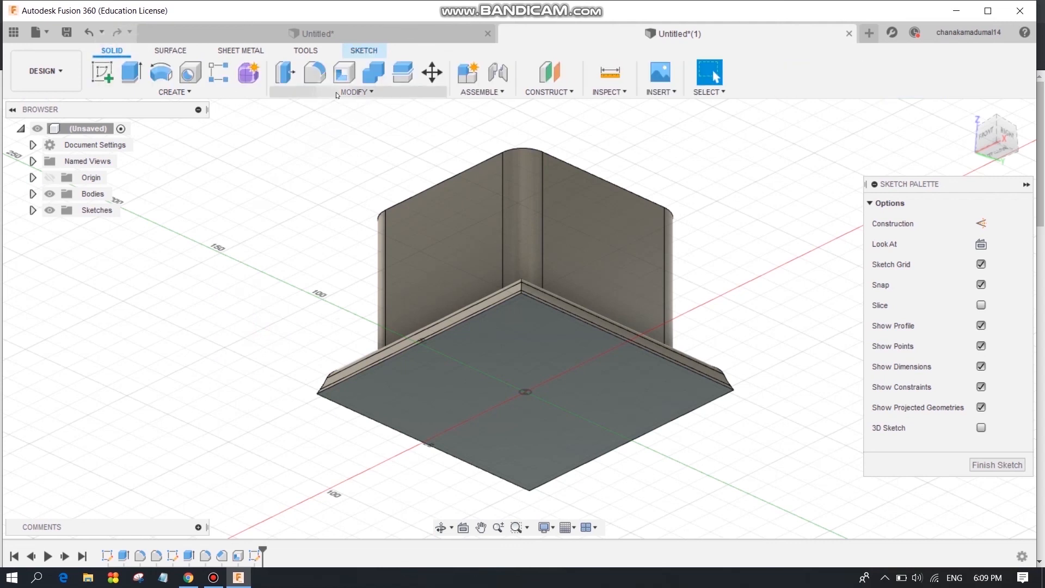
left_click(355, 92)
left_click(319, 162)
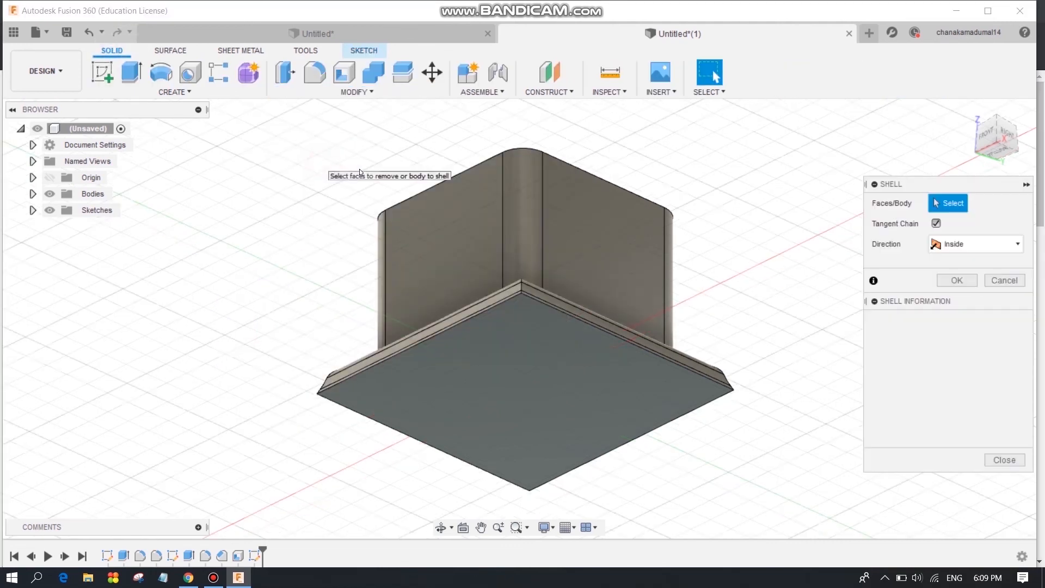
left_click(527, 370)
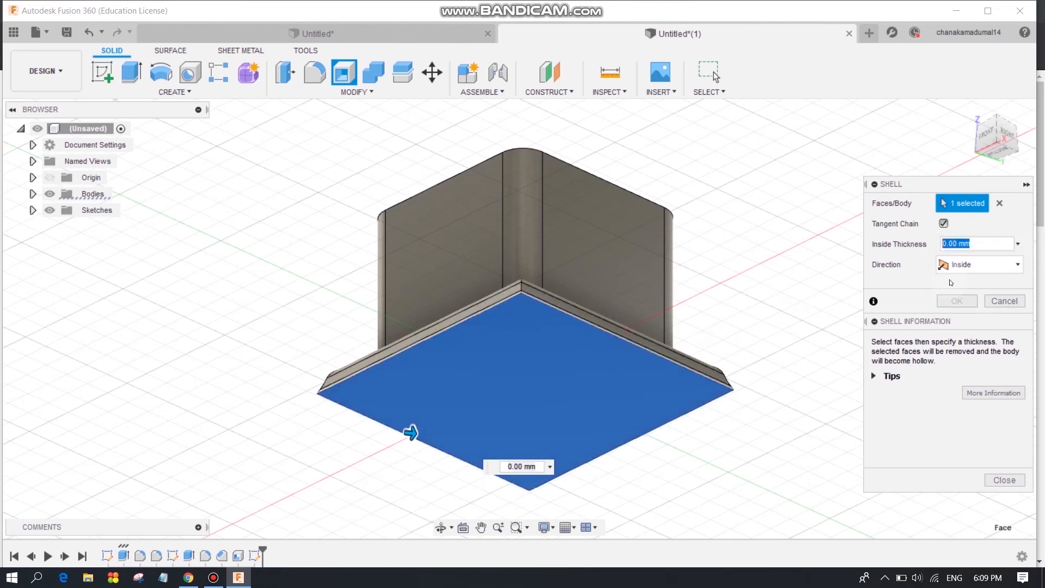
type("1.5")
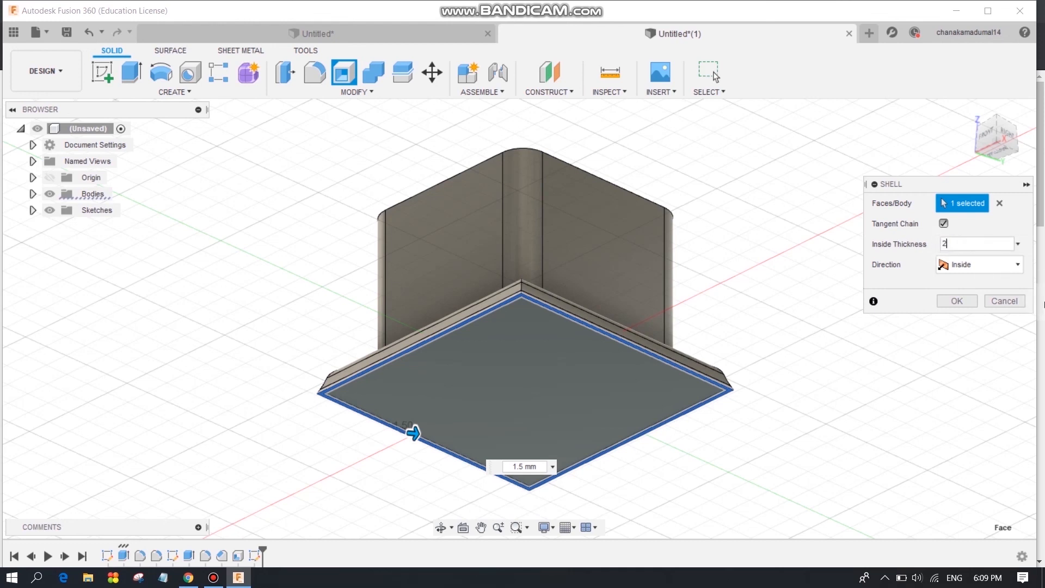
left_click(965, 245)
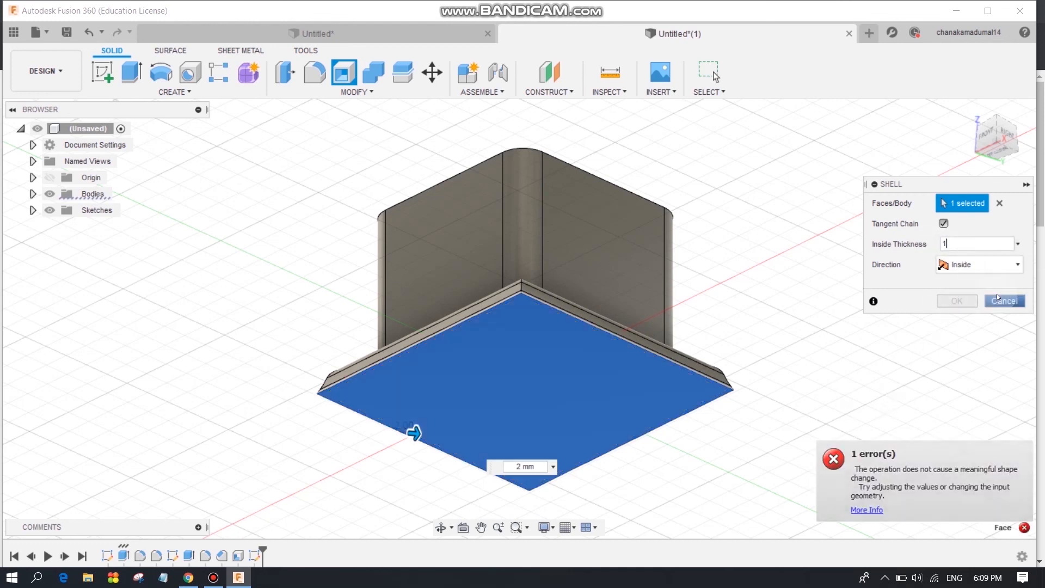
type("1")
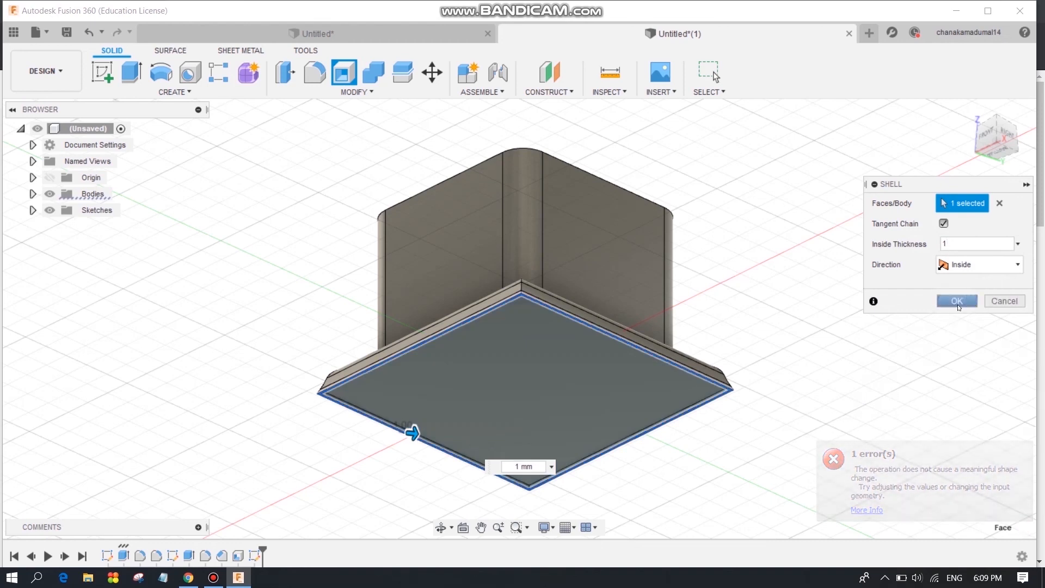
left_click(956, 304)
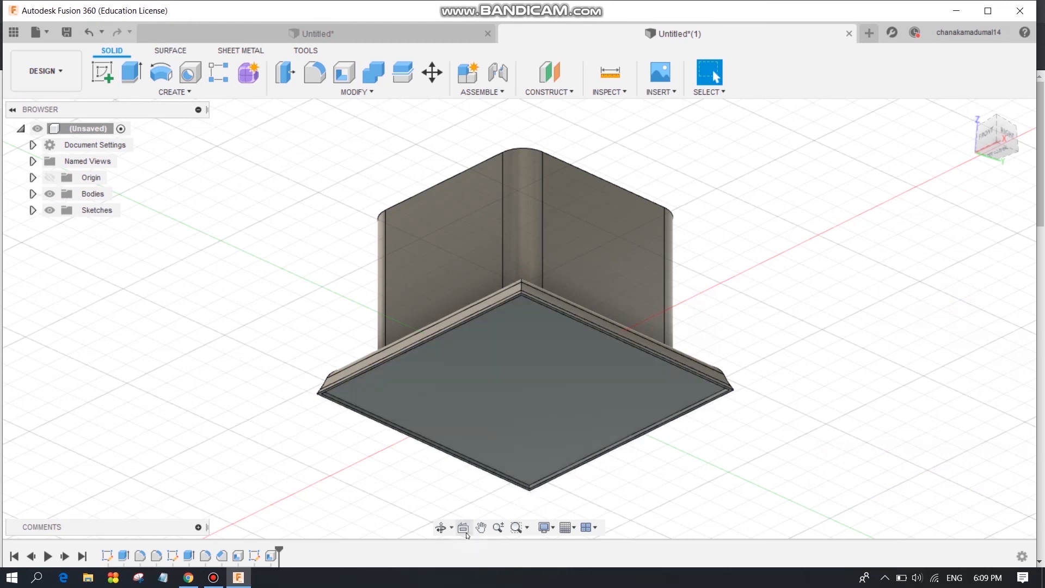
Start a sketch on the flat outer face of the container's back wall
left_click(441, 528)
left_click_drag(542, 423, 333, 357)
right_click(264, 337)
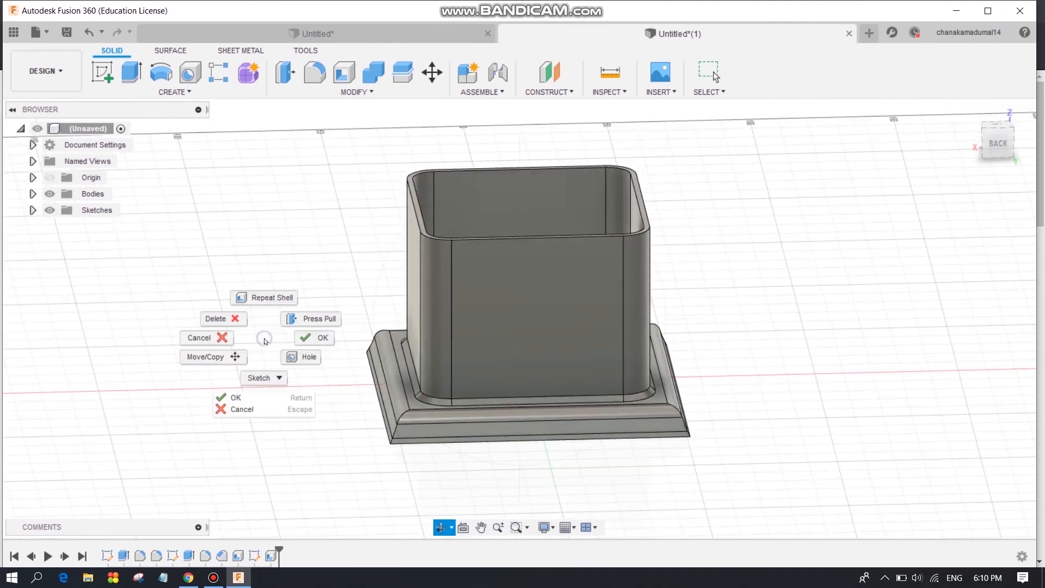
left_click(218, 337)
left_click(573, 302)
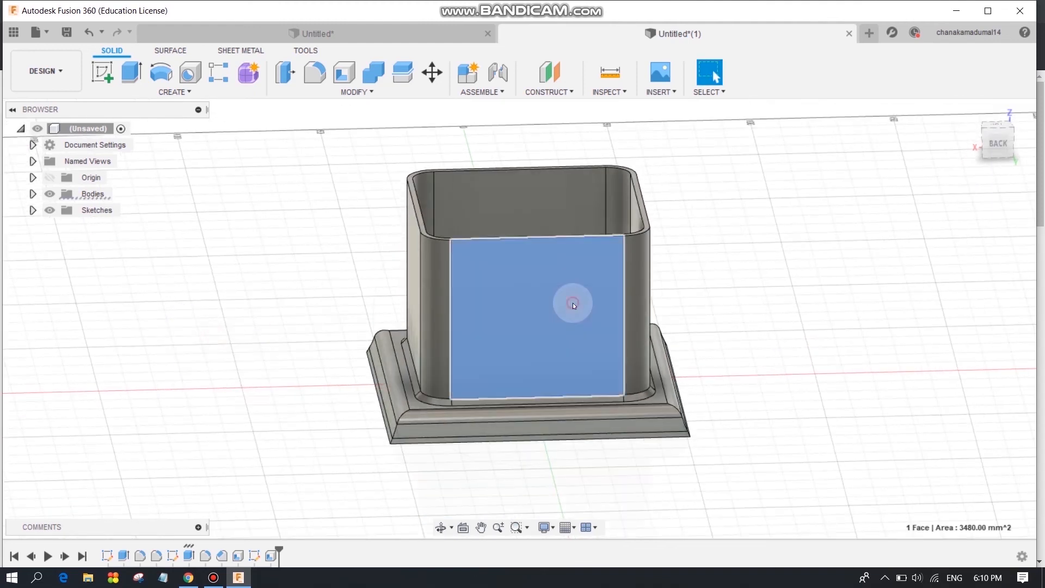
left_click(102, 80)
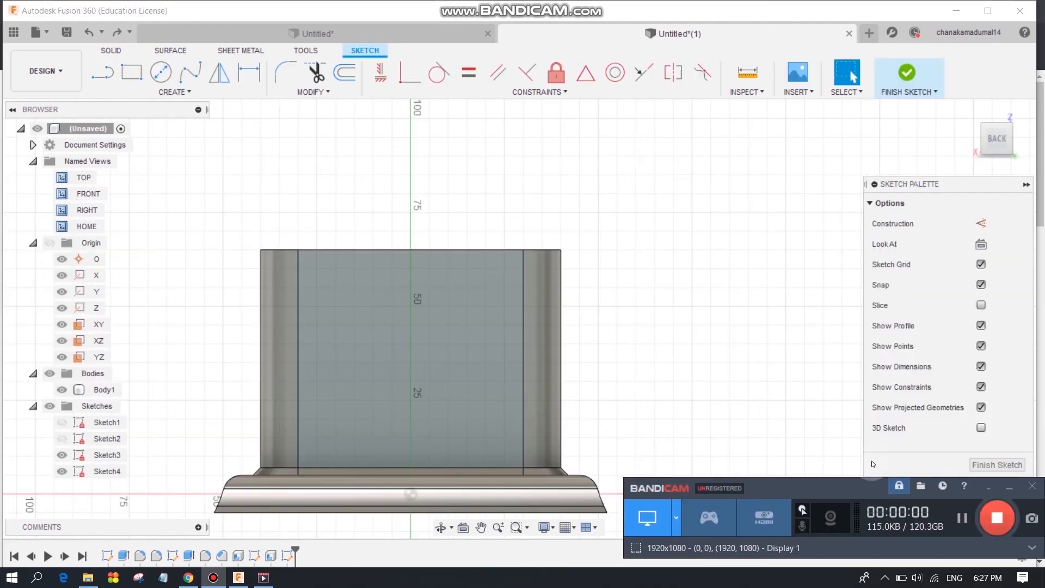
Draw a center rectangle about 54 mm wide and 6 mm high, centered on the vertical axis near the wall's upper edge
left_click(131, 71)
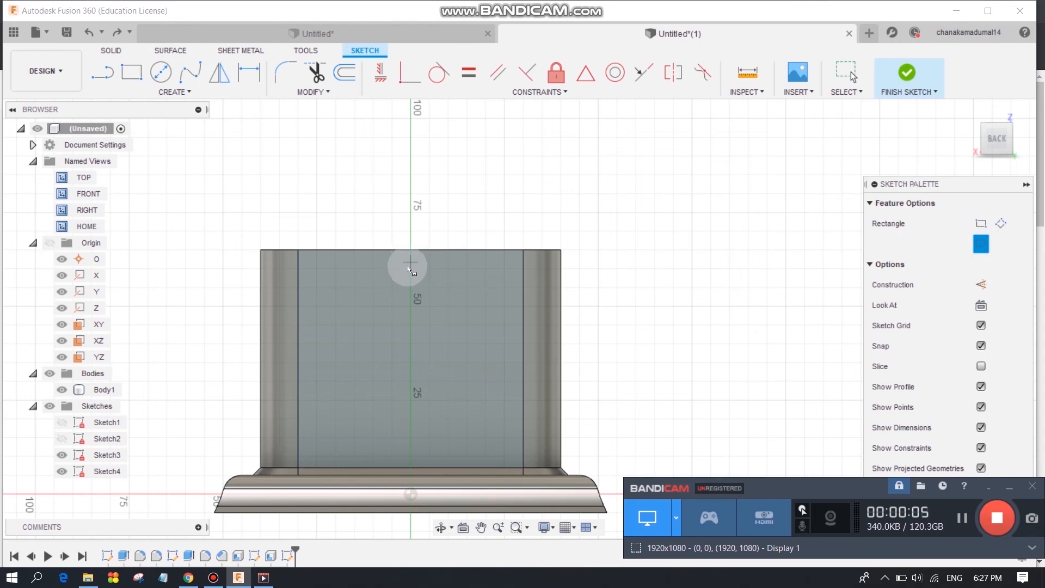
left_click(410, 270)
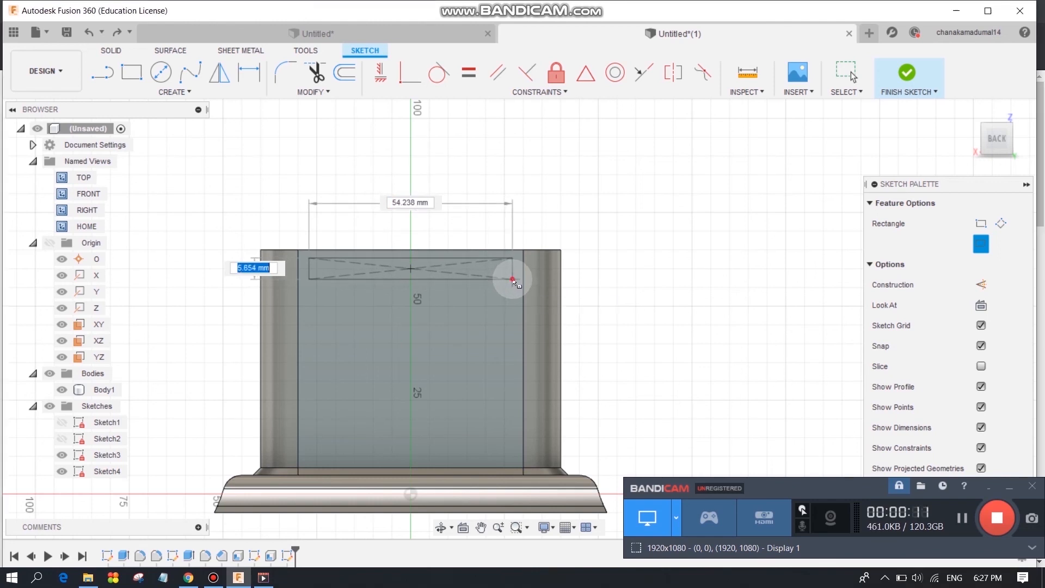
left_click(512, 281)
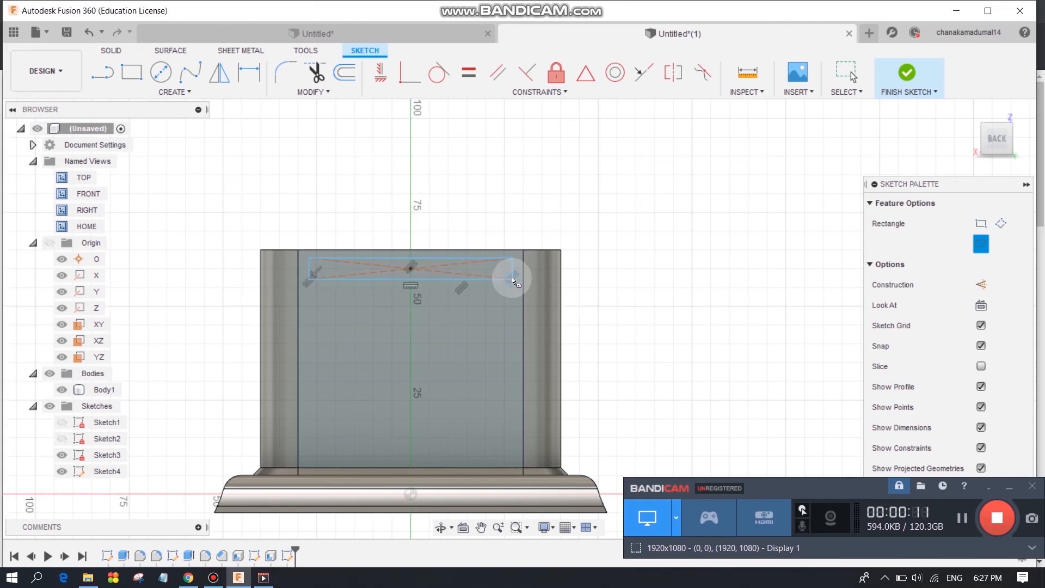
Dimension the rectangle to a height of 5 mm and a width of 55 mm
left_click(258, 74)
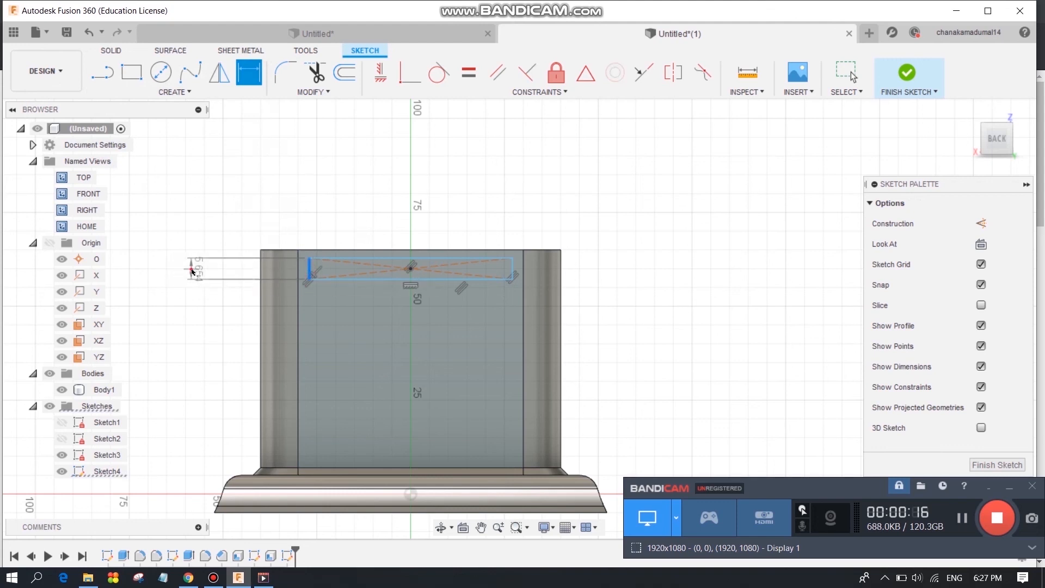
type("5")
key("Return")
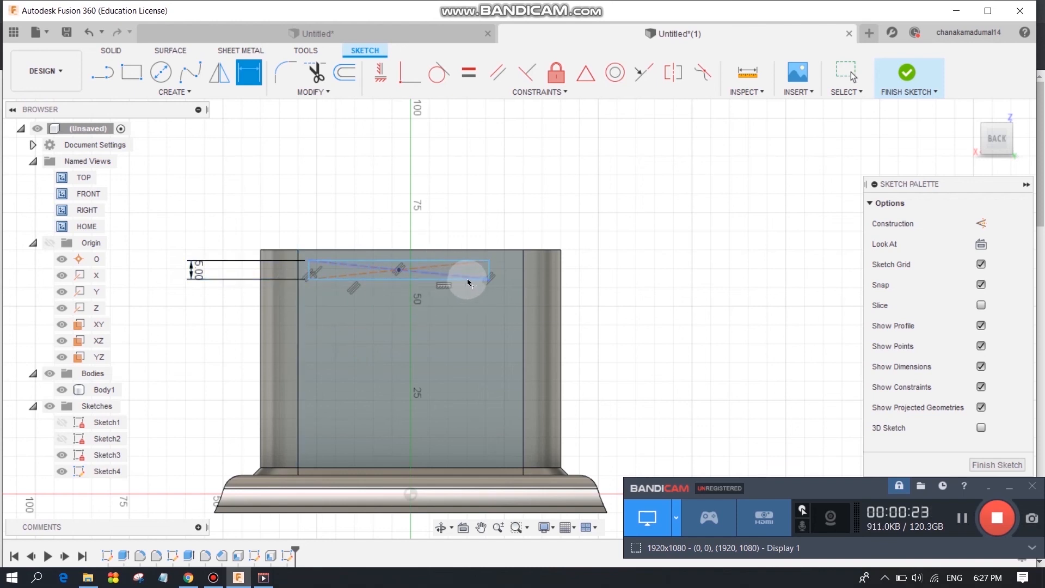
left_click(463, 284)
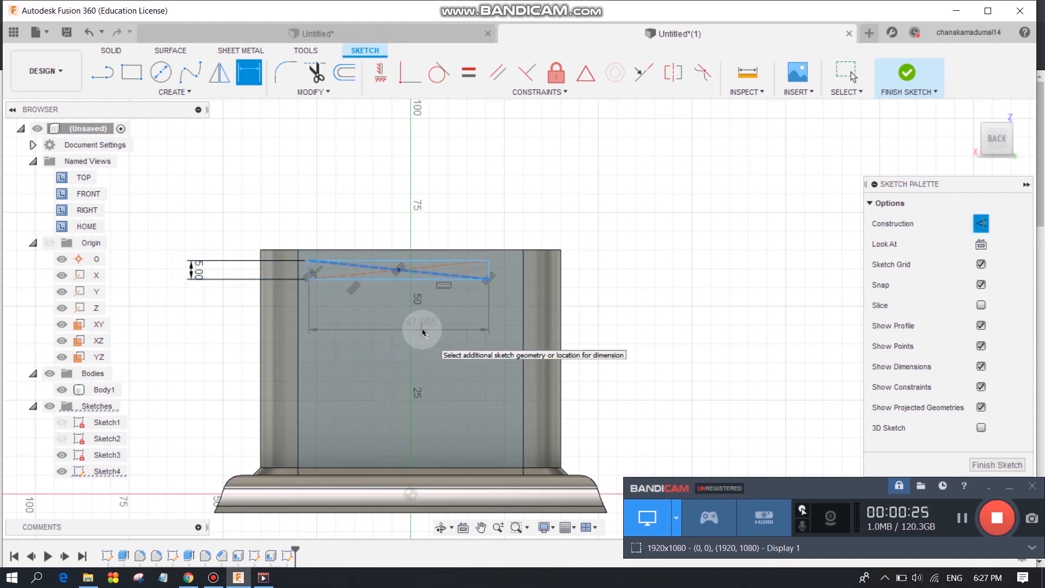
left_click(420, 332)
type("55")
key("Return")
Dimension the rectangle's center point 25 mm from the left vertical edge of the flat wall face
left_click(379, 268)
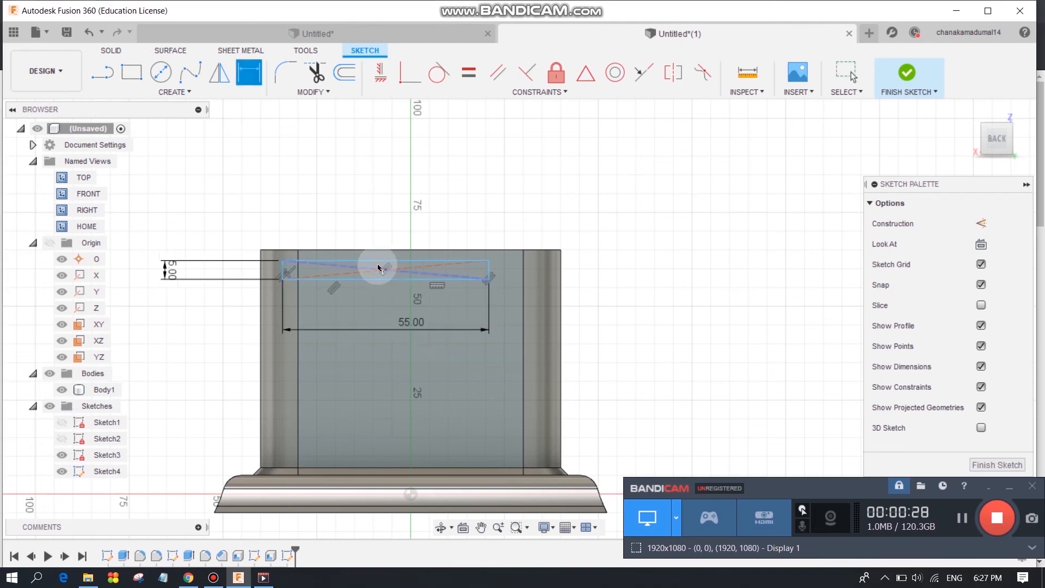
left_click(385, 270)
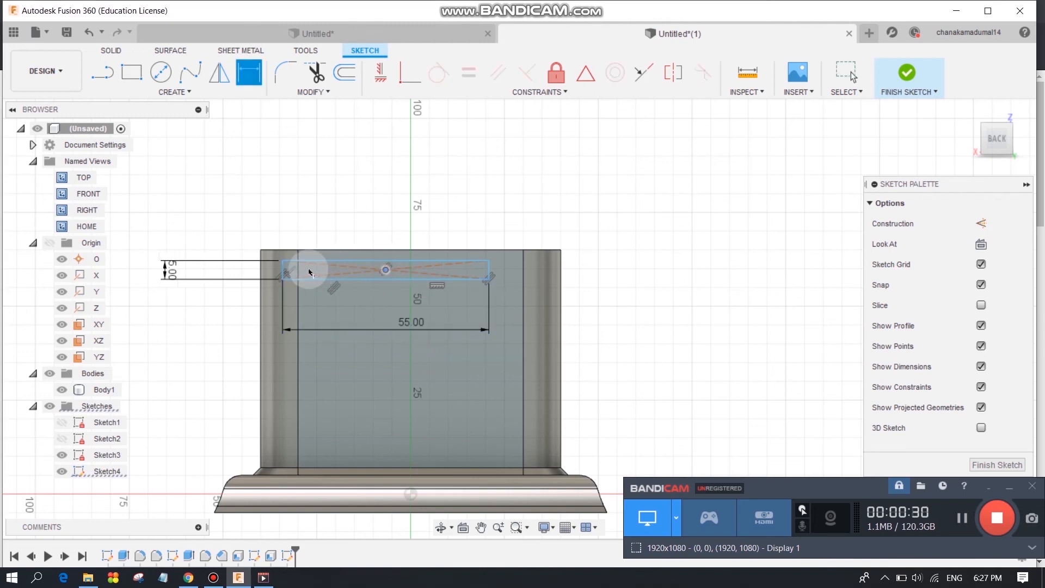
left_click(298, 272)
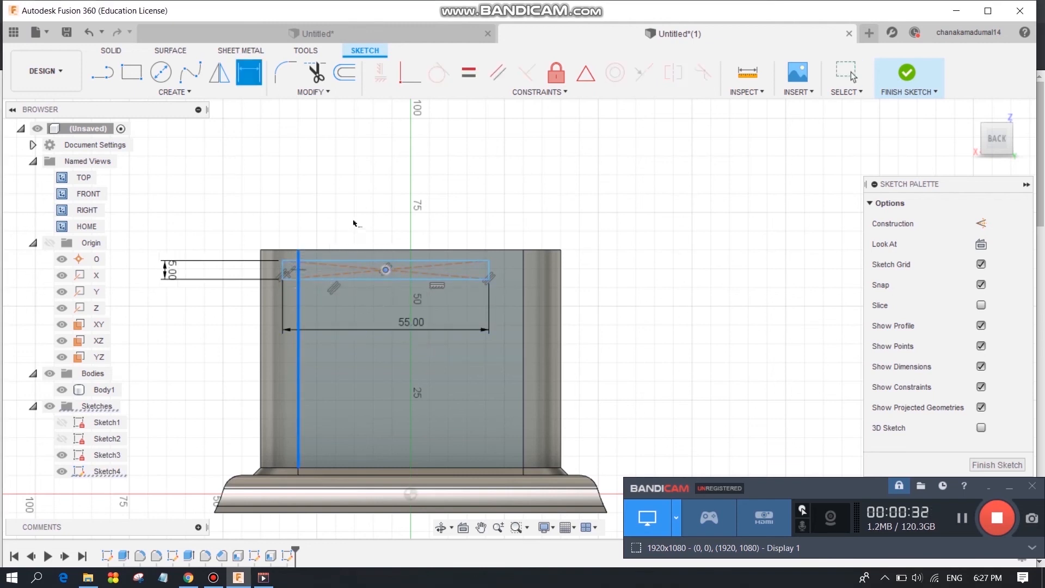
left_click(351, 216)
type("25")
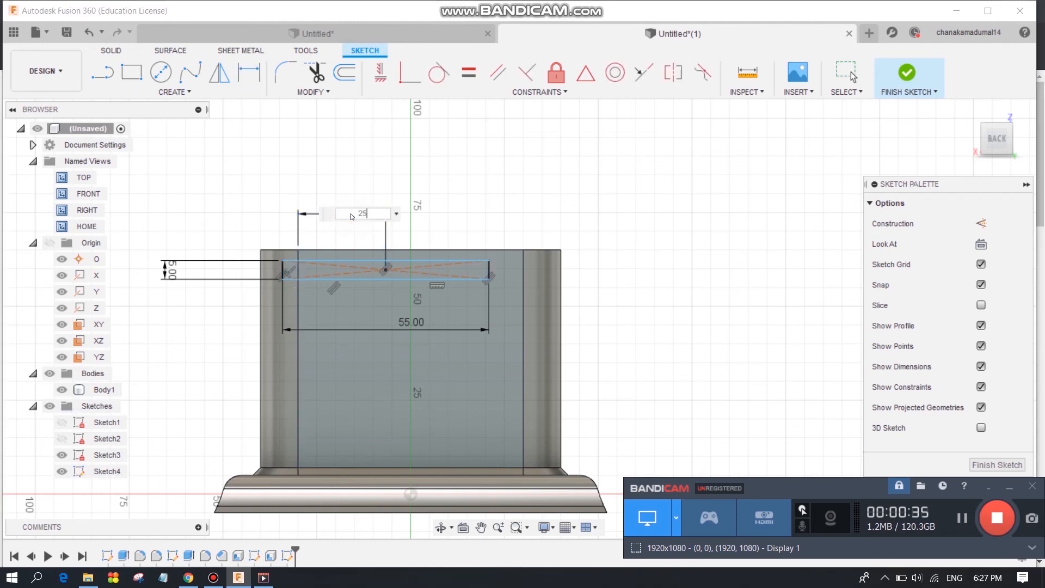
key("Return")
left_click(384, 272)
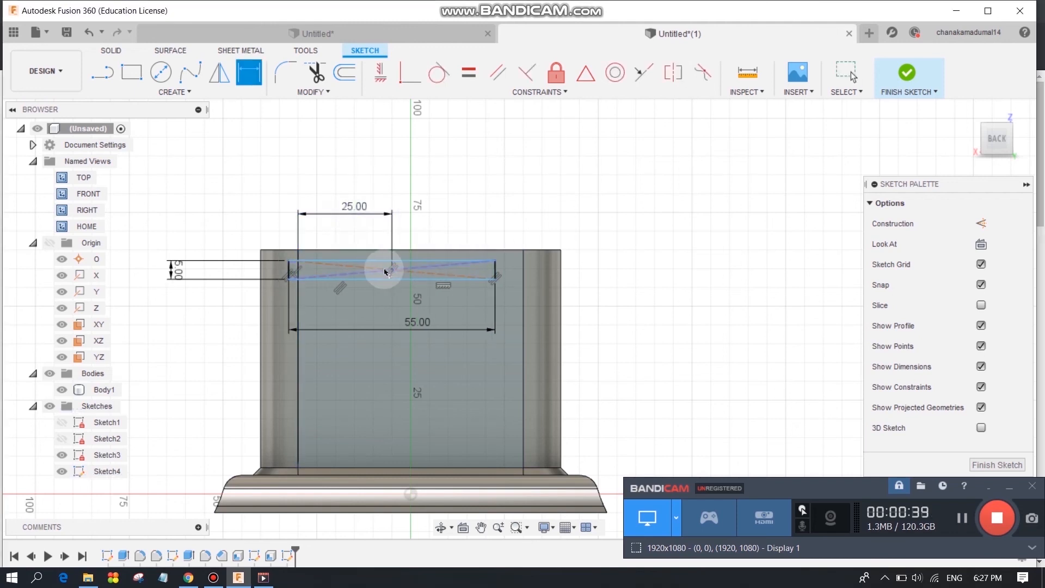
left_click(393, 271)
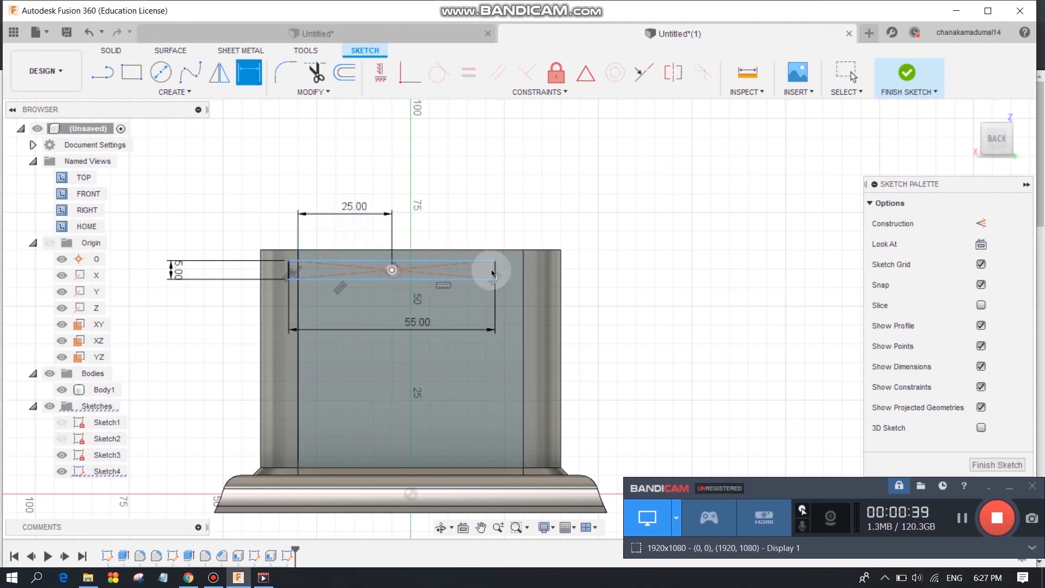
left_click(524, 277)
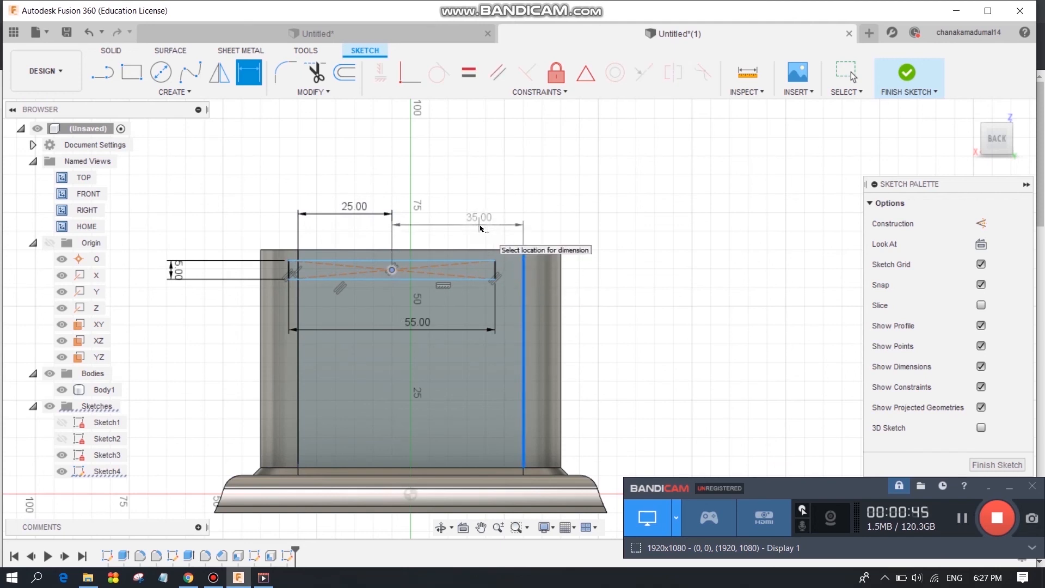
key("Escape")
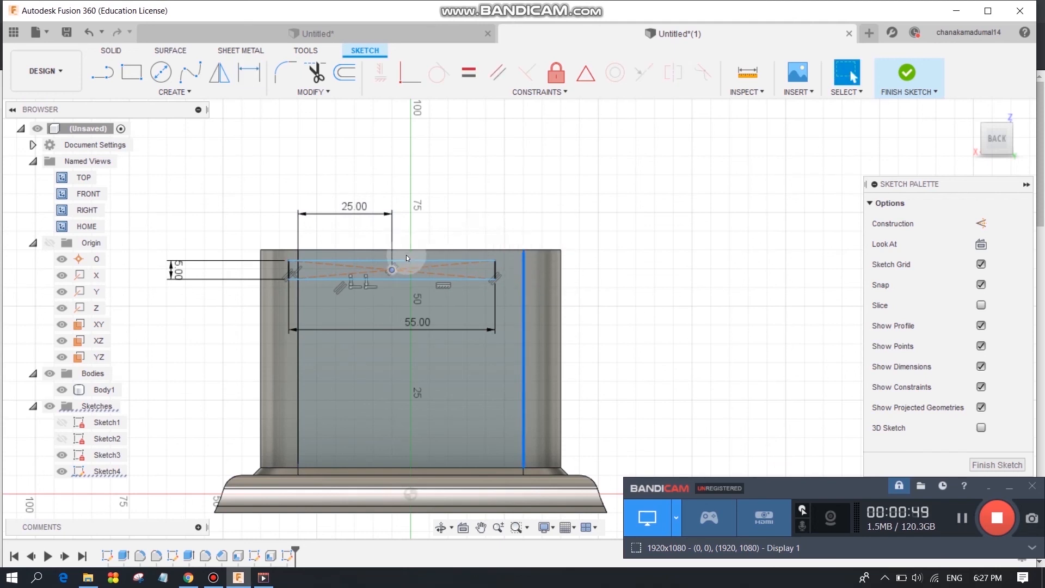
Set the distance between the rectangle's center and the wall face's left edge to 30 mm
double_click(355, 208)
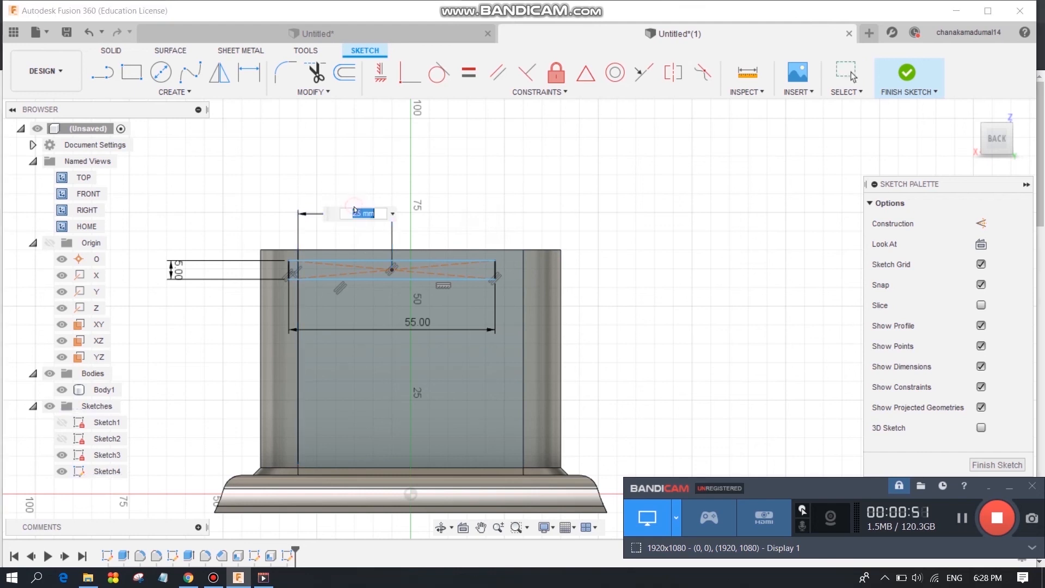
type("30")
key("Return")
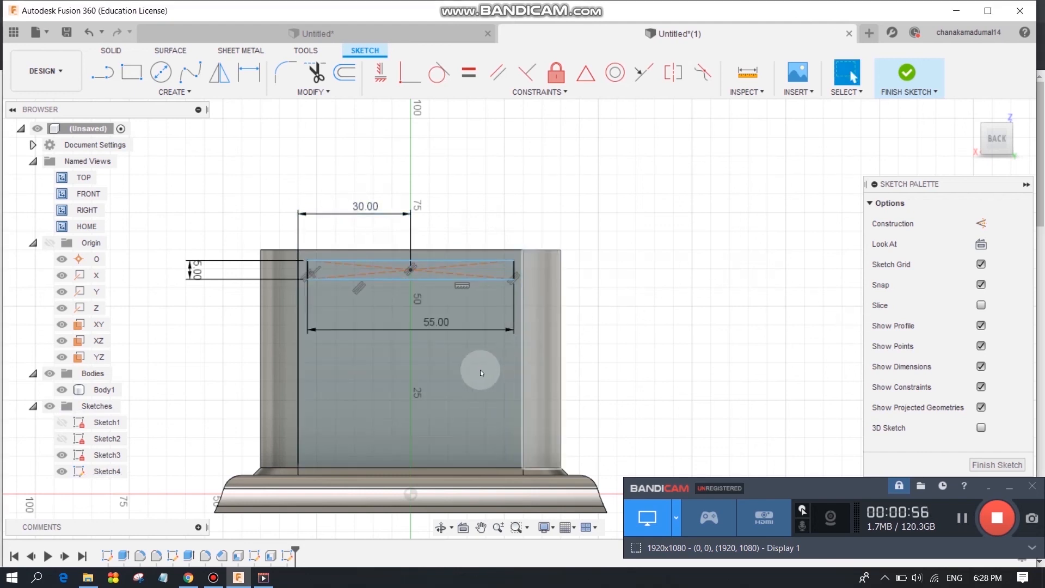
left_click(410, 271)
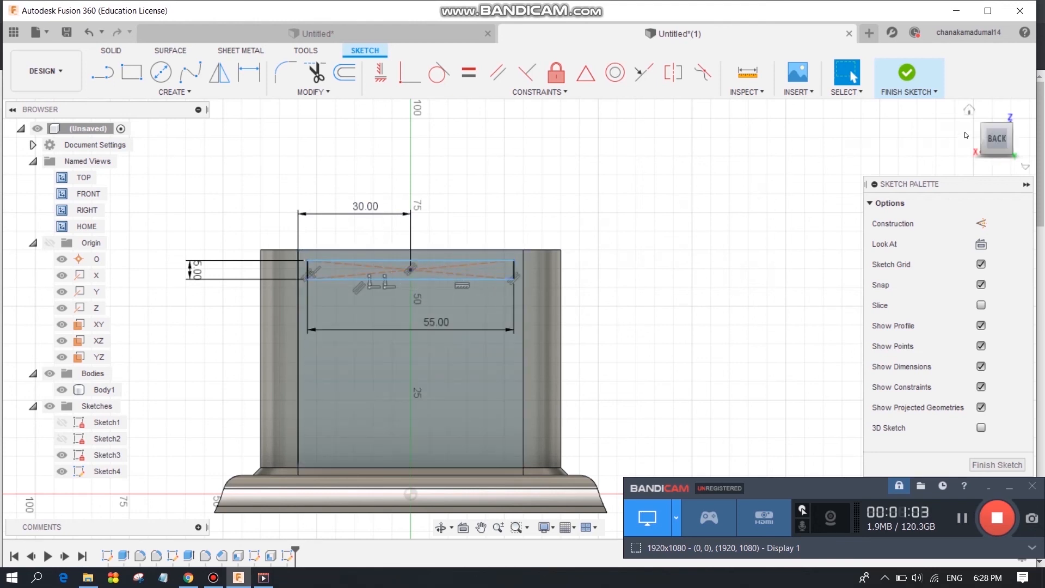
Try to extrude the 55 x 5 mm rectangle 30 mm inward as a cut with a 20-degree taper angle
left_click(117, 51)
left_click(130, 73)
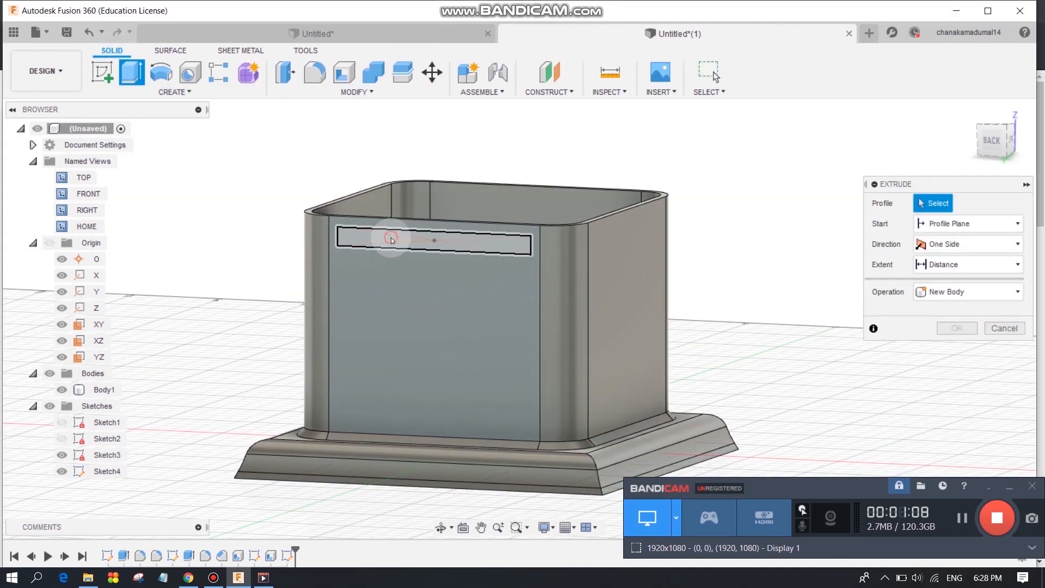
left_click(402, 233)
left_click_drag(428, 241, 473, 223)
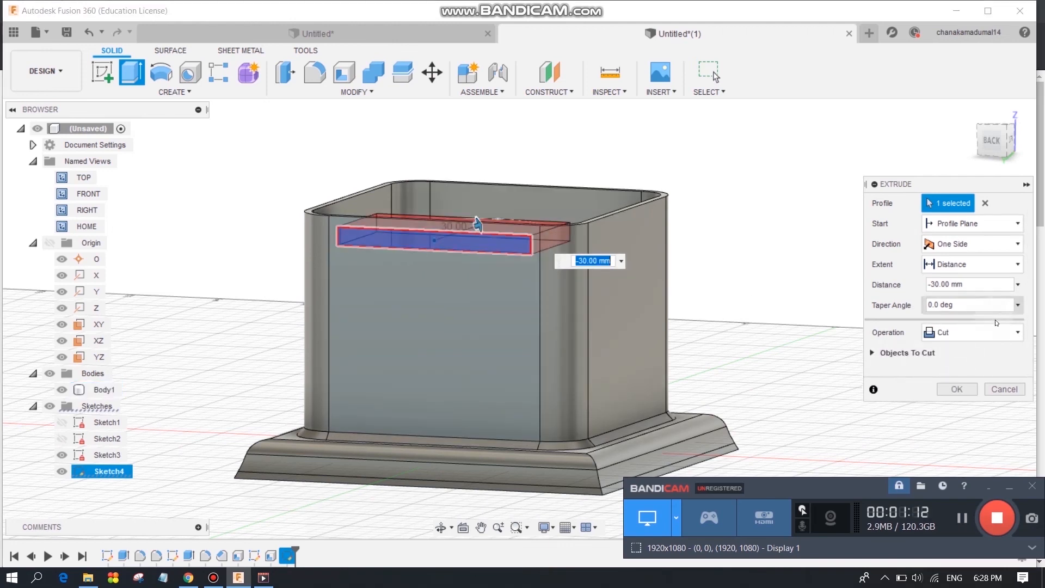
left_click(1018, 332)
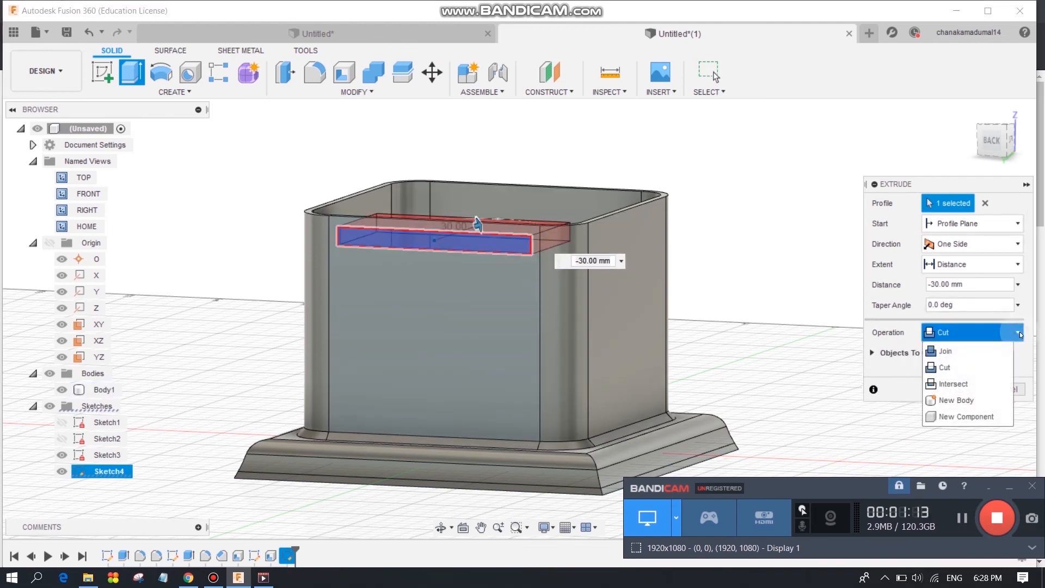
left_click(992, 307)
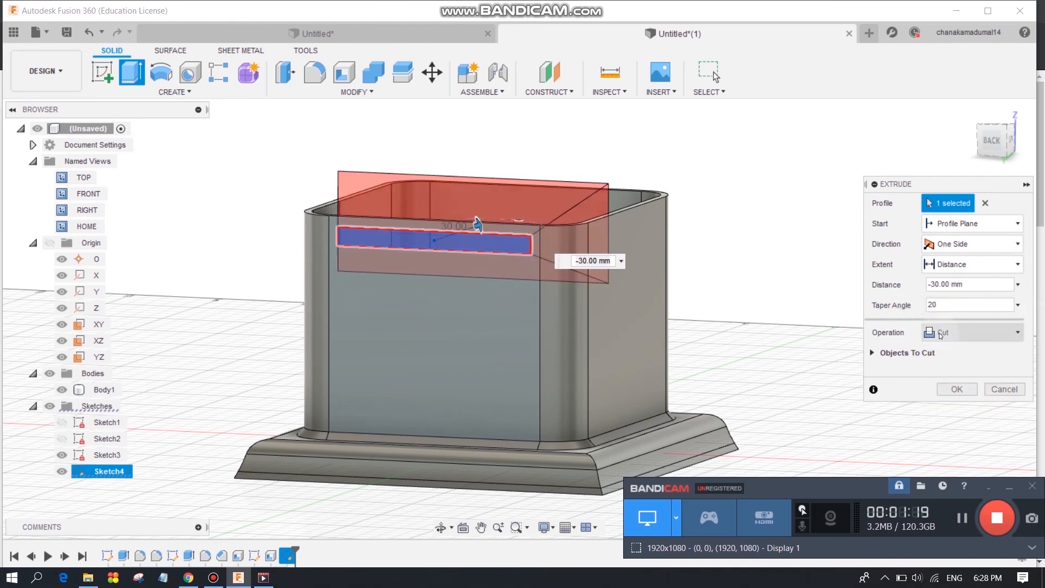
left_click(442, 534)
left_click_drag(490, 377, 325, 427)
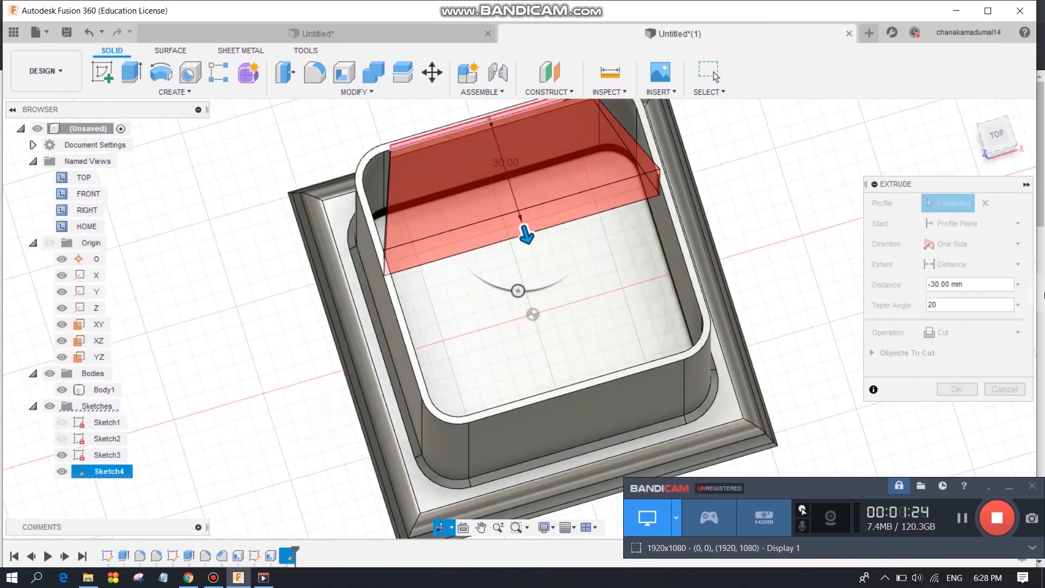
left_click(952, 304)
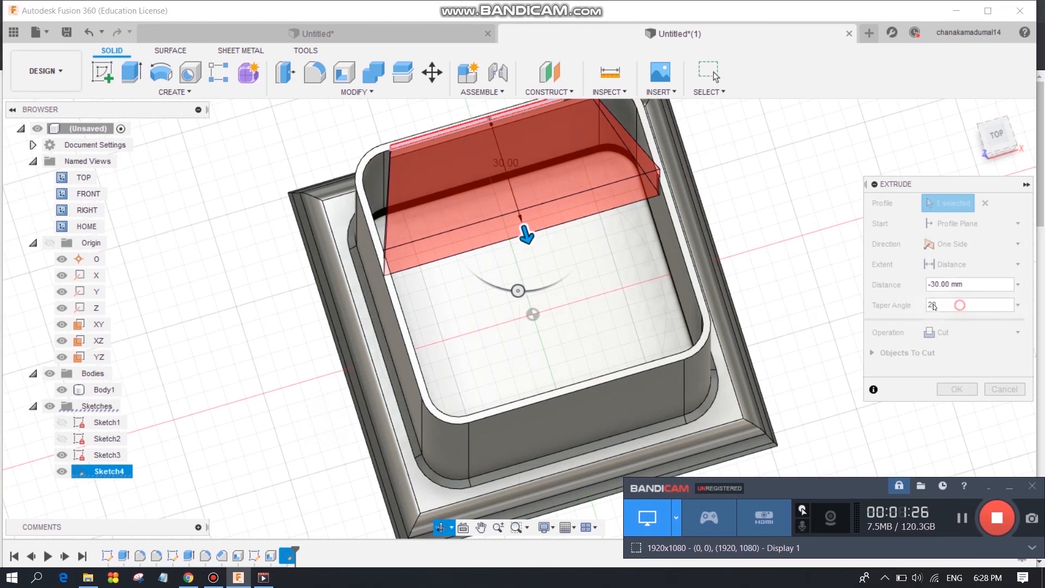
scroll(675, 316, "down", 1)
middle_click_drag(674, 311, 674, 298)
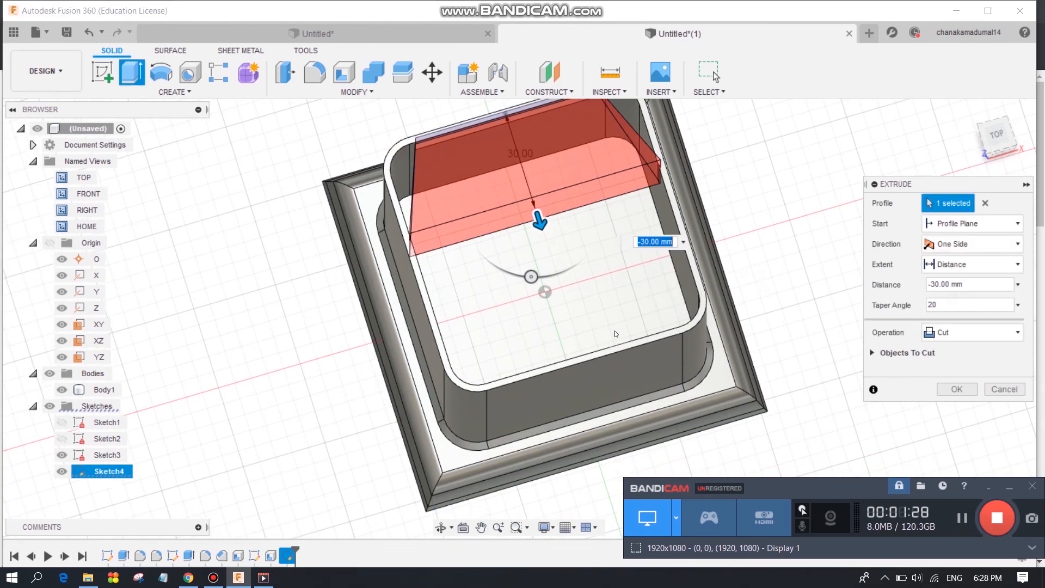
right_click(501, 301)
left_click(443, 302)
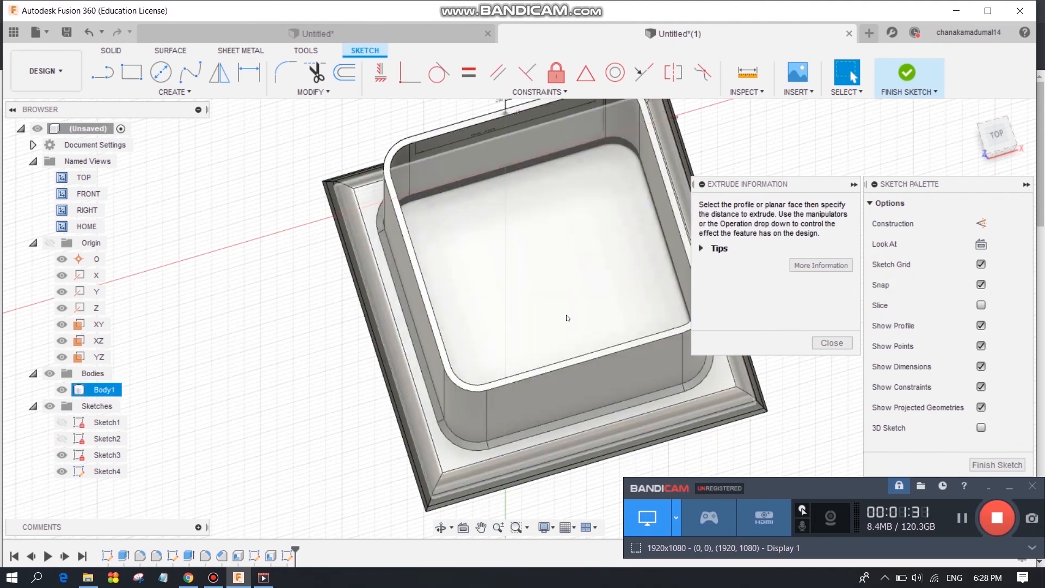
Extrude the 55 x 5 mm rectangle 25 mm inward as a cut through the back wall with a 5-degree taper angle
left_click(440, 528)
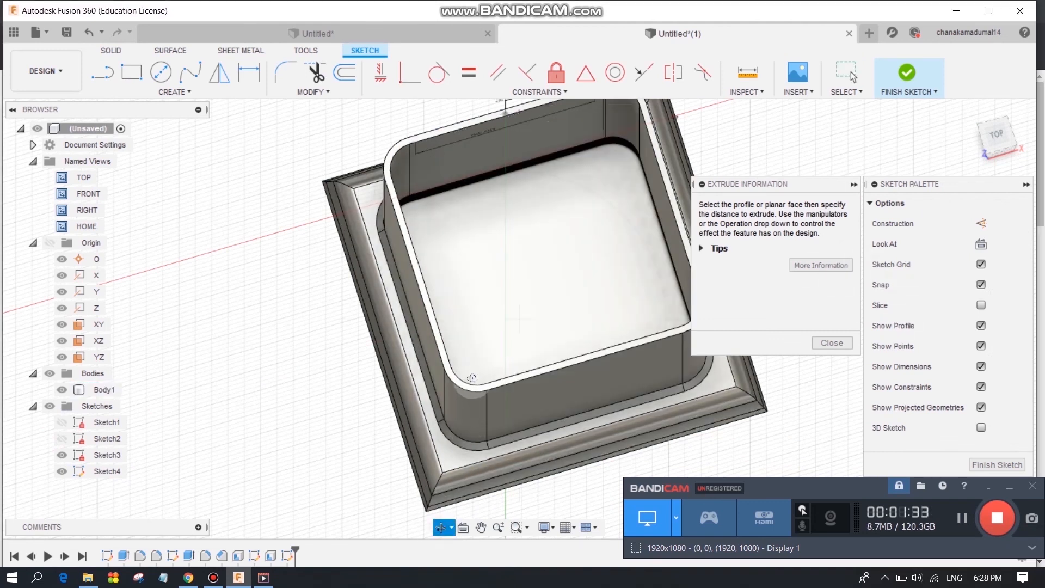
mouse_move(471, 379)
left_mouse_down()
mouse_move(596, 305)
mouse_move(544, 291)
left_mouse_up()
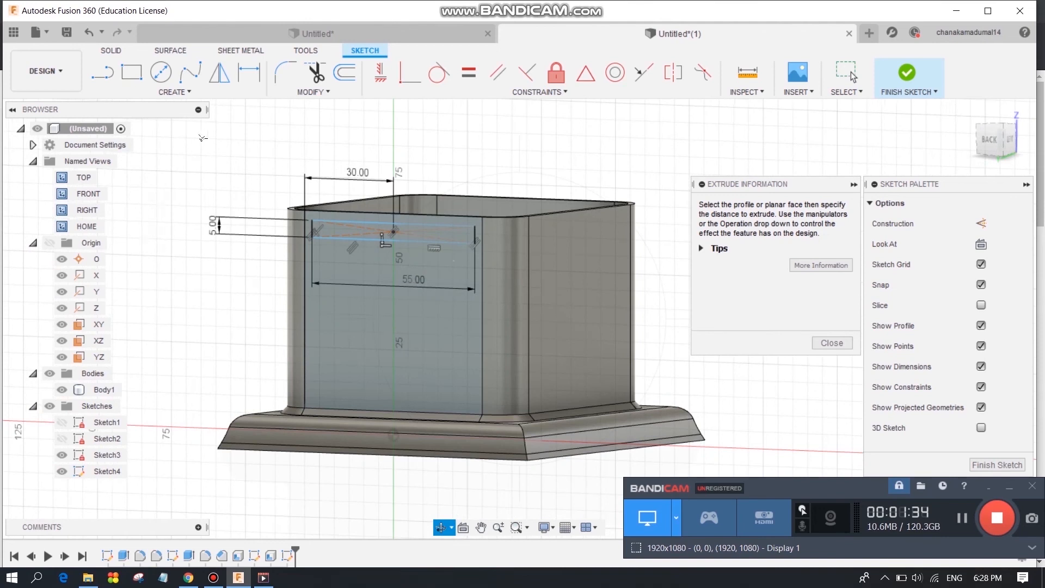
left_click(121, 50)
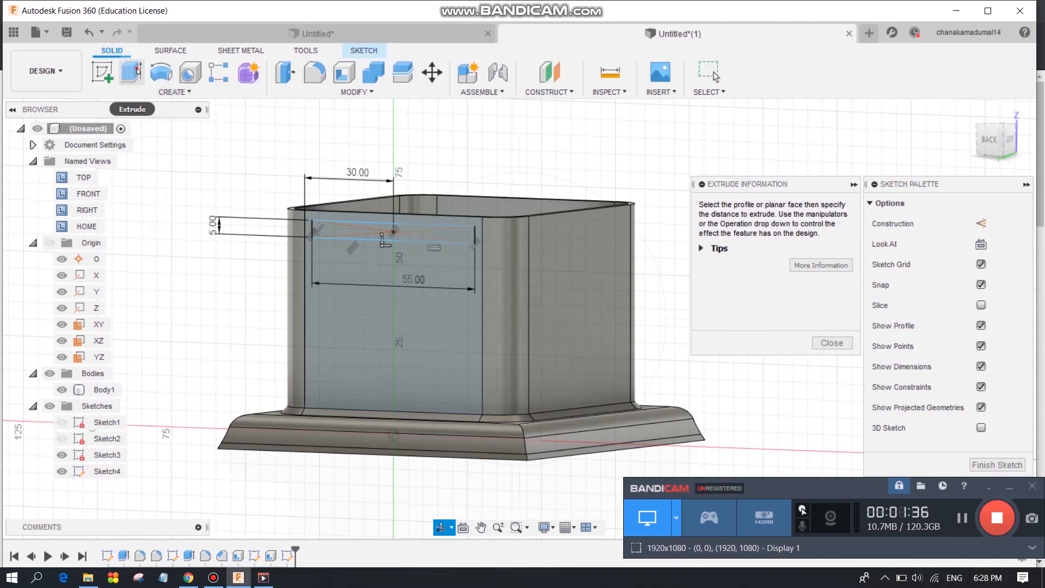
left_click(132, 71)
left_click(348, 231)
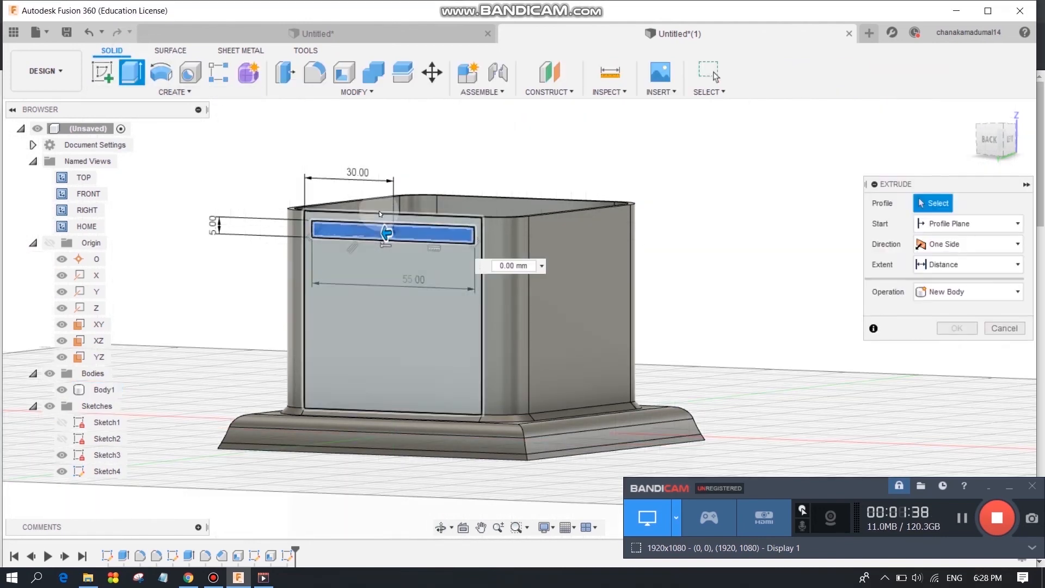
left_click_drag(388, 233, 444, 214)
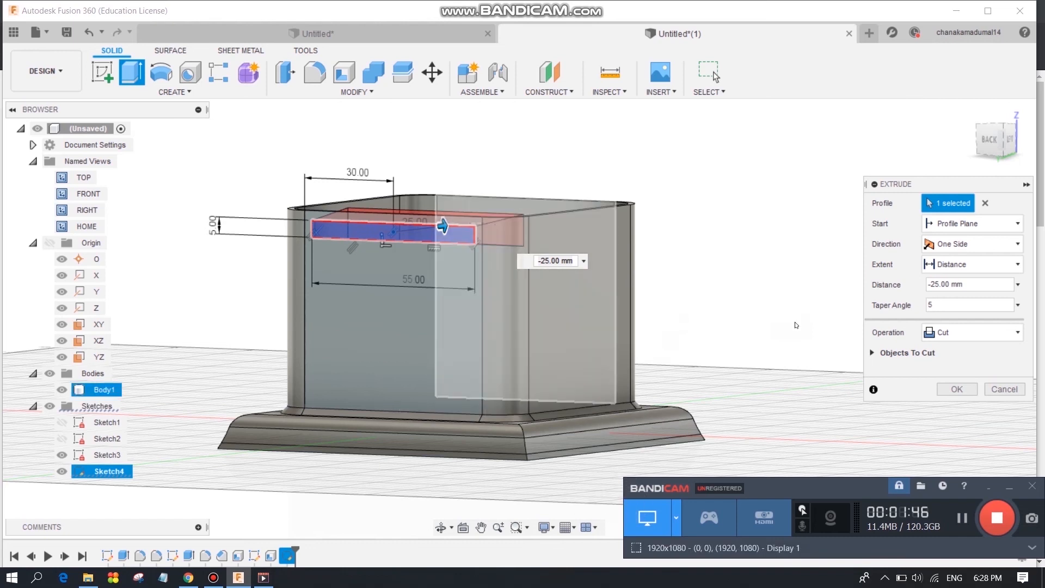
middle_click_drag(810, 289, 738, 311)
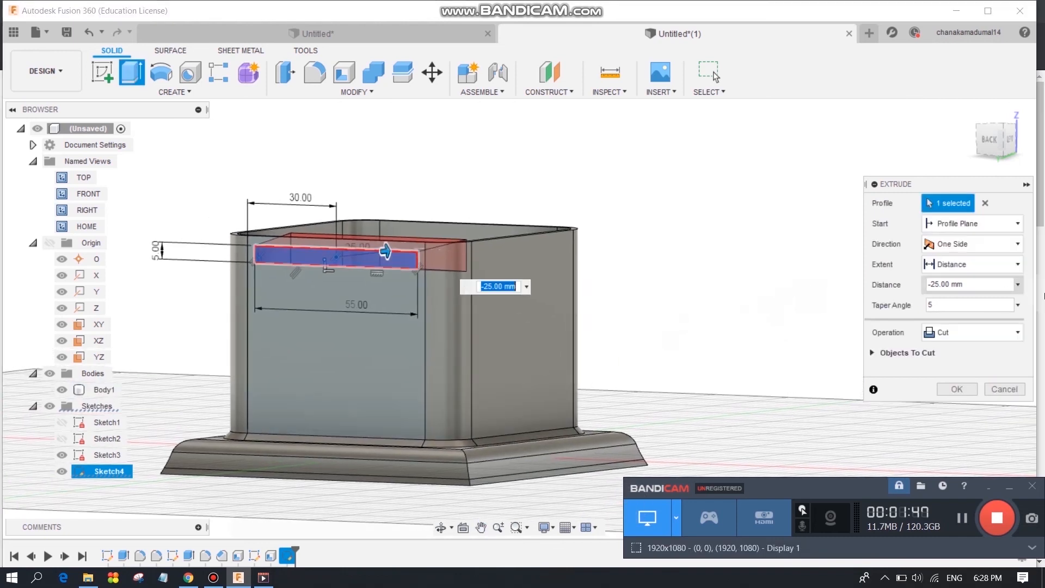
left_click(955, 389)
Start a Pattern on Path of features with the slot cut in the back wall as the object
left_click(442, 331)
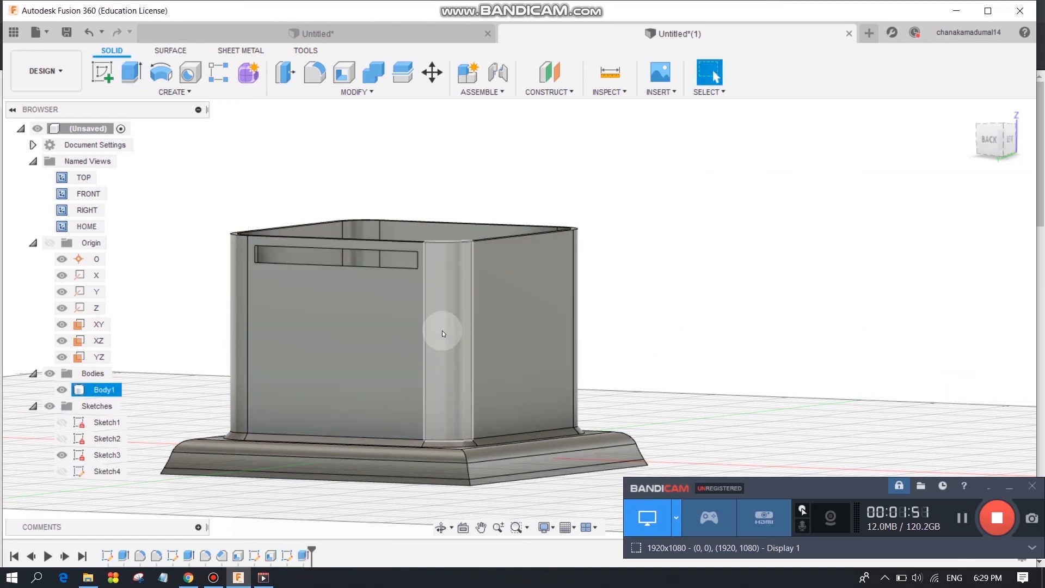
middle_click_drag(442, 331, 576, 322)
scroll(445, 300, "up", 3)
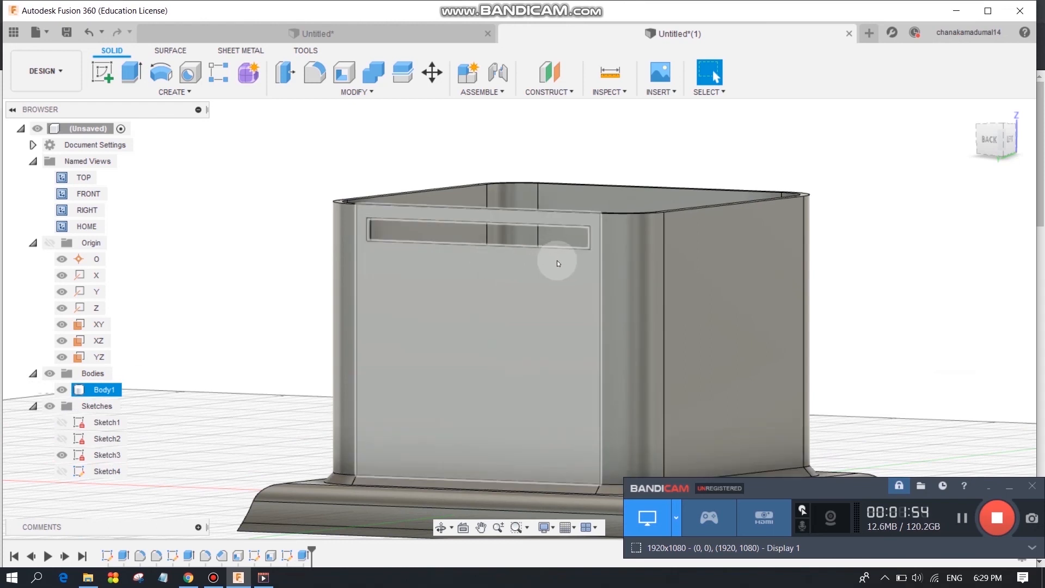
left_click(517, 247)
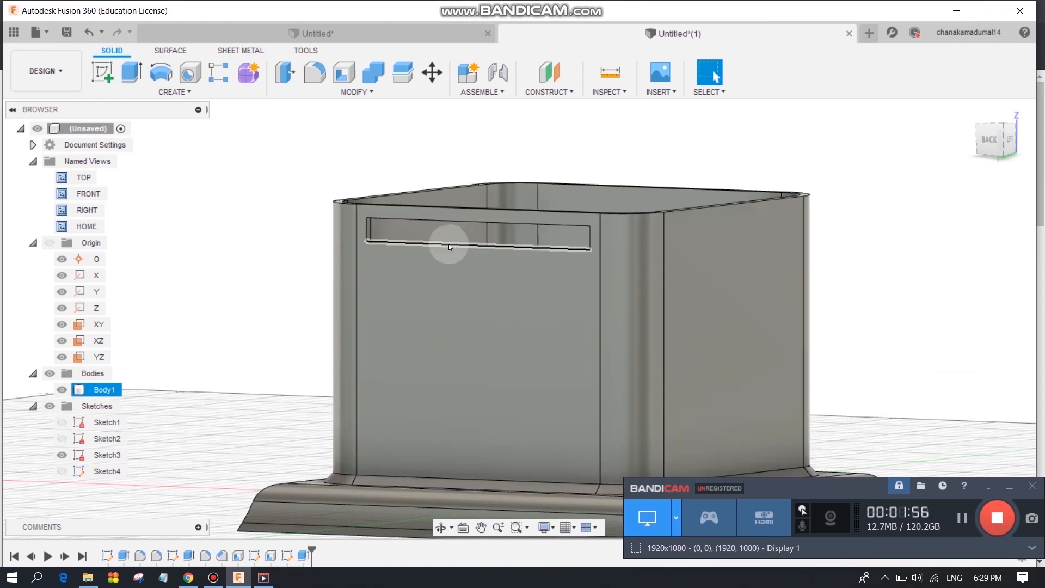
left_click(149, 91)
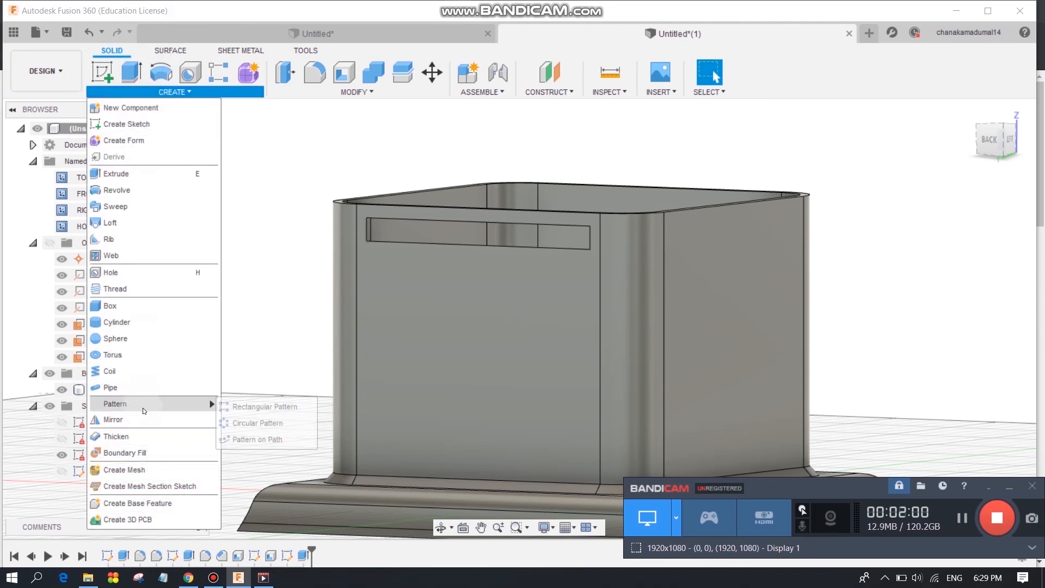
left_click(260, 440)
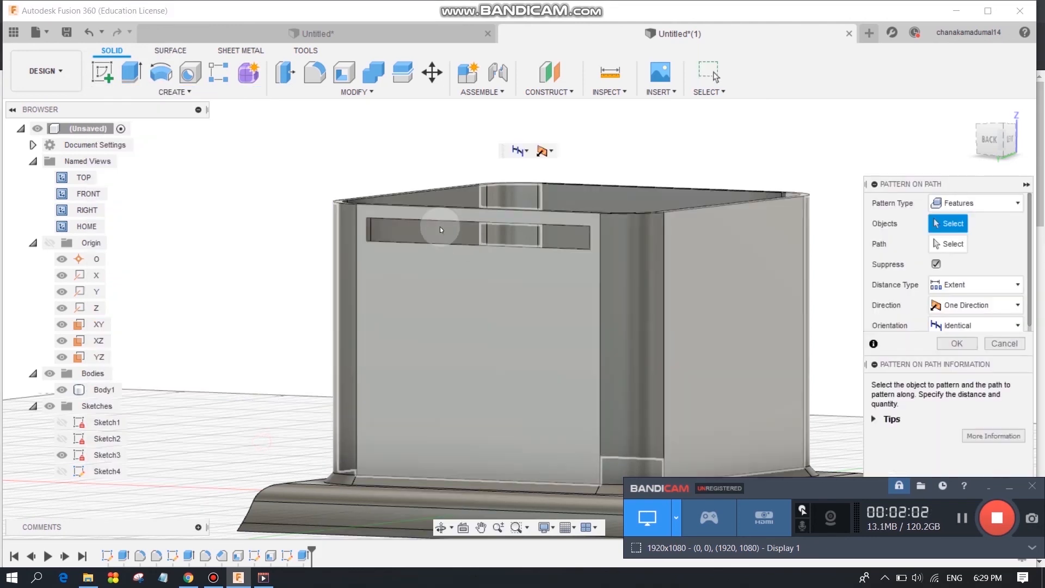
left_click(366, 231)
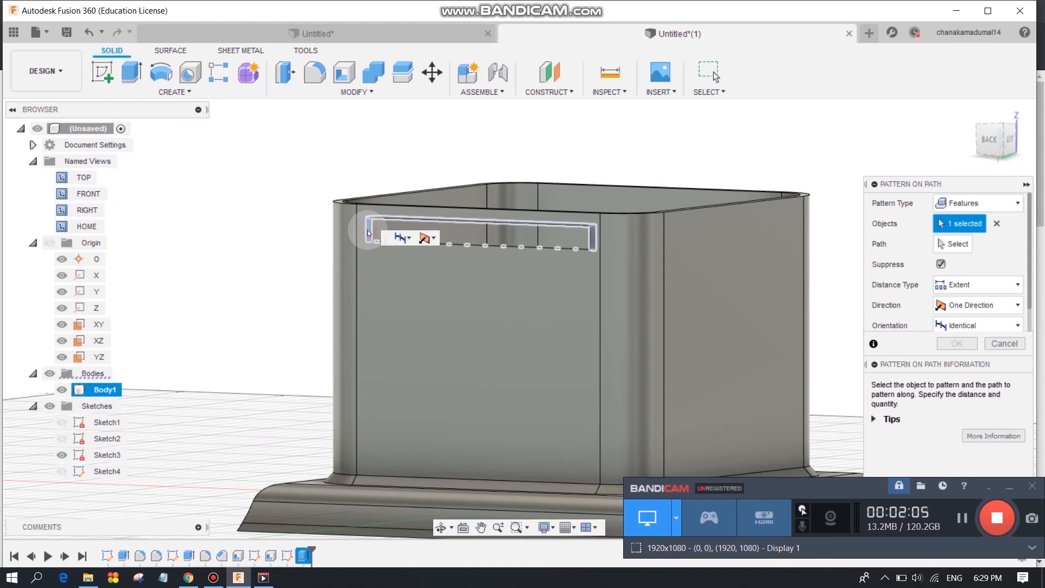
left_click(456, 318)
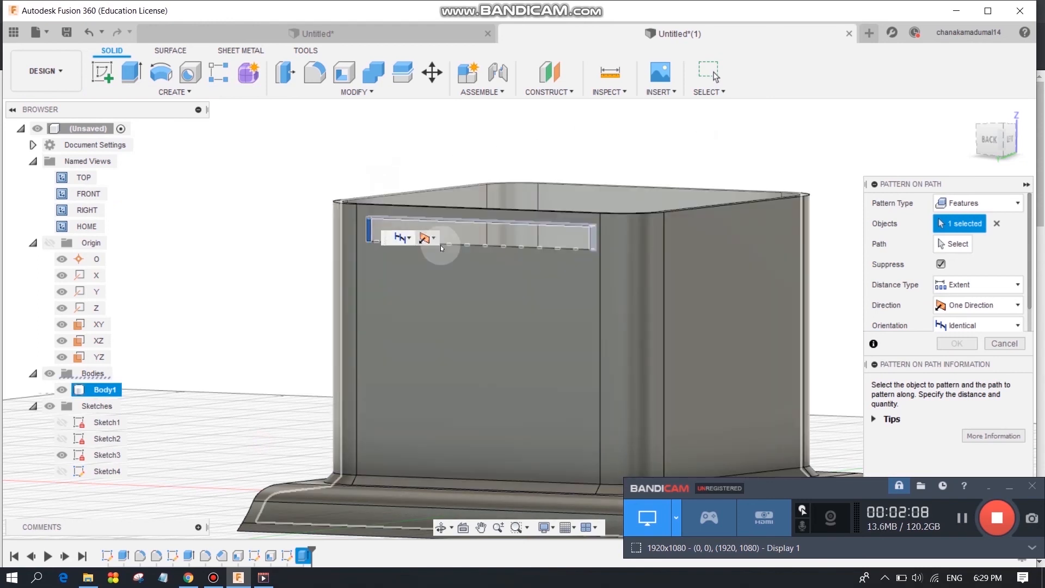
Pattern the back-wall slot down the wall's vertical edge with a quantity of 7 over a distance of 46.20 mm
left_click(945, 246)
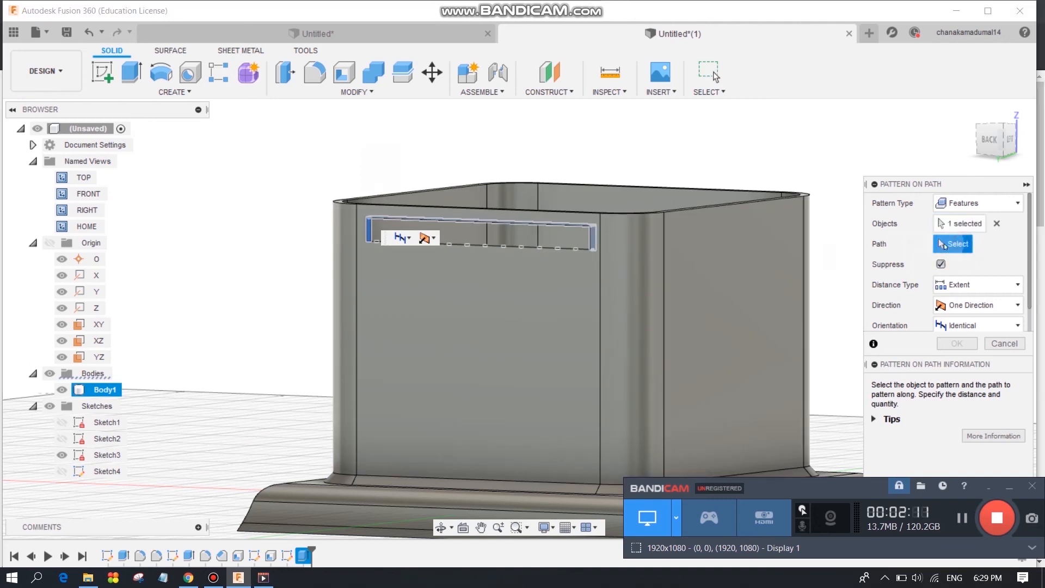
left_click(599, 295)
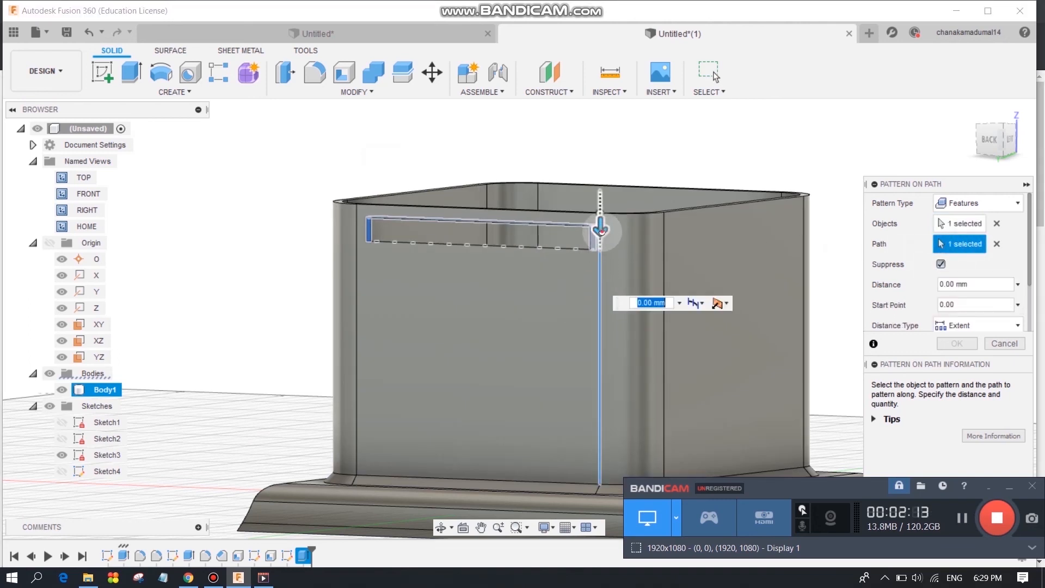
left_click_drag(600, 229, 603, 439)
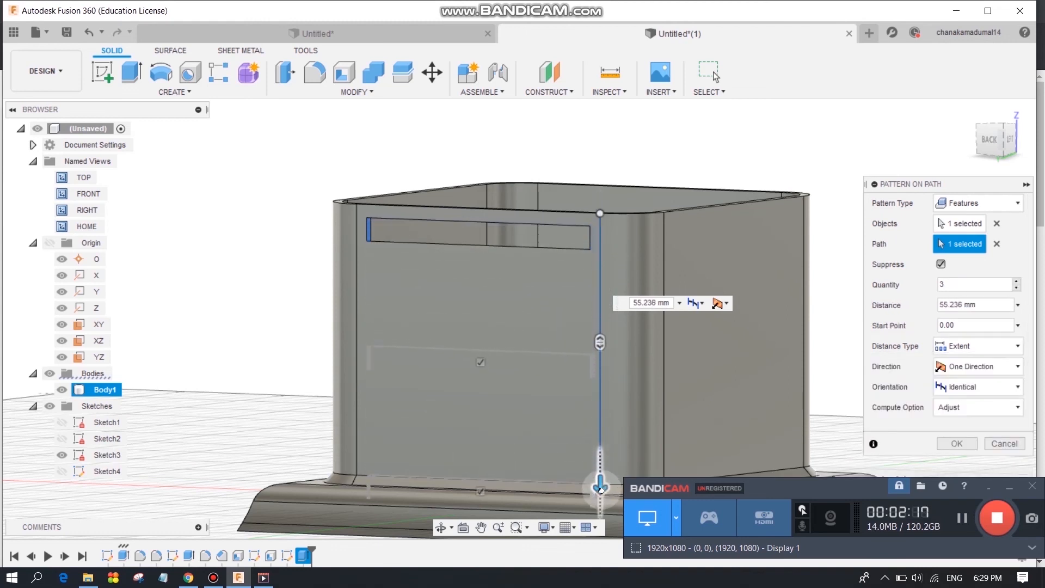
left_click_drag(603, 452, 601, 444)
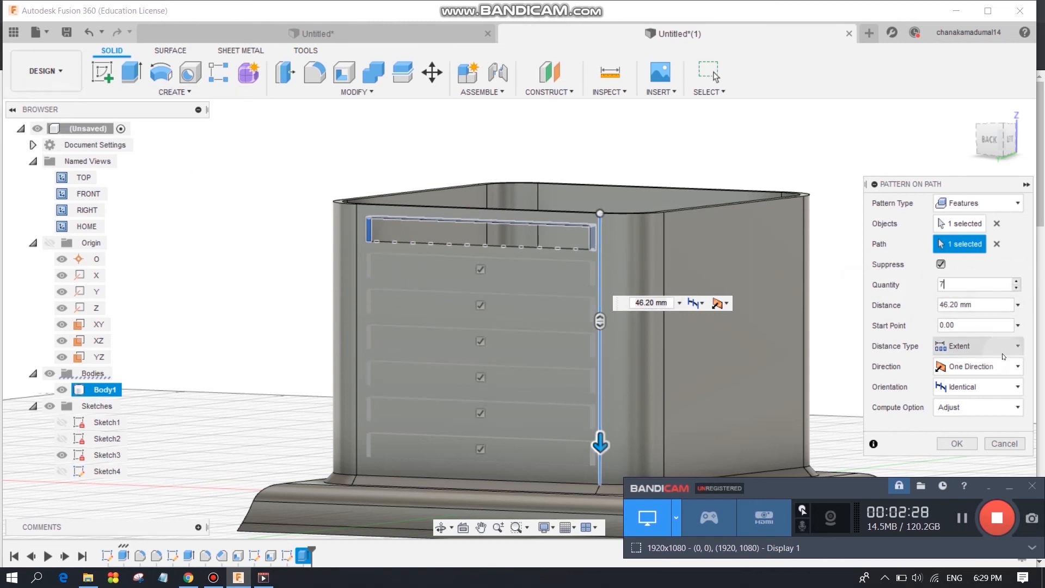
left_click(961, 447)
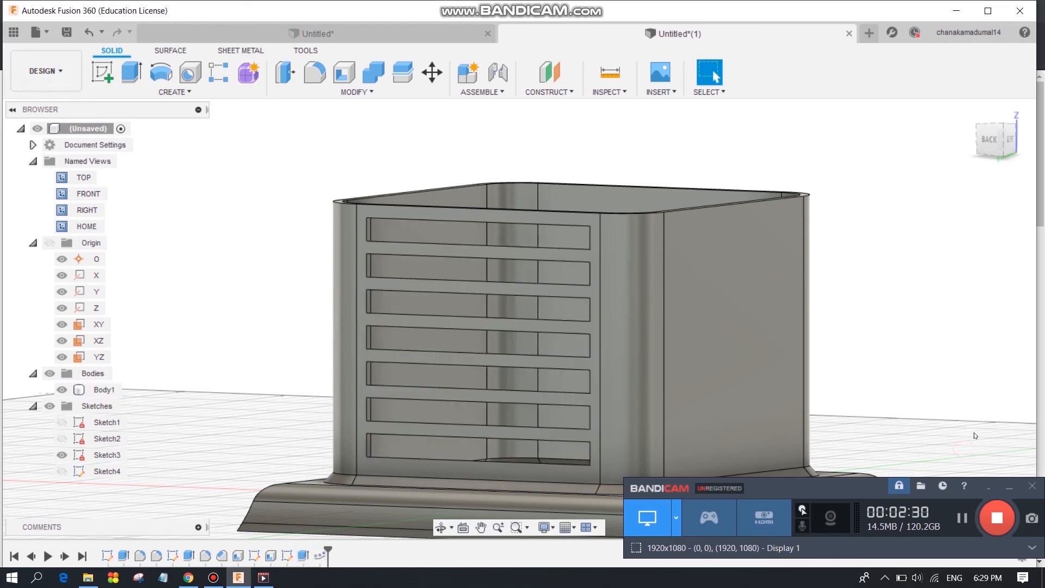
Start a sketch on the outer face of the container's front wall
middle_click_drag(899, 316, 811, 292)
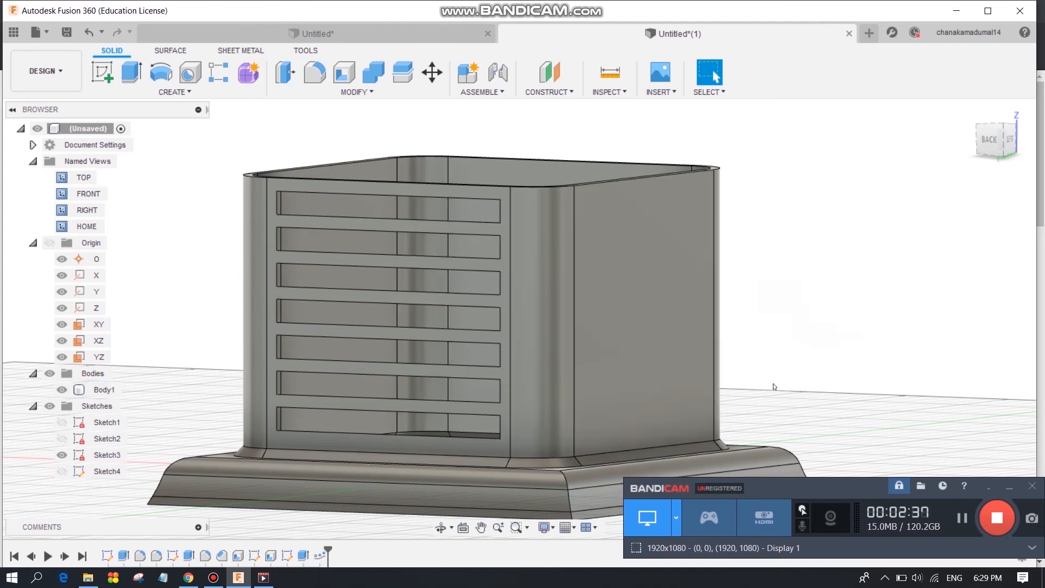
left_click(440, 527)
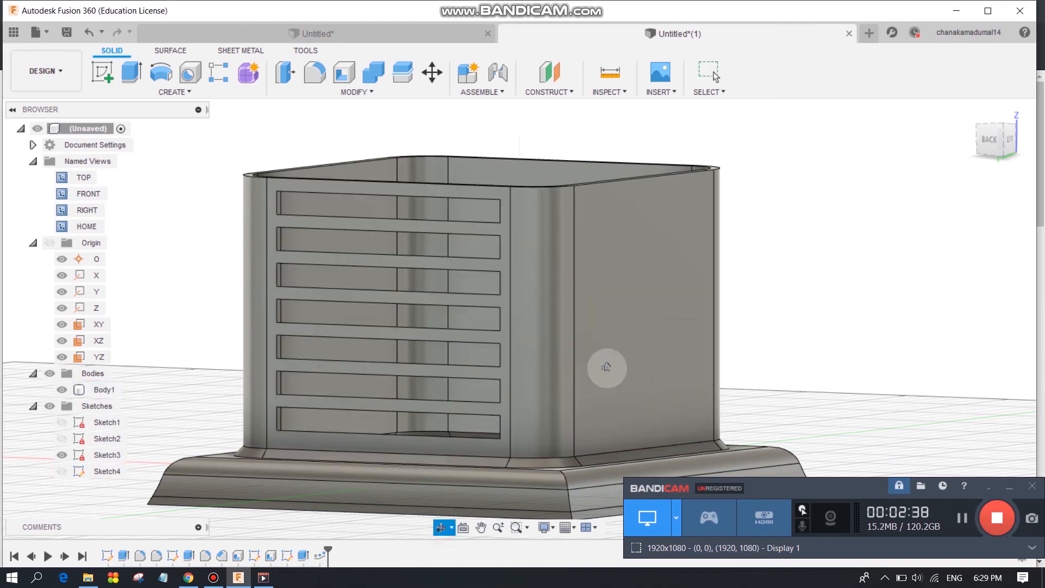
left_click_drag(606, 368, 205, 276)
key("Escape")
left_click(489, 332)
left_click(103, 72)
mouse_move(714, 327)
middle_mouse_down()
mouse_move(628, 232)
mouse_move(540, 281)
middle_mouse_up()
Sketch a wide, low center rectangle near the front wall's upper edge, centered on the vertical axis
left_click(131, 72)
left_click(599, 270)
key("Escape")
left_click(599, 305)
left_click(981, 244)
scroll(616, 202, "down", 5)
left_click(131, 72)
left_click(512, 214)
left_click(574, 221)
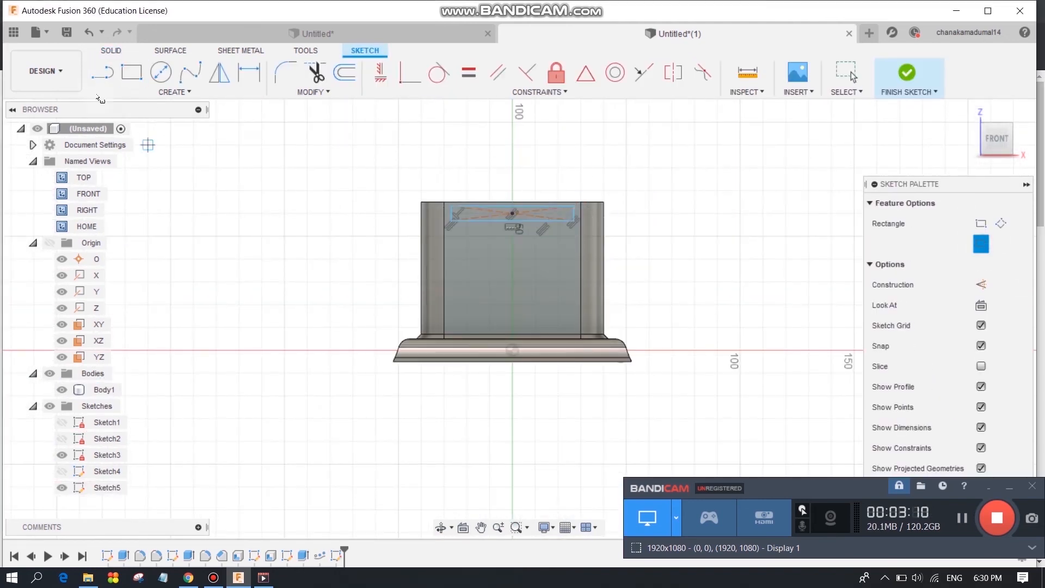
Dimension the front wall's rectangle to 5 mm high and 55 mm long
left_click(259, 75)
scroll(452, 212, "up", 5)
left_click(451, 213)
left_click(305, 216)
type("5")
key("Return")
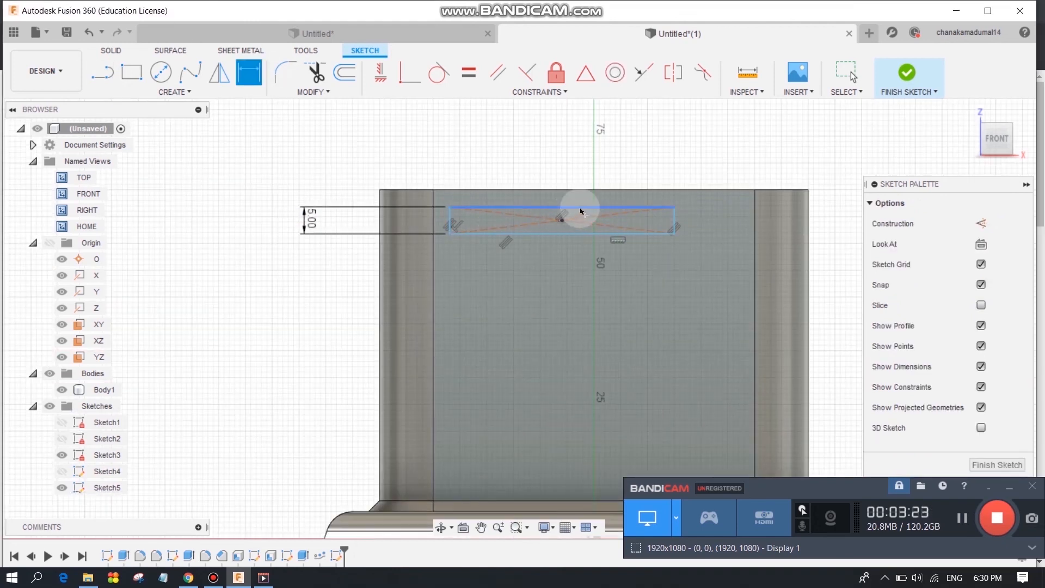
left_click(580, 208)
left_click(578, 154)
type("55")
key("Return")
Set the distance between the rectangle's center and the front wall face's left edge to 30 mm
left_click(597, 220)
left_click(433, 209)
left_click(504, 134)
type("30")
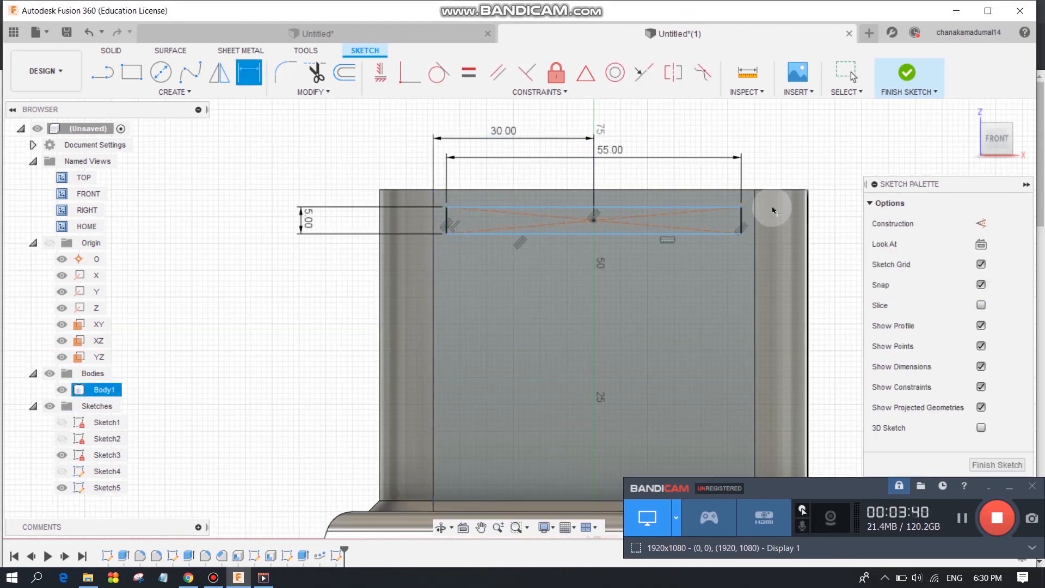
Extrude the front wall's 55 x 5 mm rectangle 30 mm inward as a cut
scroll(565, 231, "down", 3)
left_click(111, 51)
left_click(131, 73)
middle_click_drag(661, 322, 536, 338)
left_click(967, 112)
left_click(1009, 488)
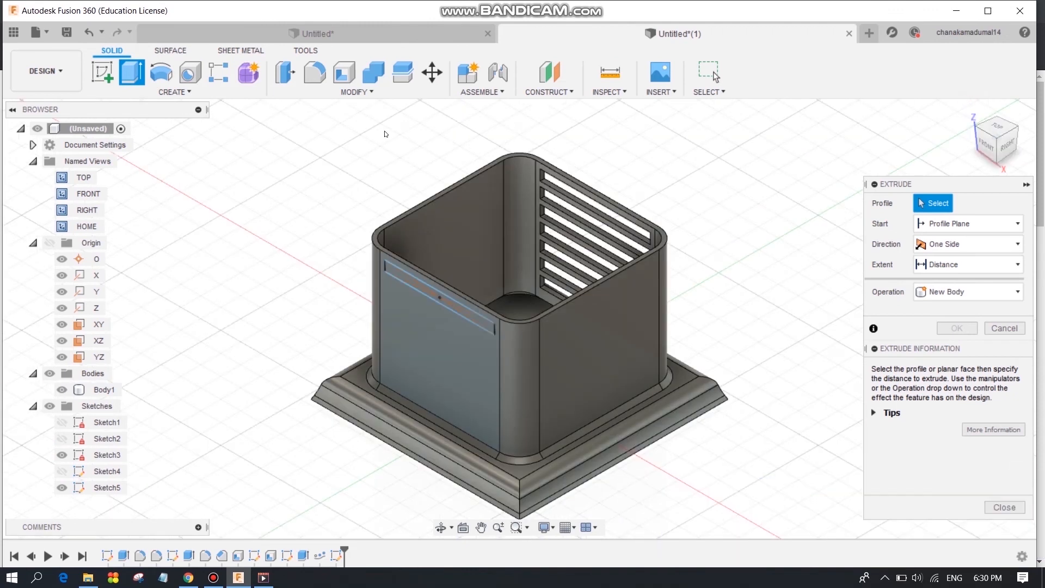
left_click(416, 282)
type("-30")
key("Tab")
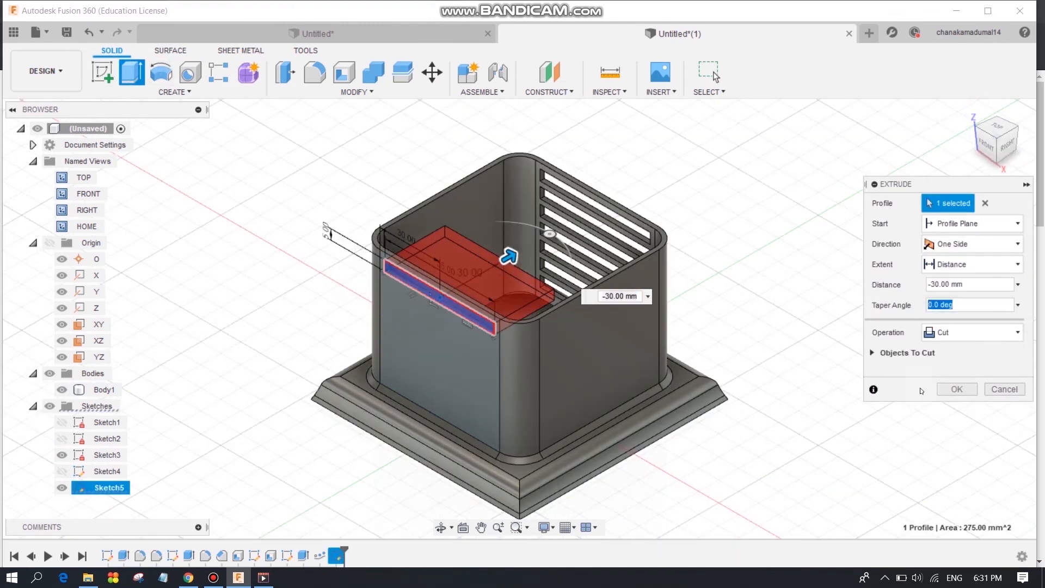
left_click(962, 390)
Start a Pattern on Path of features with the front-wall slot as the object and the wall's left vertical edge as the path
left_click(441, 528)
left_click_drag(463, 413, 512, 387)
right_click(289, 365)
left_click(249, 370)
left_click(174, 92)
mouse_move(128, 414)
left_click(311, 448)
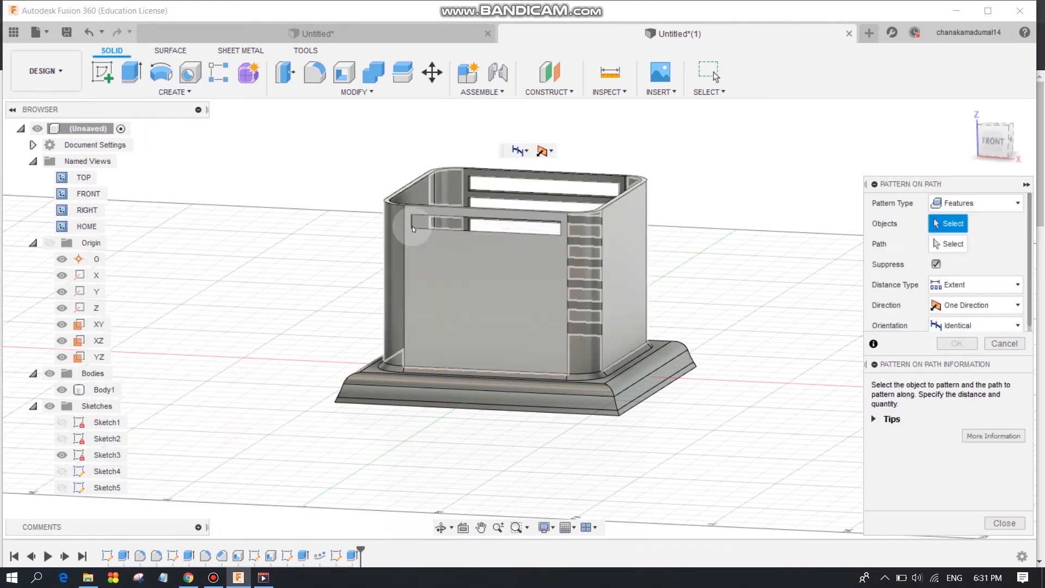
scroll(412, 224, "up", 5)
left_click(409, 231)
left_click(949, 243)
left_click(384, 331)
scroll(699, 328, "down", 5)
middle_click_drag(707, 338, 509, 258)
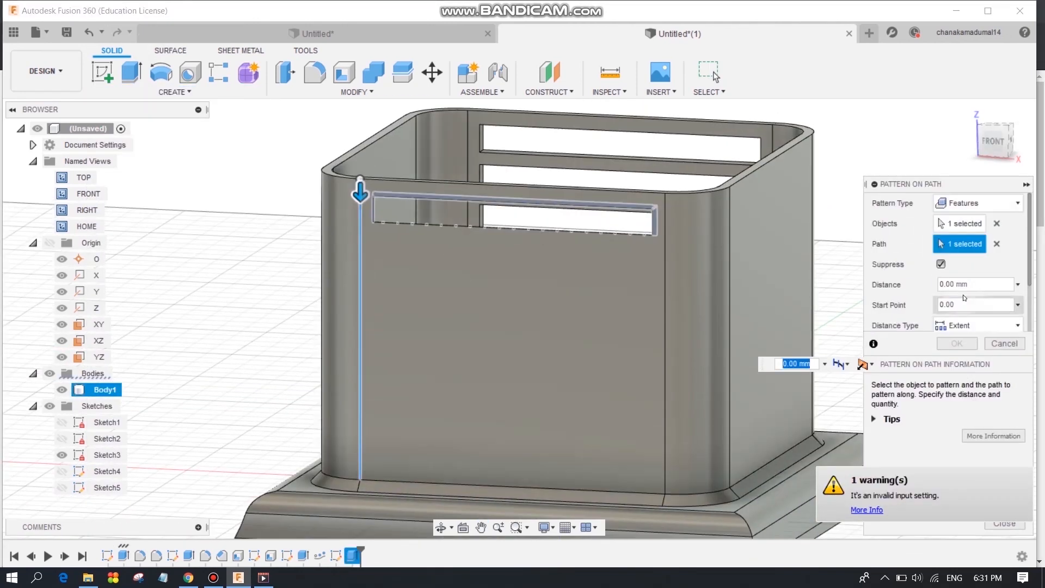
Pattern the front-wall slot down the edge with a quantity of 7 over a distance of 45 mm
left_click_drag(360, 191, 361, 432)
left_click(1018, 282)
left_click(1017, 282)
left_click(1017, 282)
left_click(1017, 281)
left_click_drag(999, 305, 928, 311)
type("45")
left_click(958, 443)
Start a sketch on the right wall face and draw a wide, low center rectangle near its upper edge on the vertical axis
middle_click_drag(905, 364, 664, 312)
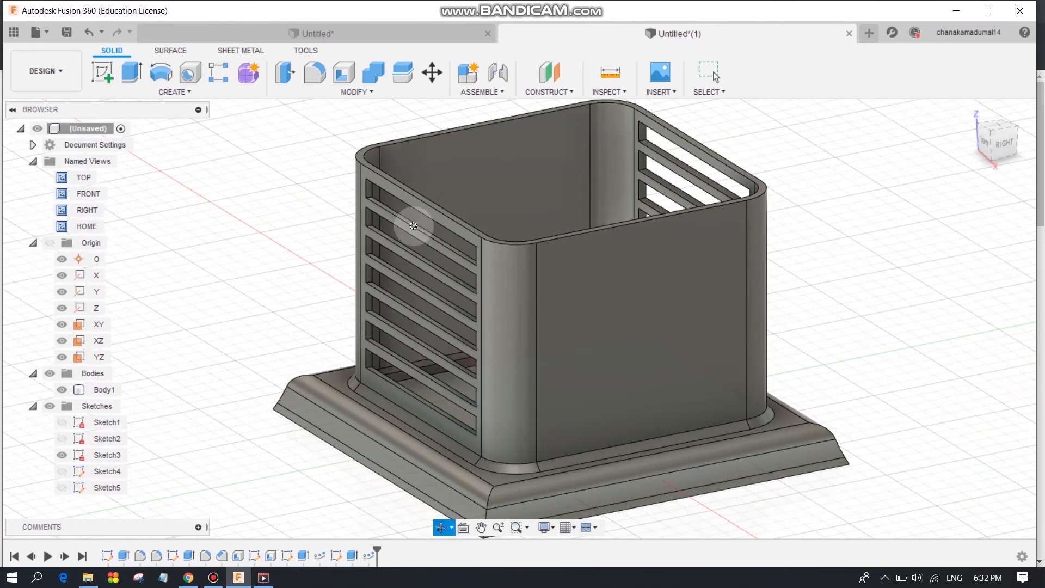
left_click(604, 315)
left_click(104, 72)
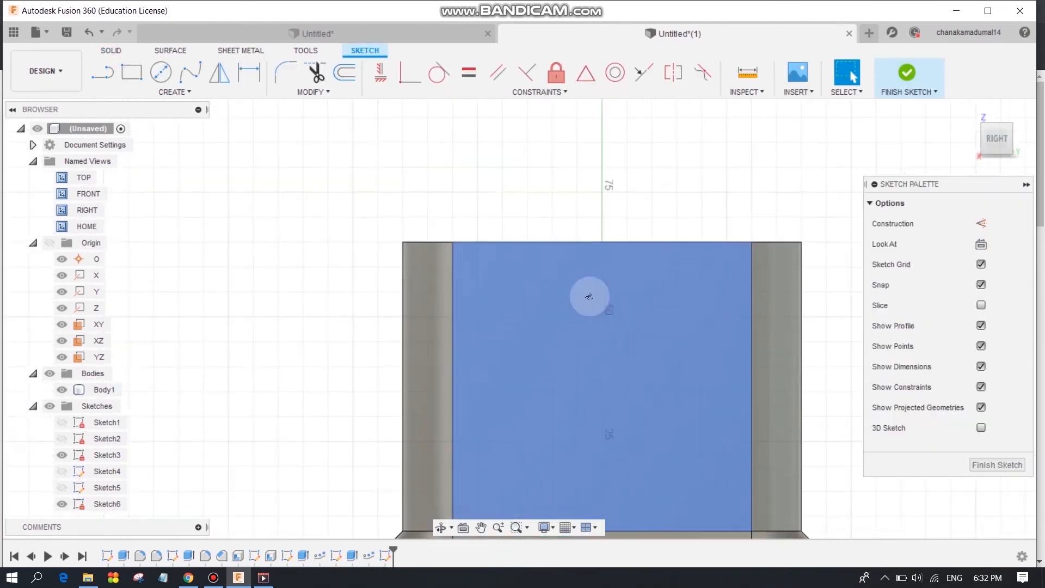
middle_click_drag(590, 296, 525, 226)
left_click(131, 72)
left_click(980, 244)
left_click(537, 196)
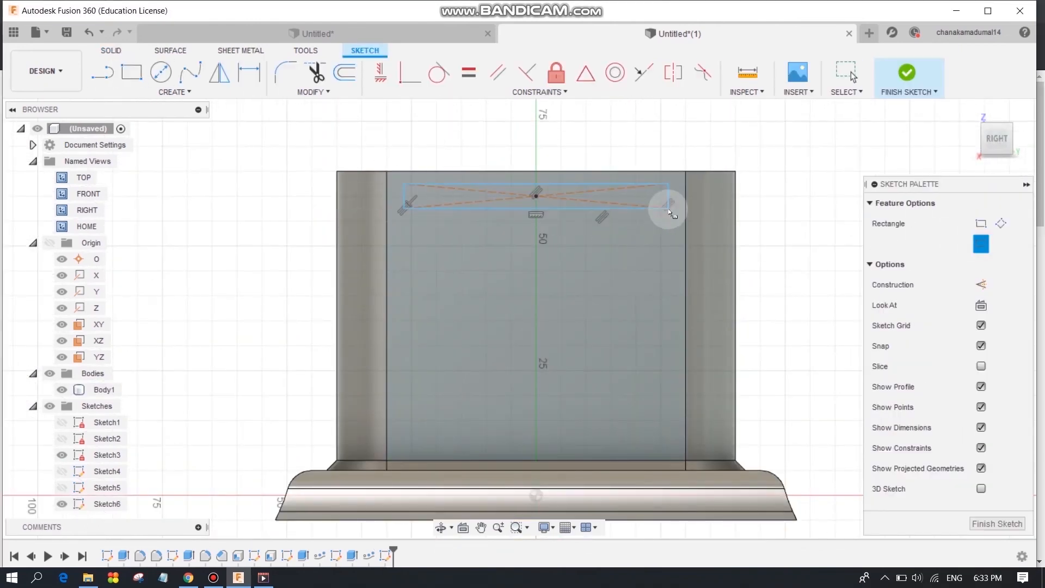
Dimension the right wall's rectangle to 5 mm high and 55 mm long
left_click(248, 73)
left_click(403, 200)
left_click(266, 196)
left_click(511, 245)
type("55")
key("Return")
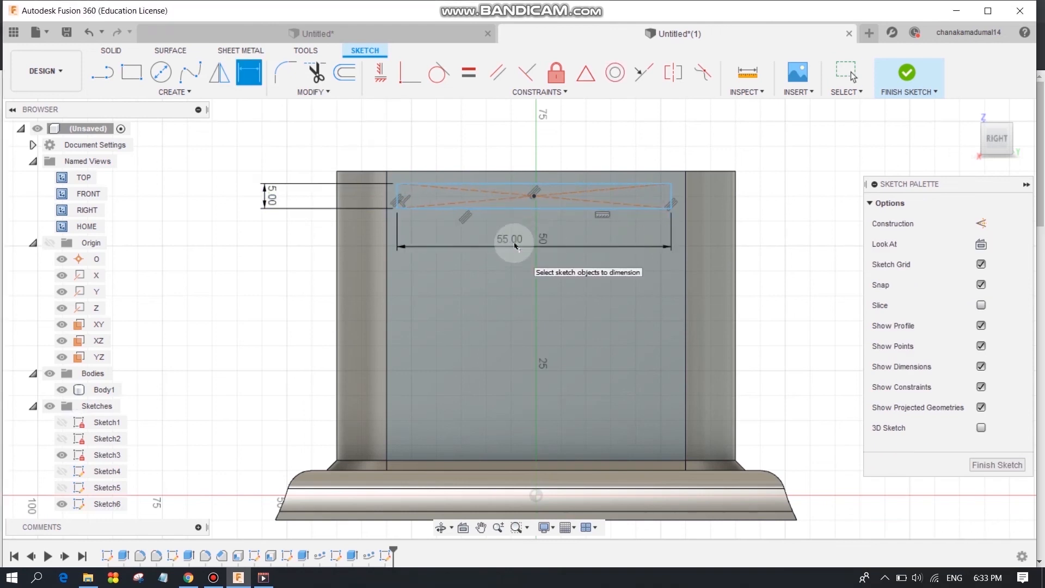
Set the distance between the rectangle's center and the right wall face's left edge to 30 mm
left_click(534, 196)
left_click(387, 187)
left_click(475, 146)
type("30")
key("Return")
Extrude the right wall's rectangle 10 mm inward as a cut with a 10-degree taper angle
left_click(111, 51)
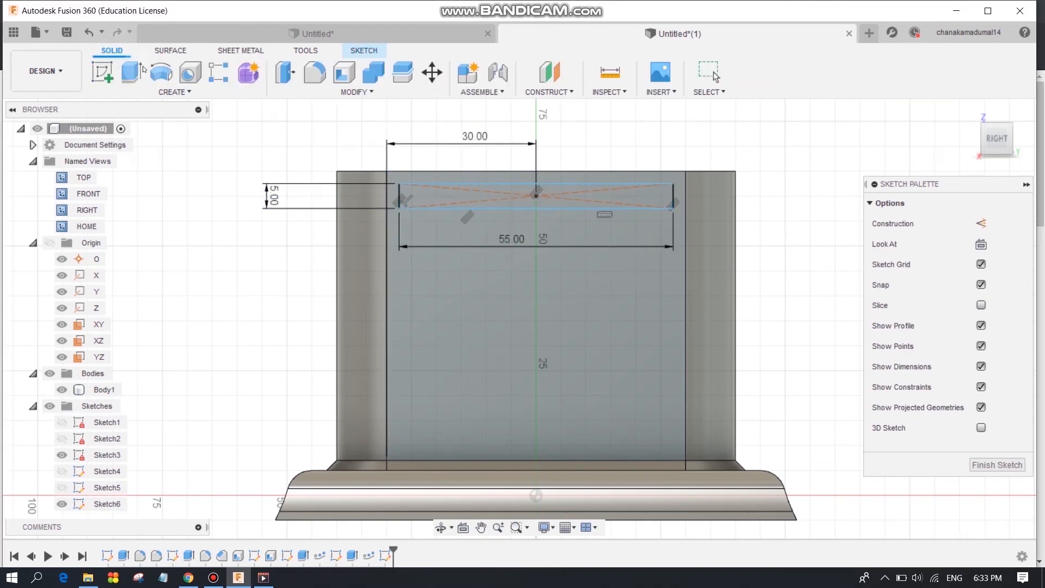
left_click(132, 73)
left_click(968, 108)
left_click(602, 296)
left_click_drag(646, 322, 583, 296)
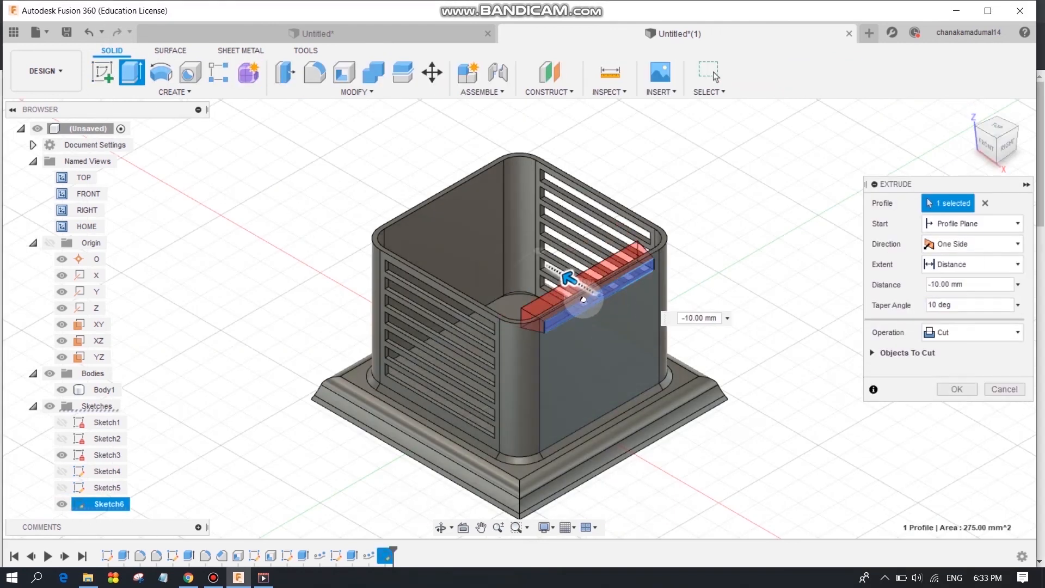
left_click(957, 390)
Pattern the right-wall slot along the wall's left vertical edge with a quantity of 7 over a distance of 45 mm
left_click(174, 92)
mouse_move(117, 403)
left_click(256, 437)
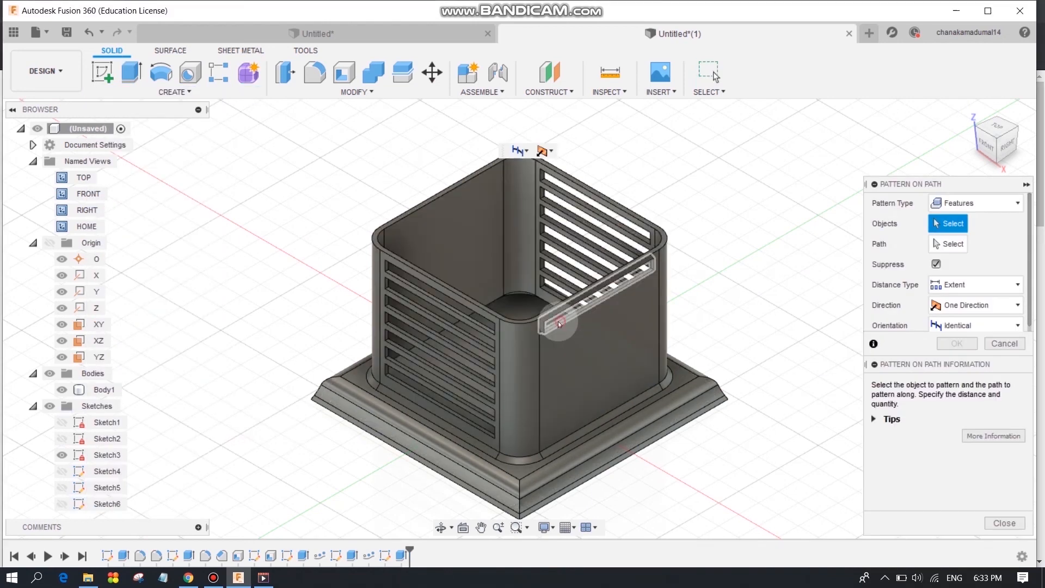
left_click(558, 321)
left_click(541, 367)
left_click_drag(957, 284, 925, 285)
type("7")
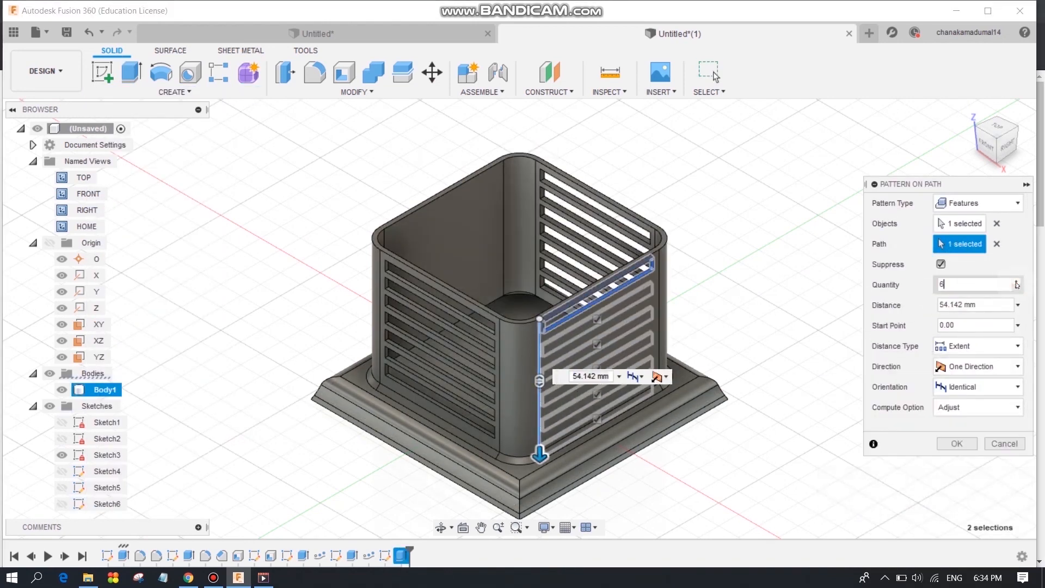
left_click_drag(979, 306, 879, 311)
type("45")
key("Return")
Start a sketch on the left wall face and draw a wide, low center rectangle near its upper edge on the vertical axis
middle_click_drag(448, 460, 877, 170, "shift")
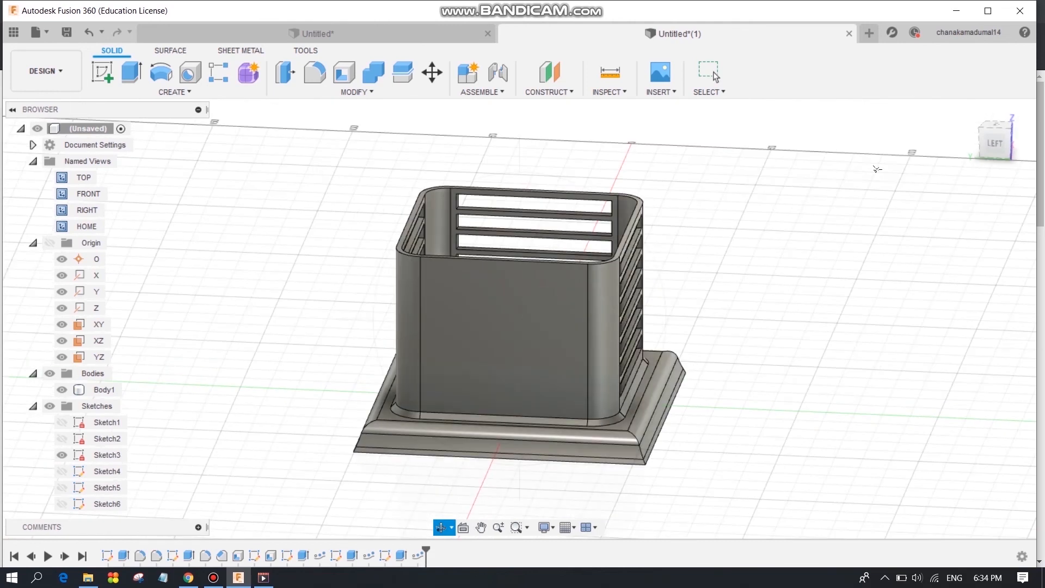
left_click(102, 71)
left_click(555, 295)
left_click(132, 72)
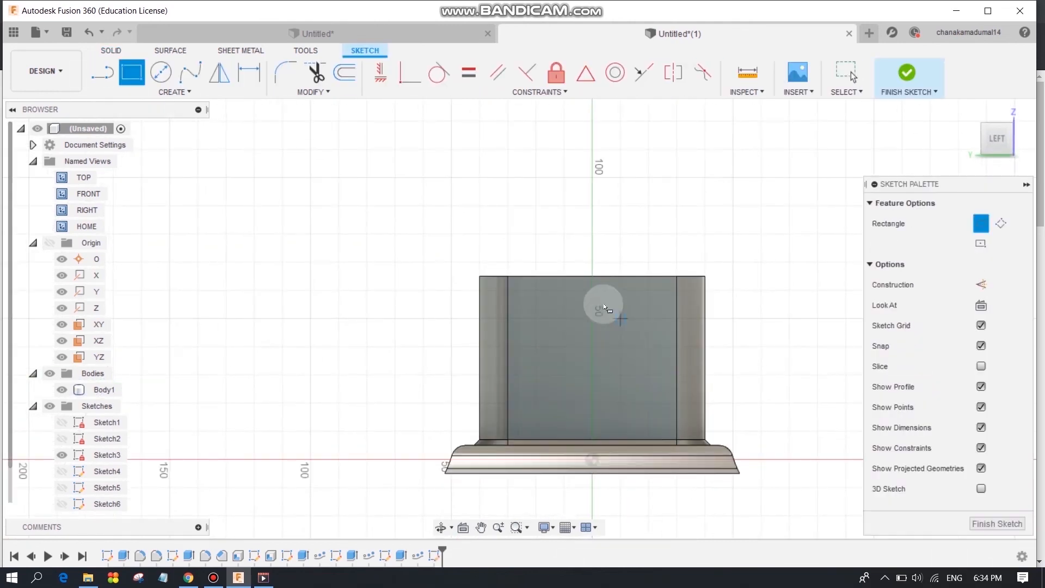
left_click(592, 290)
left_click(980, 243)
left_click(591, 291)
left_click(666, 298)
Dimension the left wall's rectangle to 55 mm long and 5 mm high
left_click(248, 72)
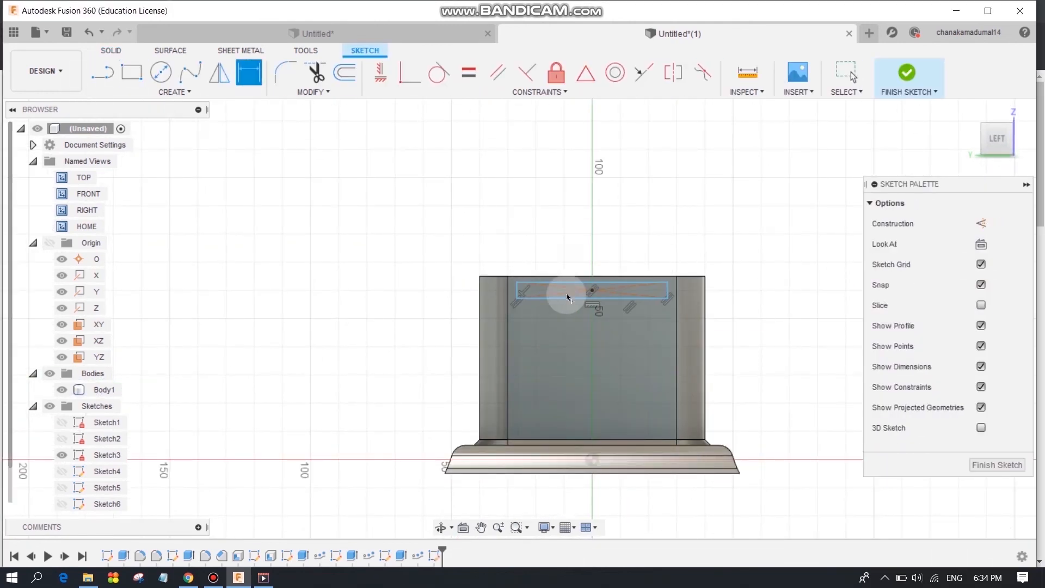
left_click(567, 298)
left_click(572, 329)
type("55")
key("Return")
Set the distance between the rectangle's center and the vertical edge at the left of the left wall face to 30 mm
left_click(512, 291)
left_click(508, 289)
left_click(543, 244)
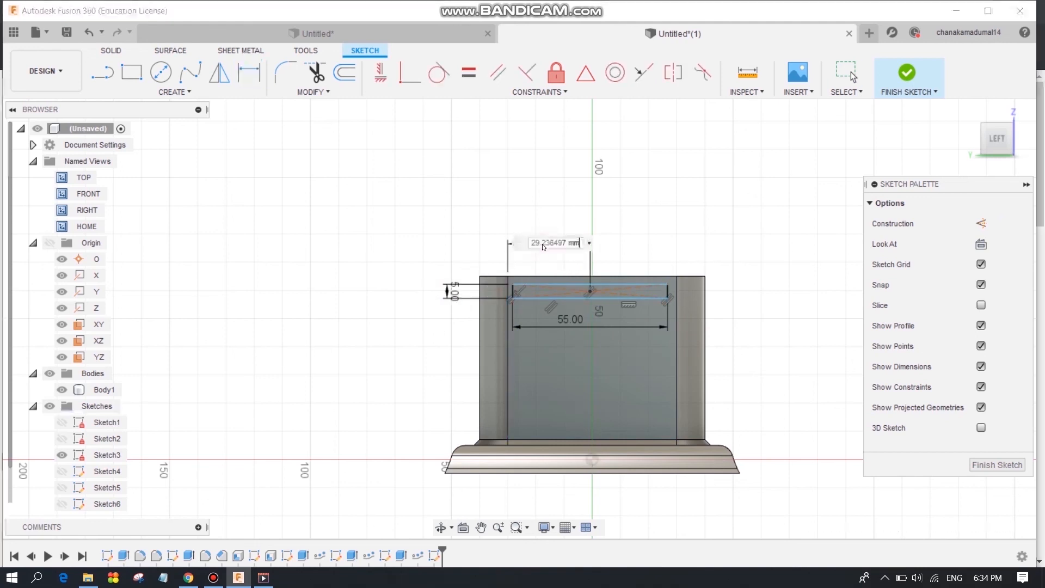
type("30")
key("Return")
Extrude the left wall's 55 x 5 mm rectangle 20 mm inward as a cut
left_click(111, 50)
left_click(132, 72)
type("-20")
key("Tab")
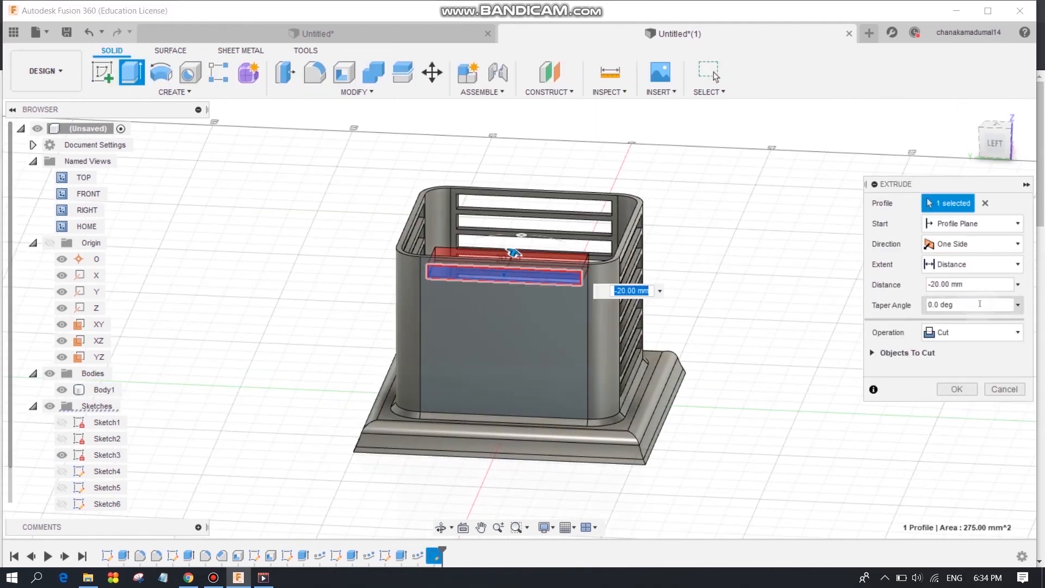
key("Return")
Start a Pattern on Path of features with the left-wall slot as the object and the wall's left vertical edge as the path
left_click(125, 91)
left_click(247, 439)
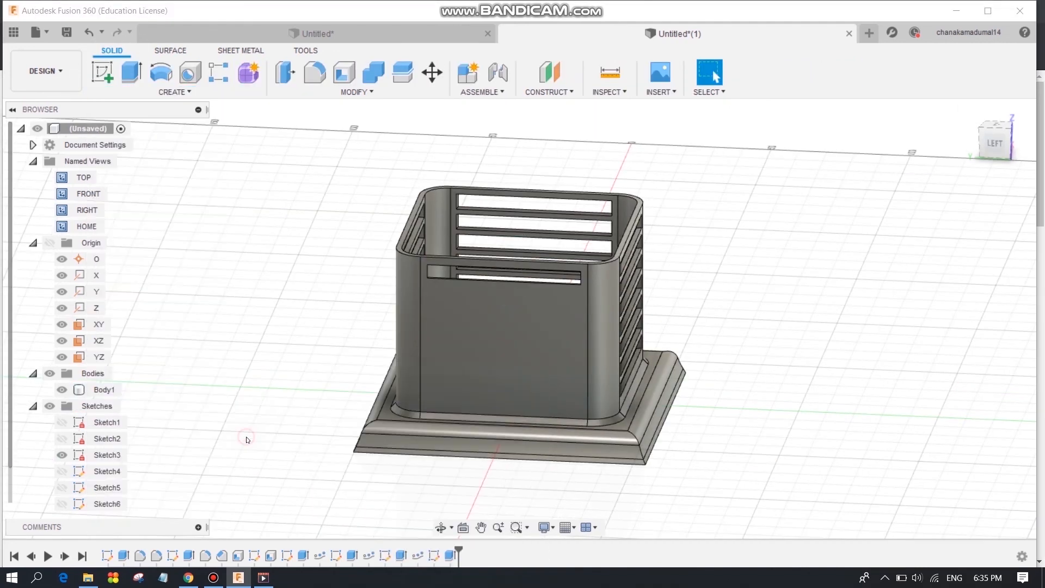
scroll(449, 240, "up", 4)
scroll(449, 240, "up", 3)
left_click(393, 348)
left_click(948, 244)
left_click(354, 392)
scroll(426, 350, "up", 1)
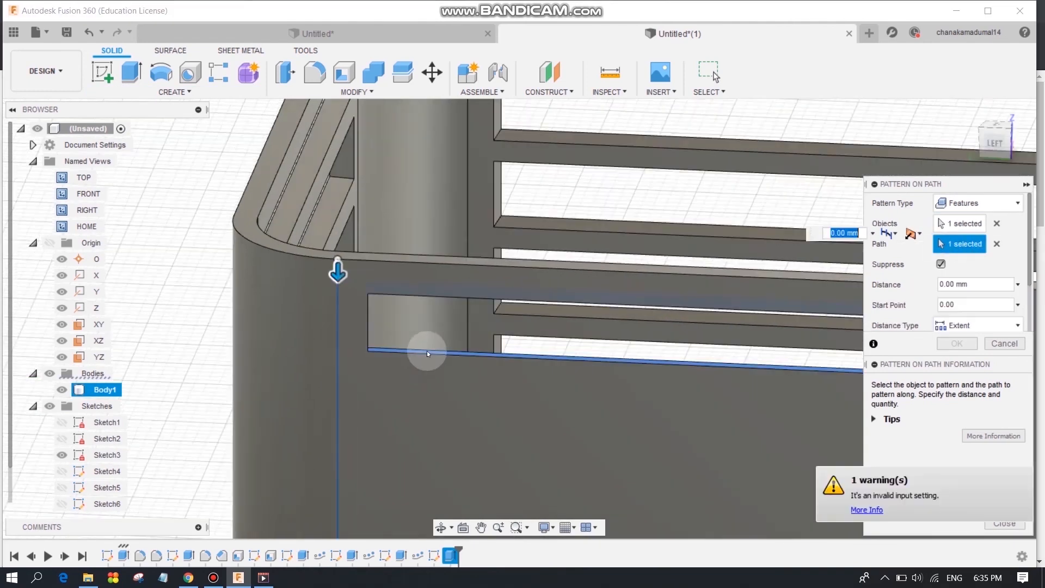
Extend the left-wall slot pattern down the edge, set its quantity to 7 and finish the pattern
scroll(430, 343, "down", 6)
left_click_drag(414, 316, 415, 469)
left_click(1017, 281)
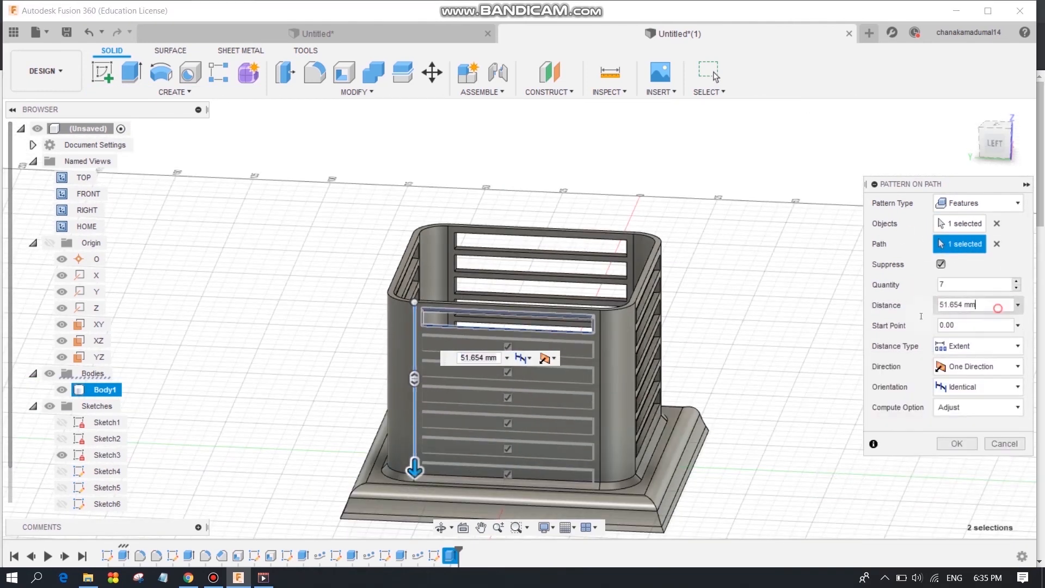
key("Return")
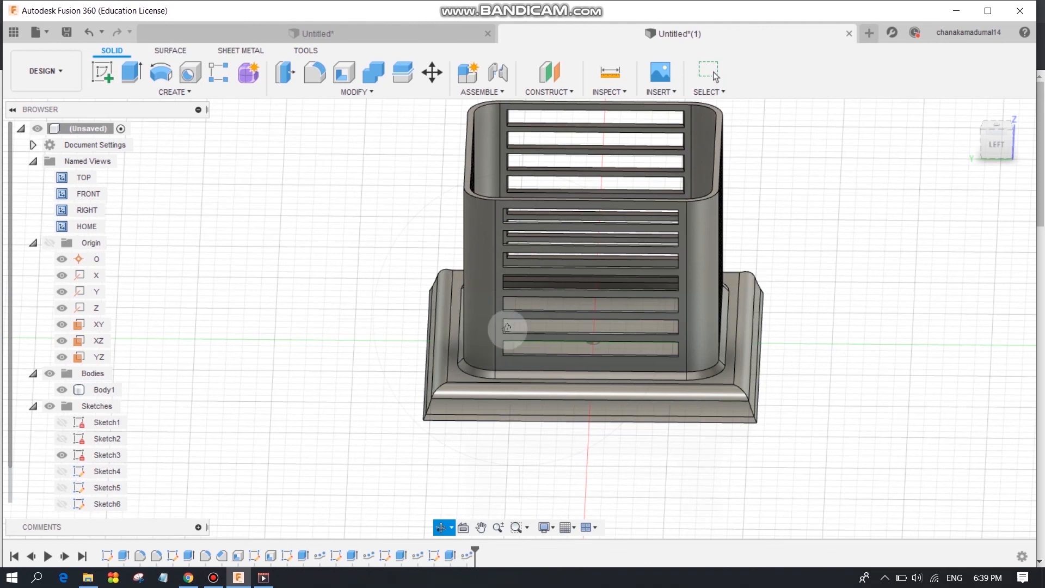
Leave the orbit view, select the whole container model and open the Appearance settings for it
right_click(227, 269)
left_click(177, 267)
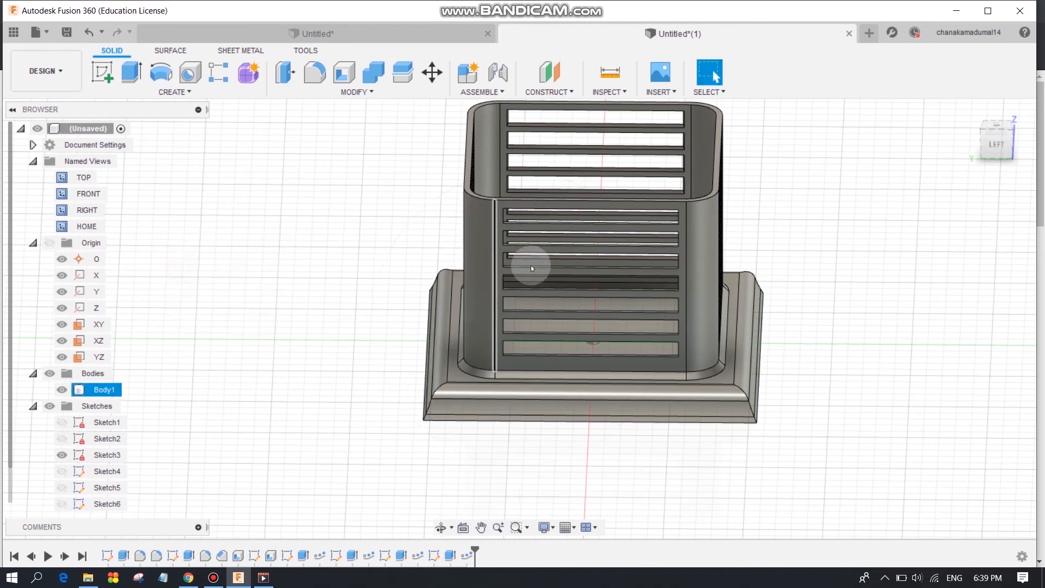
scroll(681, 303, "down", 3)
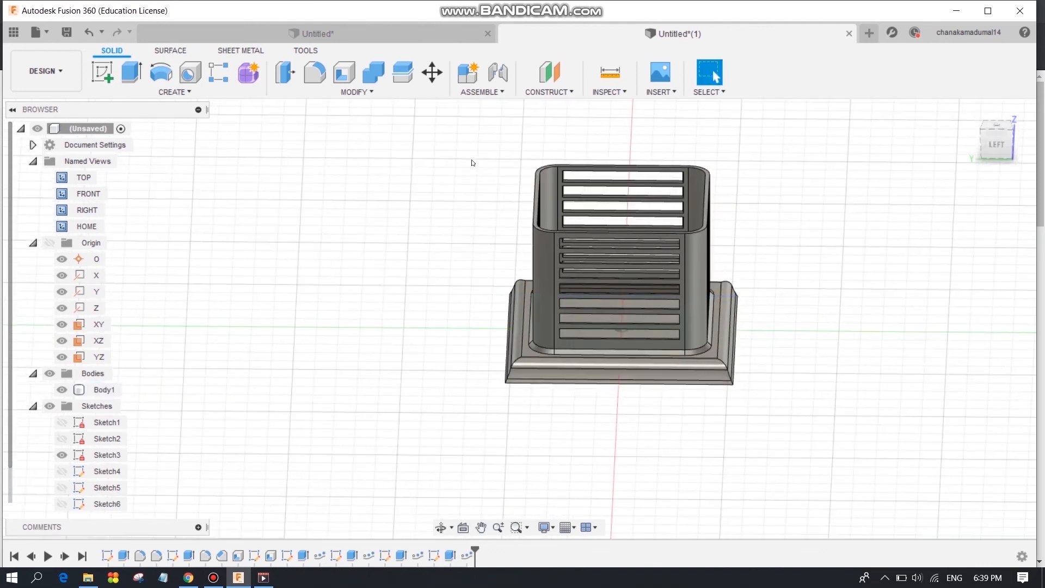
mouse_move(458, 124)
left_mouse_down()
mouse_move(573, 188)
mouse_move(829, 407)
mouse_move(847, 443)
left_mouse_up()
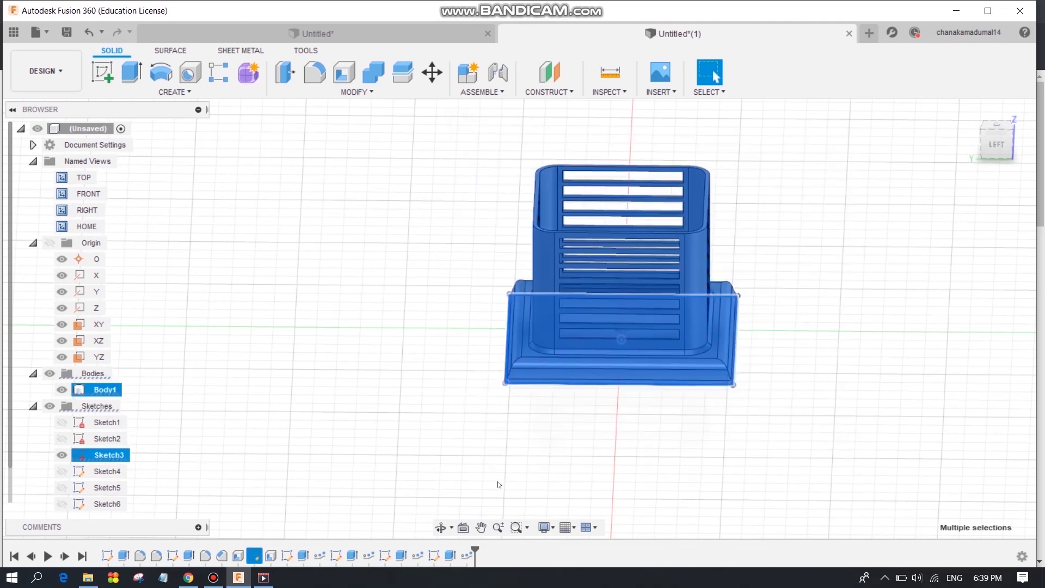
right_click(560, 299)
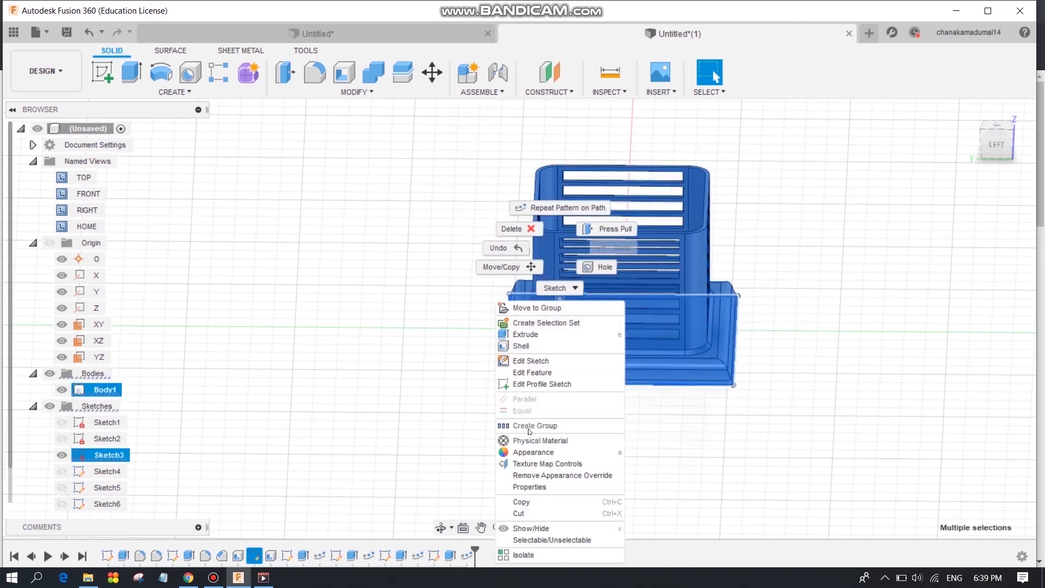
left_click(523, 452)
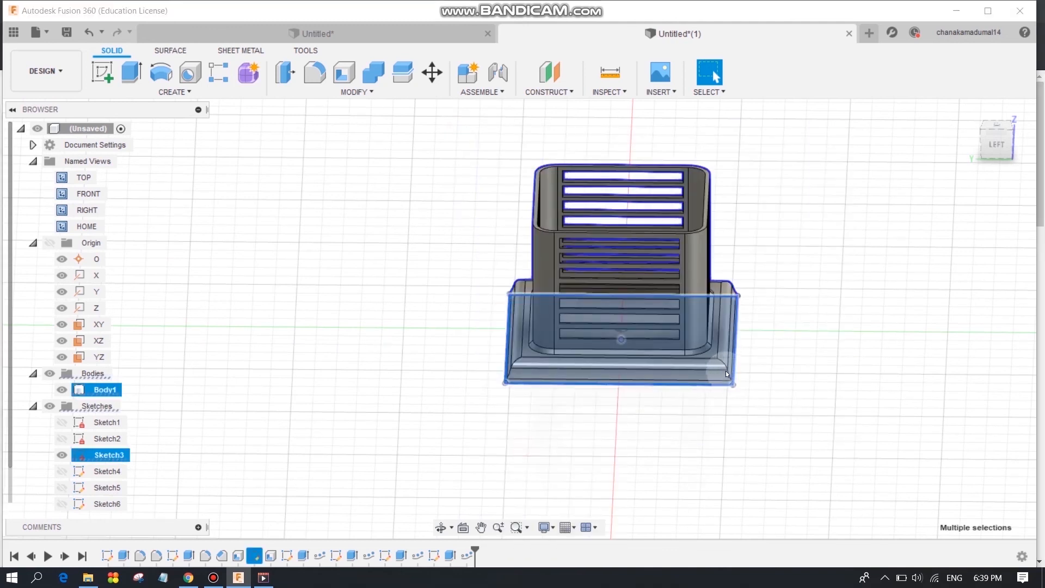
key("a")
Find Nickel - Polished among the library's metal appearances, apply it to the container body and view the body from a corner
scroll(642, 437, "down", 3)
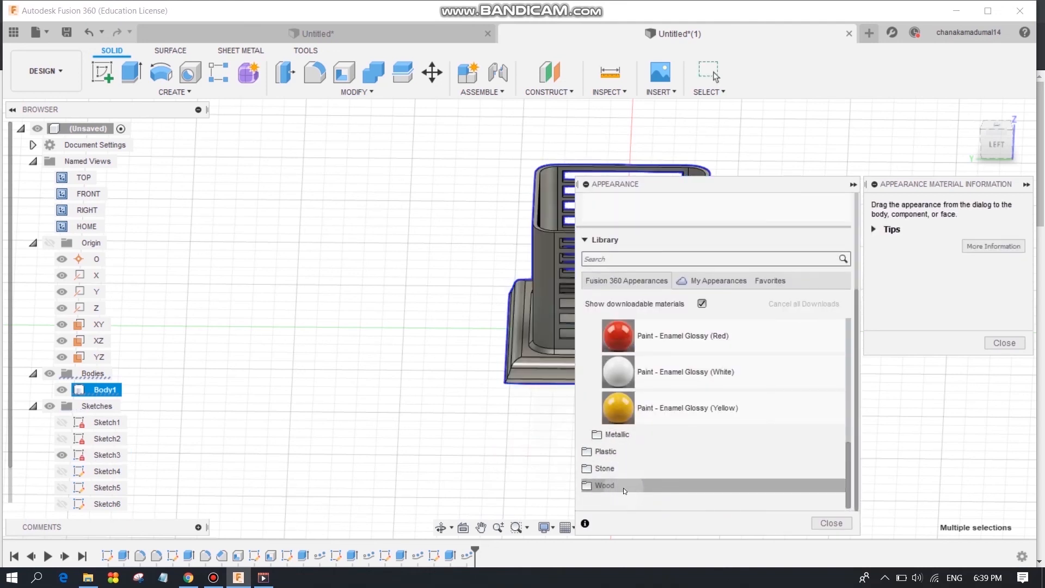
scroll(606, 370, "up", 8)
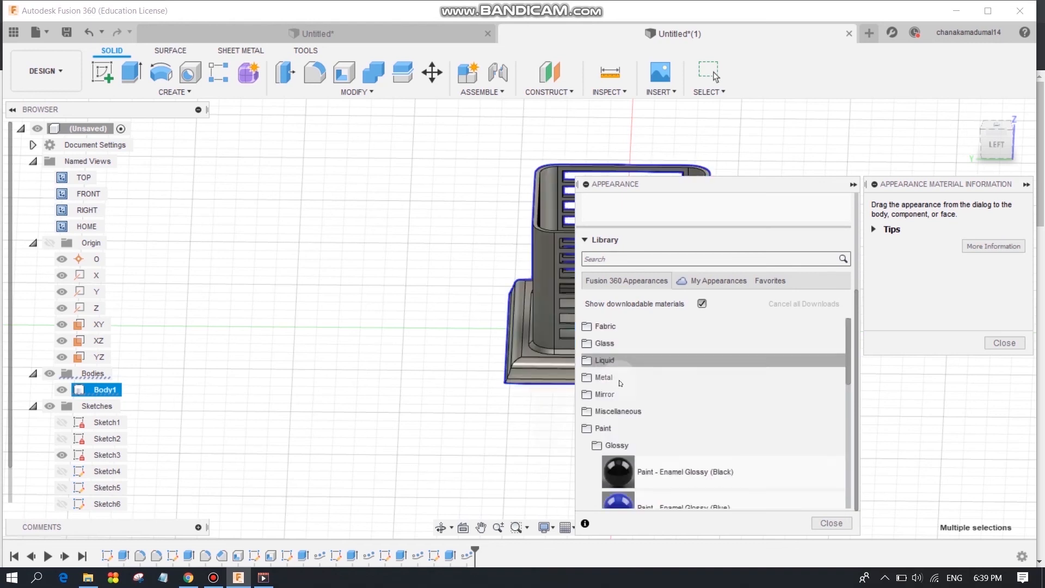
left_click(594, 378)
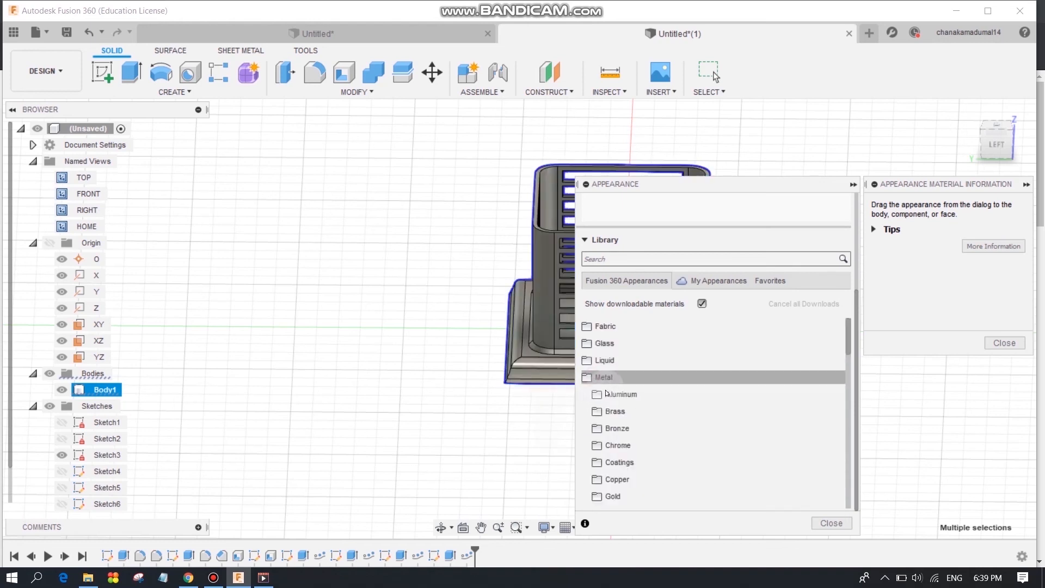
scroll(626, 481, "down", 3)
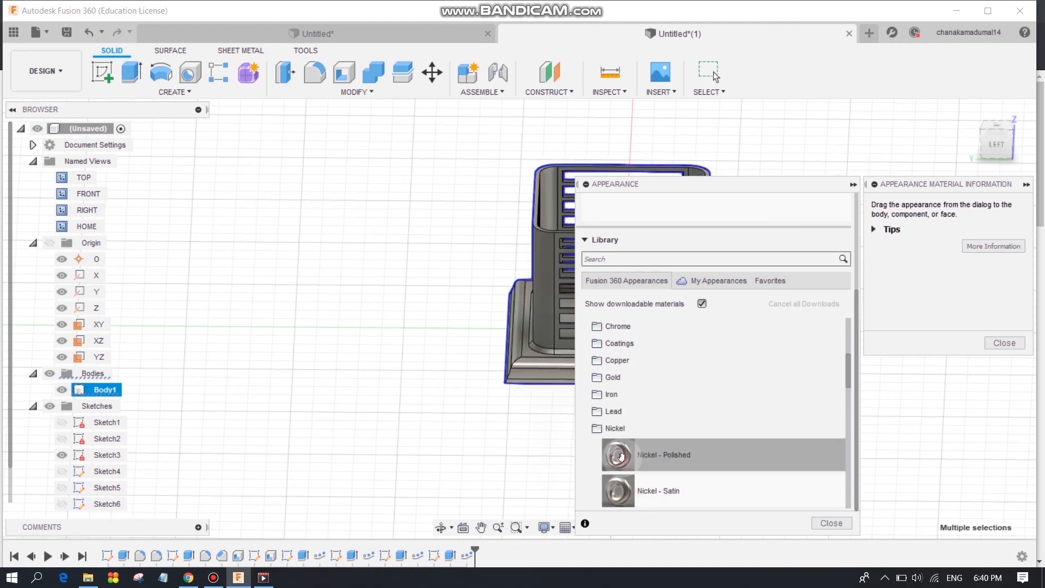
scroll(635, 456, "down", 3)
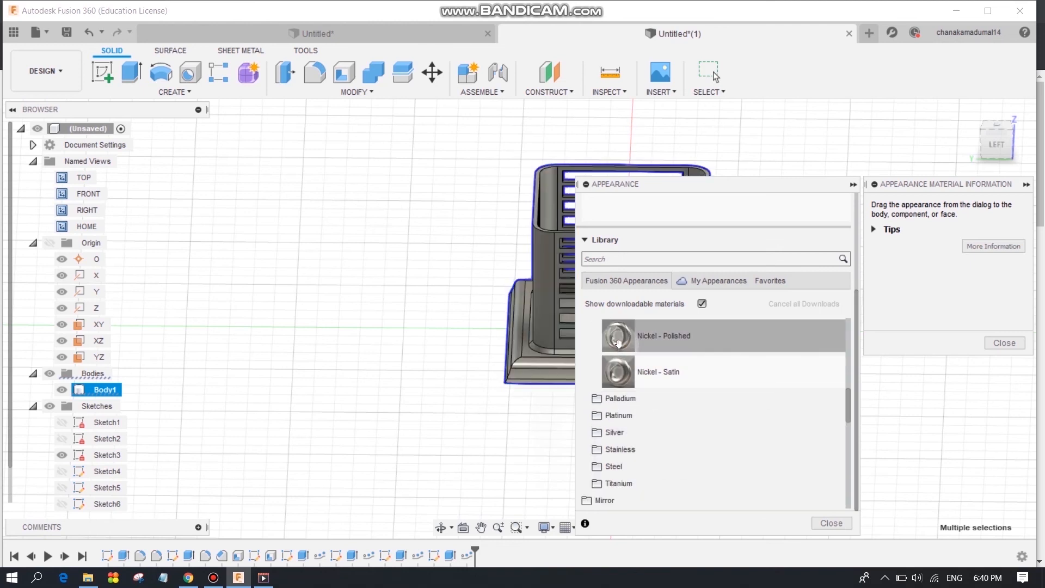
left_click_drag(581, 328, 523, 320)
middle_click_drag(523, 320, 419, 340)
scroll(463, 411, "up", 3)
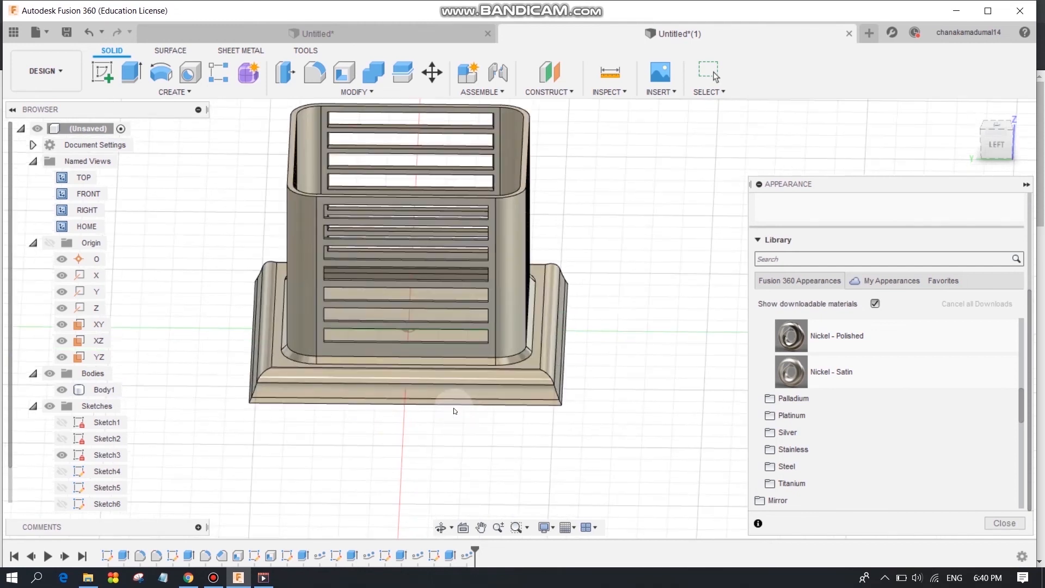
middle_click_drag(443, 393, 449, 416)
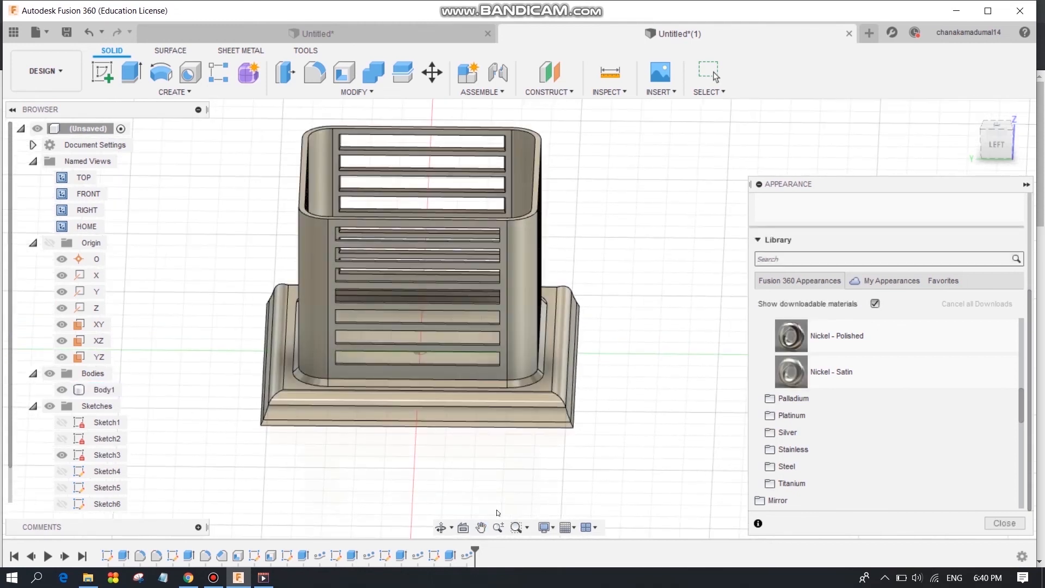
left_click(441, 527)
left_click_drag(413, 362, 684, 399)
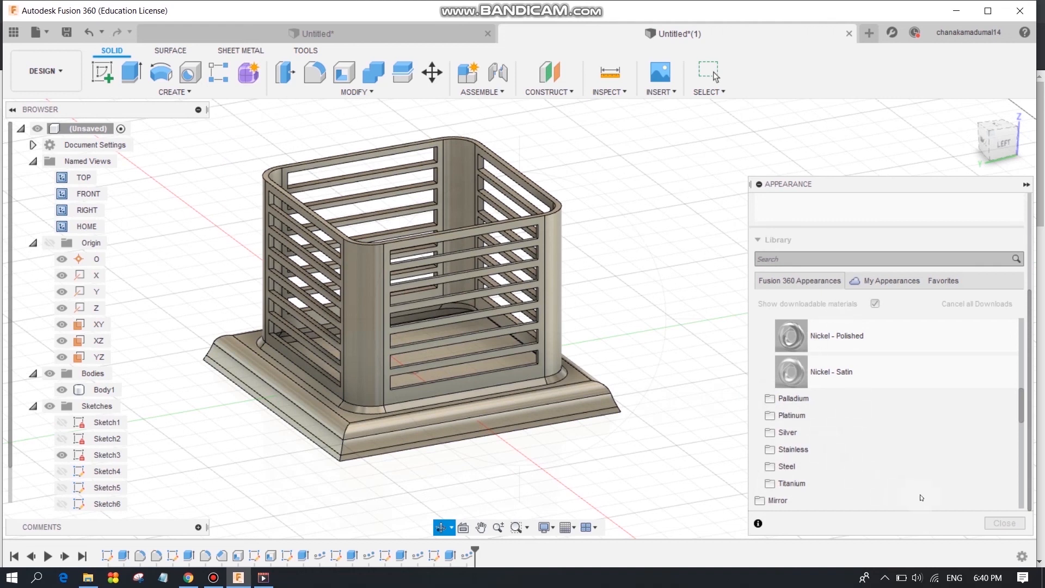
Apply the Paint - Enamel Glossy (Blue) appearance to the container body and finish the appearance editing
left_click_drag(787, 357, 792, 373)
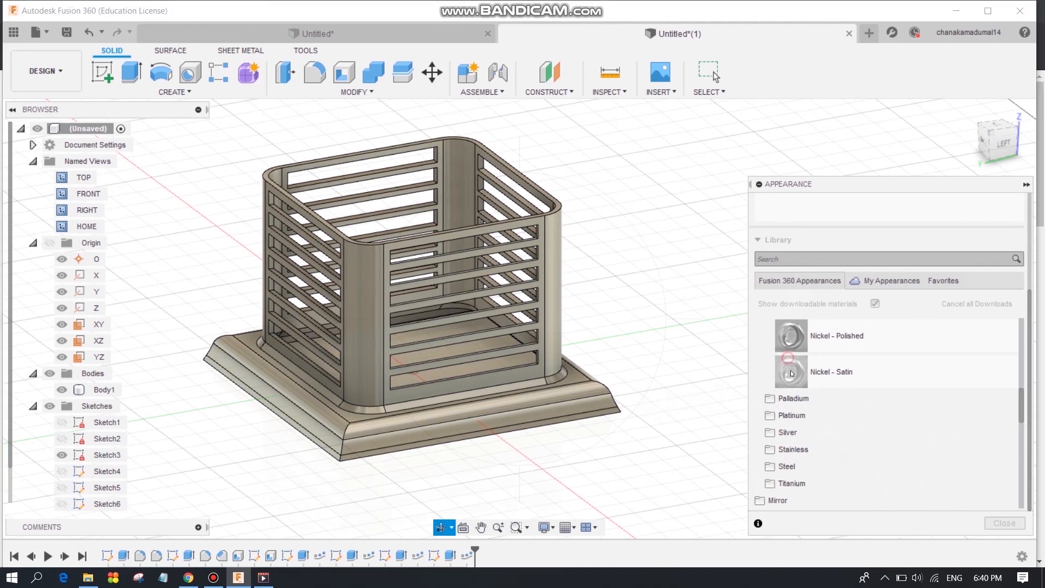
left_click(833, 147)
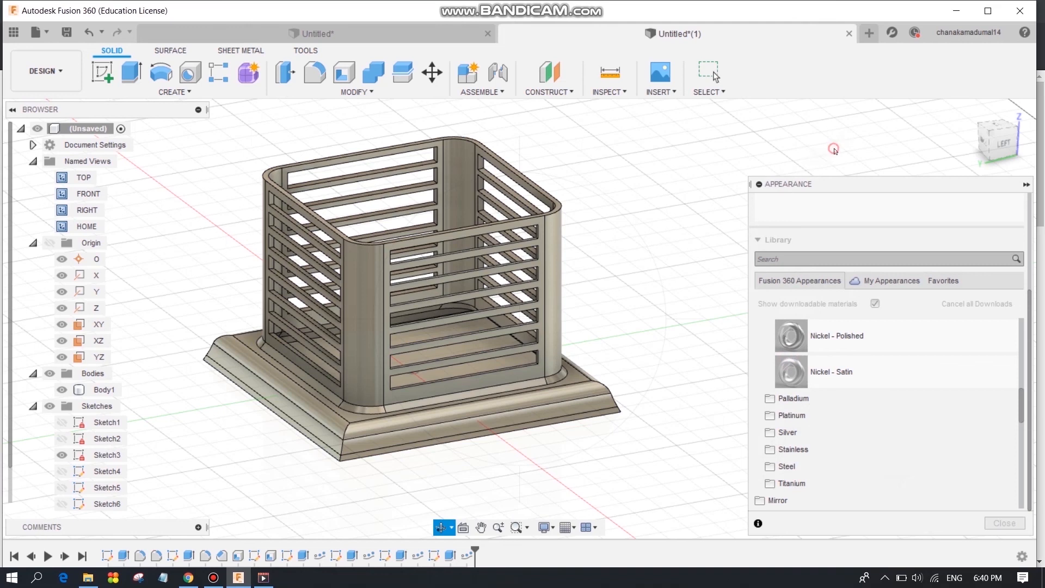
scroll(804, 422, "up", 10)
scroll(803, 419, "down", 3)
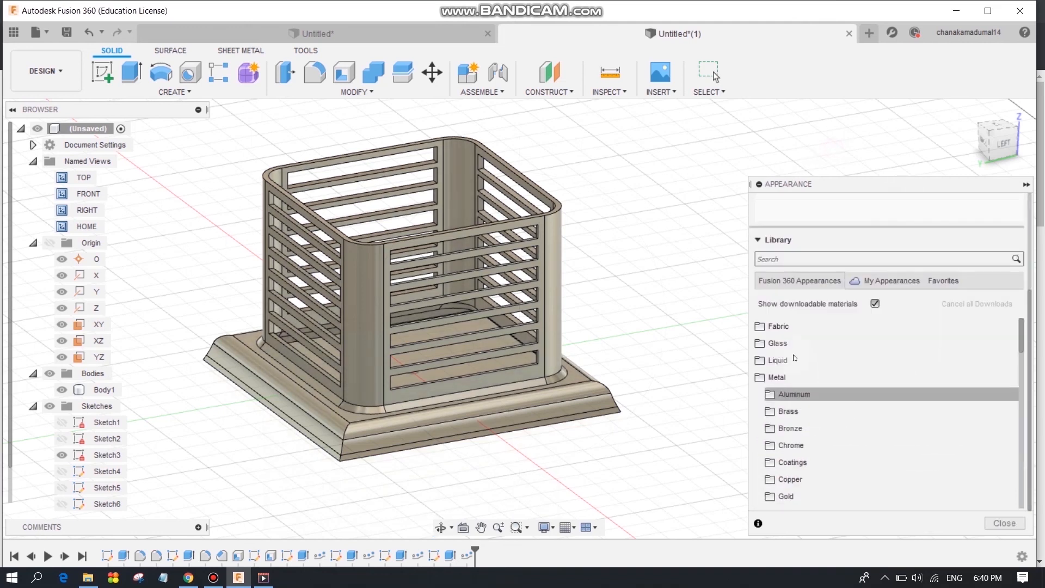
scroll(789, 347, "up", 3)
scroll(795, 381, "down", 3)
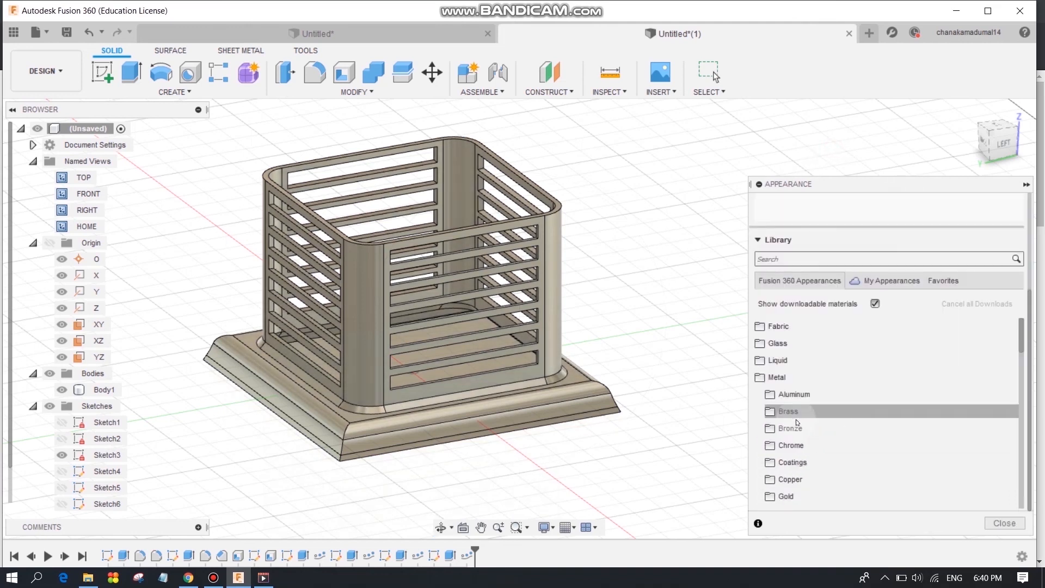
scroll(797, 395, "down", 3)
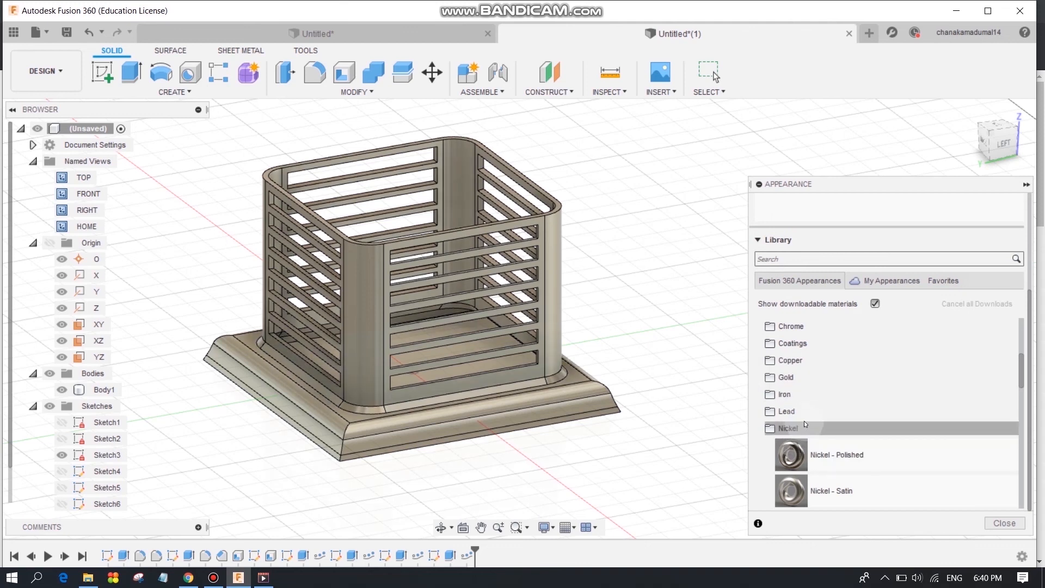
scroll(801, 435, "down", 5)
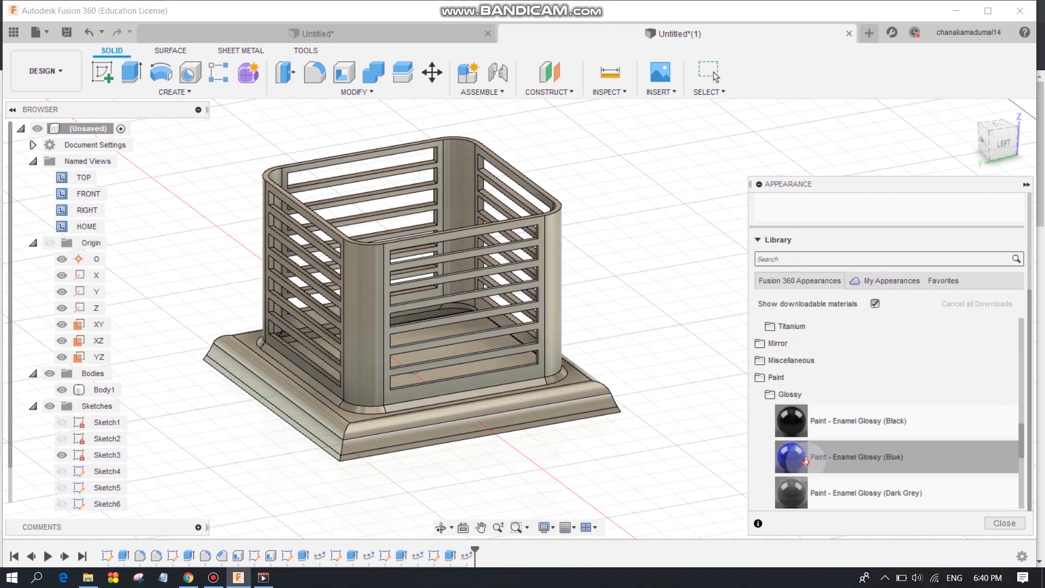
left_click_drag(805, 460, 450, 344)
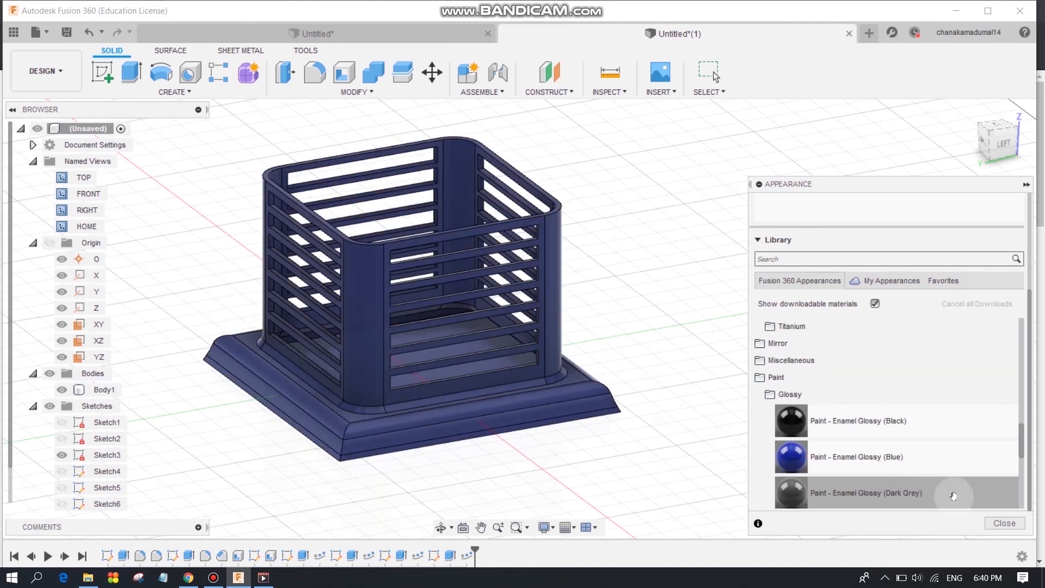
left_click(1004, 523)
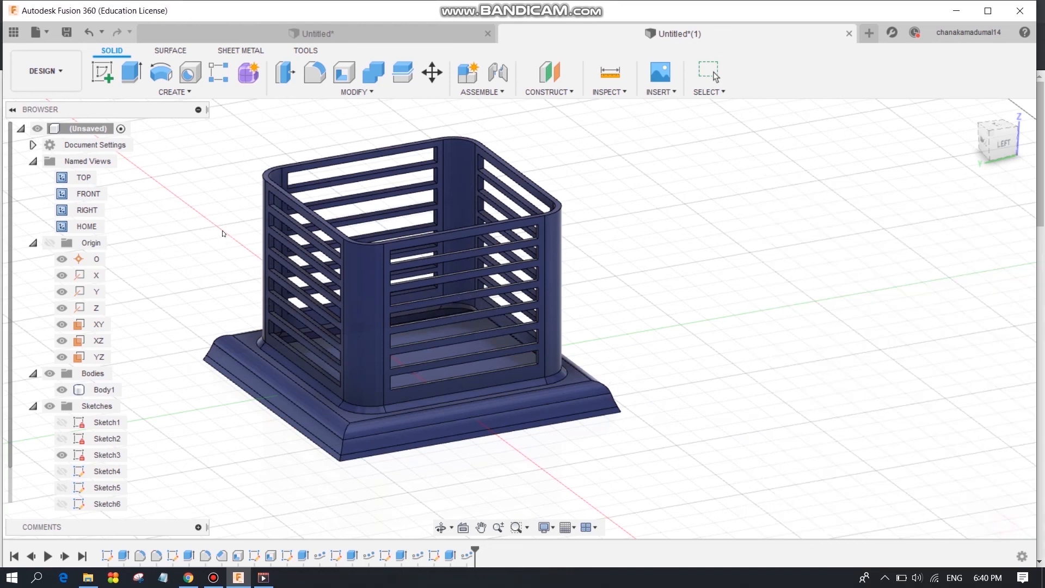
Examine the painted container's slotted walls up close and from the corner between its right and back sides
scroll(317, 259, "up", 5)
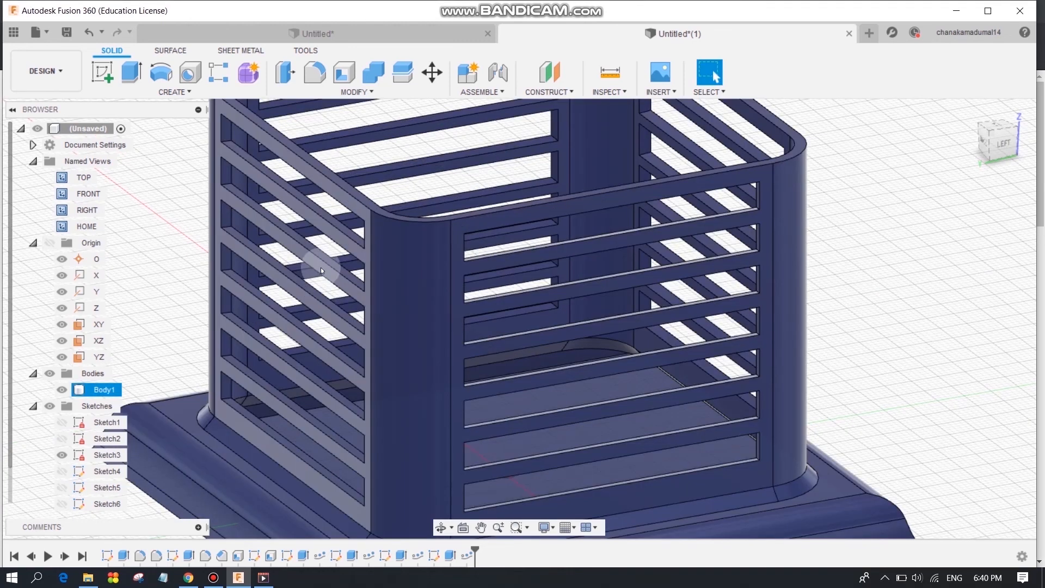
scroll(322, 263, "down", 3)
scroll(322, 264, "up", 4)
scroll(322, 263, "down", 5)
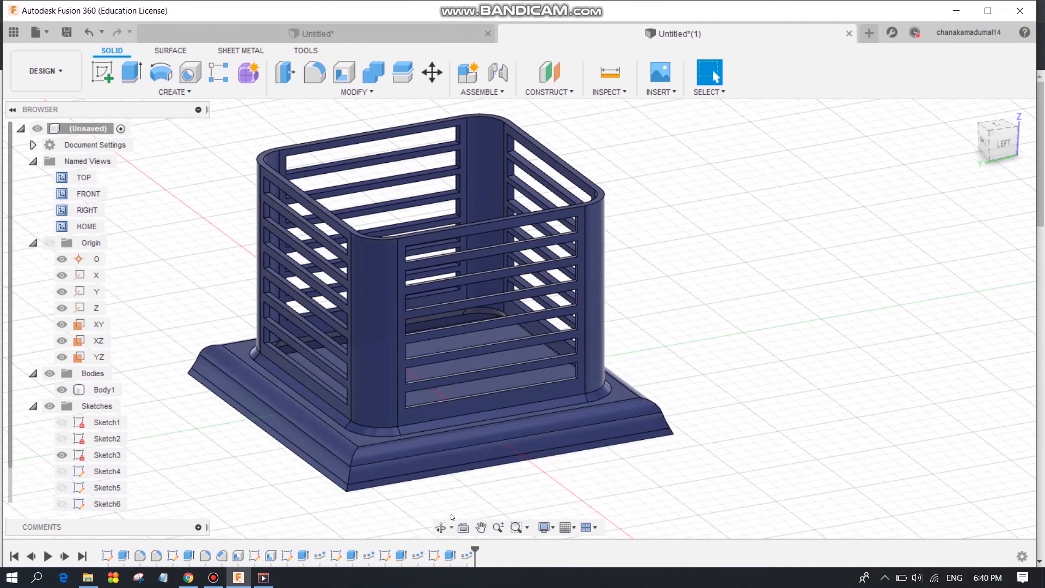
left_click(441, 527)
left_click_drag(362, 368, 422, 390)
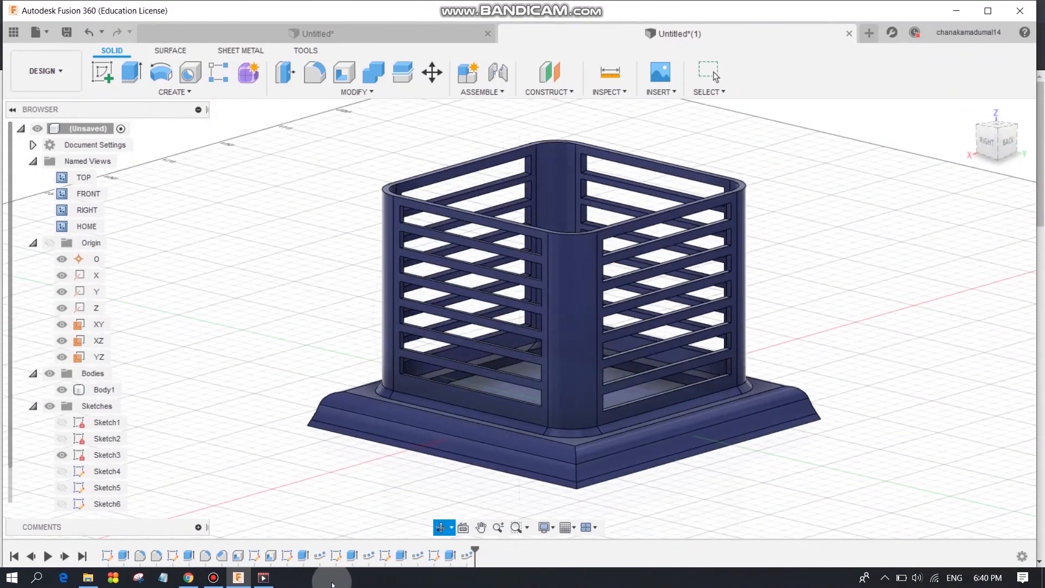
left_click(214, 578)
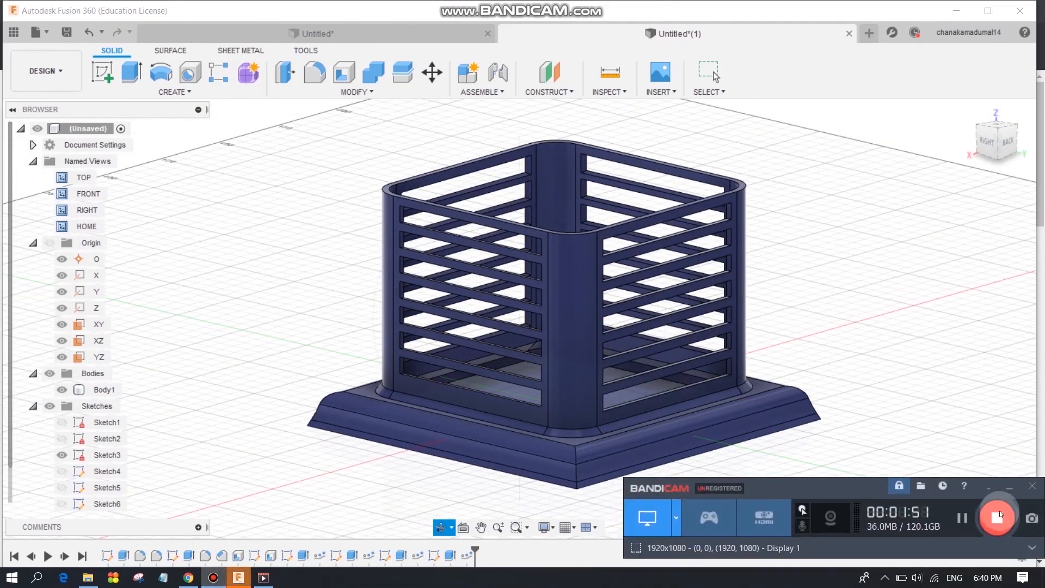